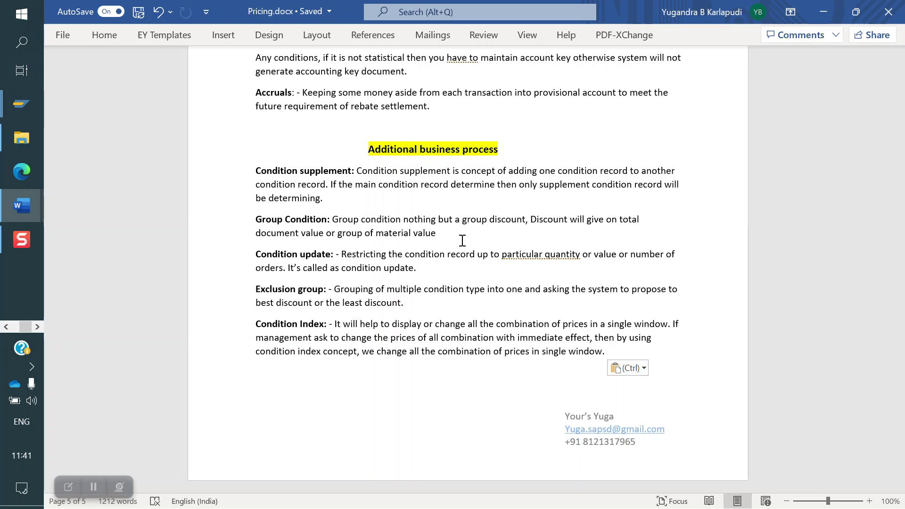
# Highlight the Group Condition definition in the pricing notes, down to the words "group of material value".
pyautogui.moveTo(618, 219); pyautogui.dragTo(323, 234)
pyautogui.moveTo(437, 235); pyautogui.dragTo(345, 235)
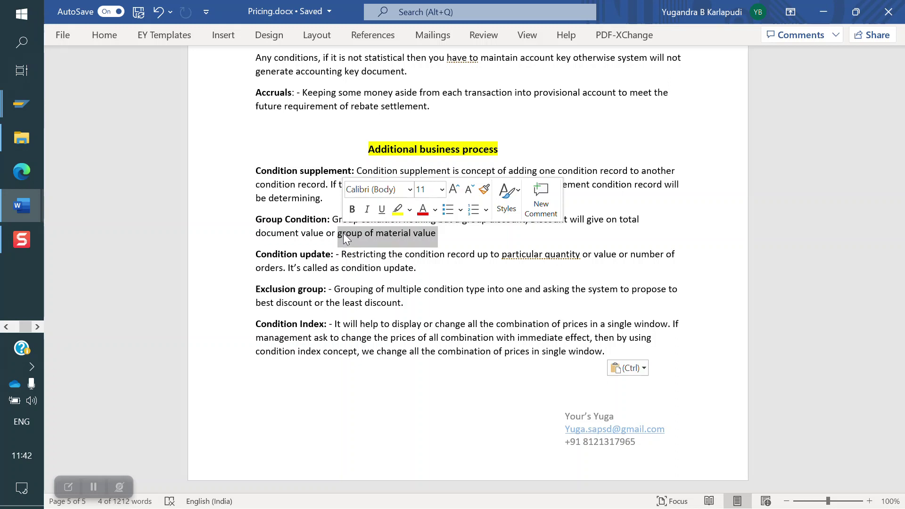
pyautogui.click(347, 238)
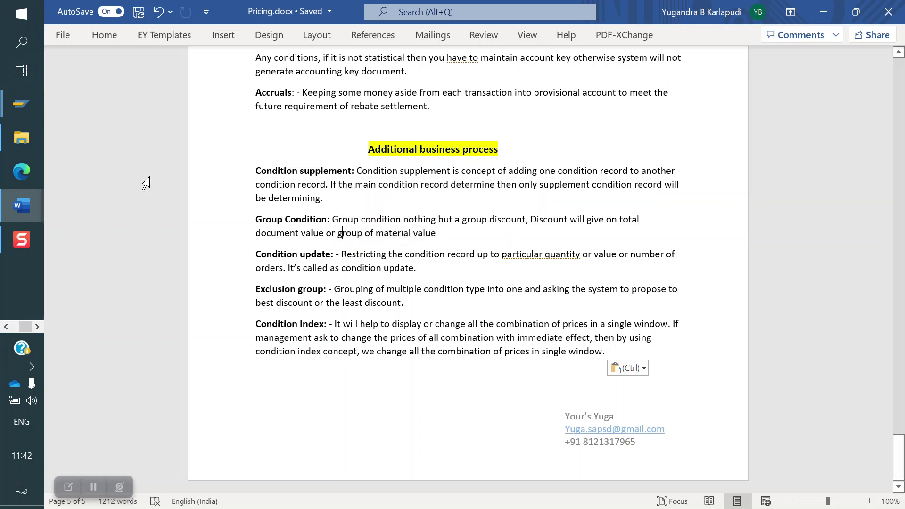
# Switch to the SAP condition type session and dismiss the broken-connection error without viewing its detailed description.
pyautogui.moveTo(23, 105)
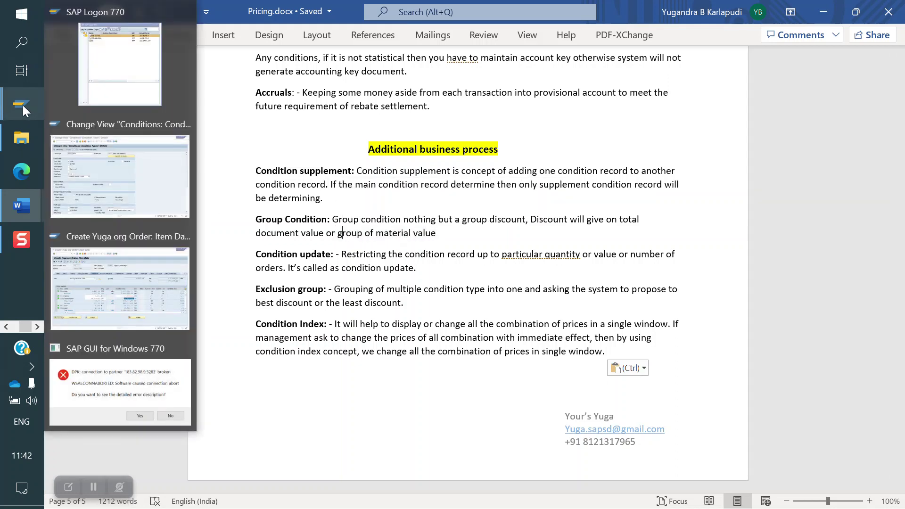
pyautogui.click(103, 151)
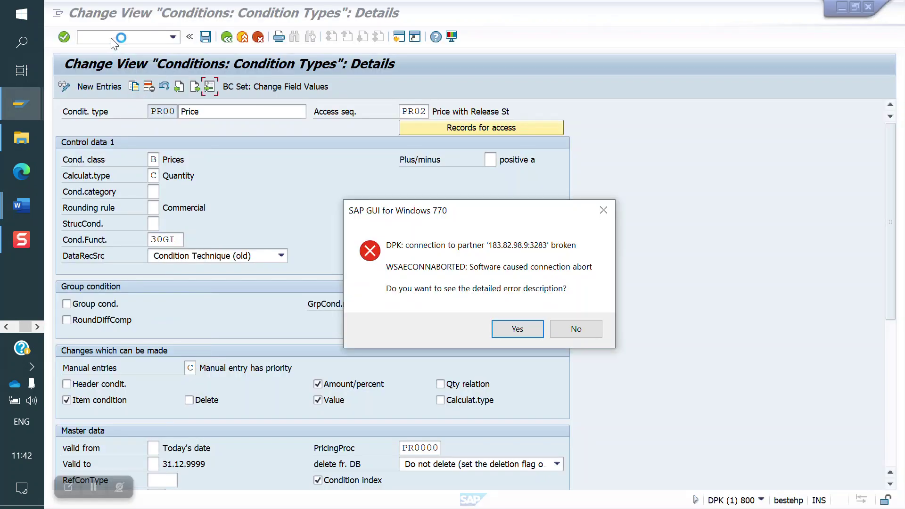
pyautogui.click(577, 327)
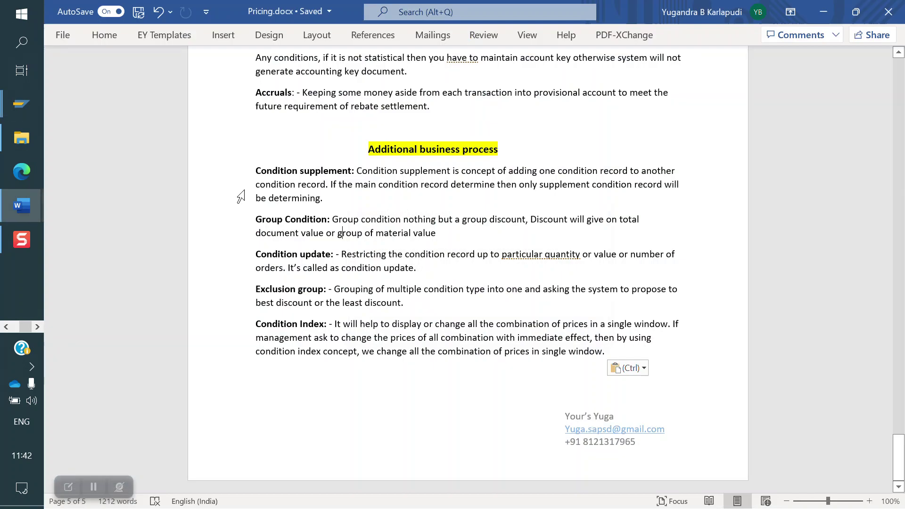
# Switch to the SAP order session, leave the order and open the condition types overview with transaction V/06.
pyautogui.moveTo(21, 104)
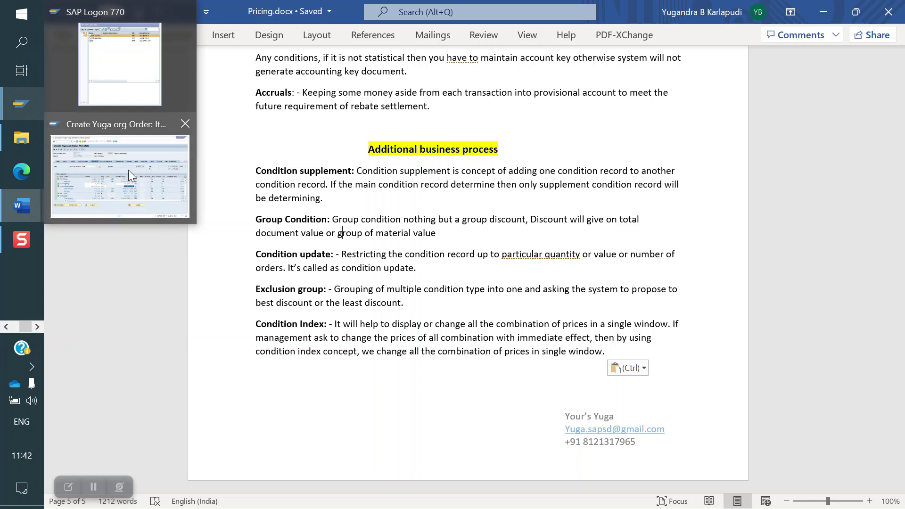
pyautogui.click(128, 170)
pyautogui.write('/NV/0')
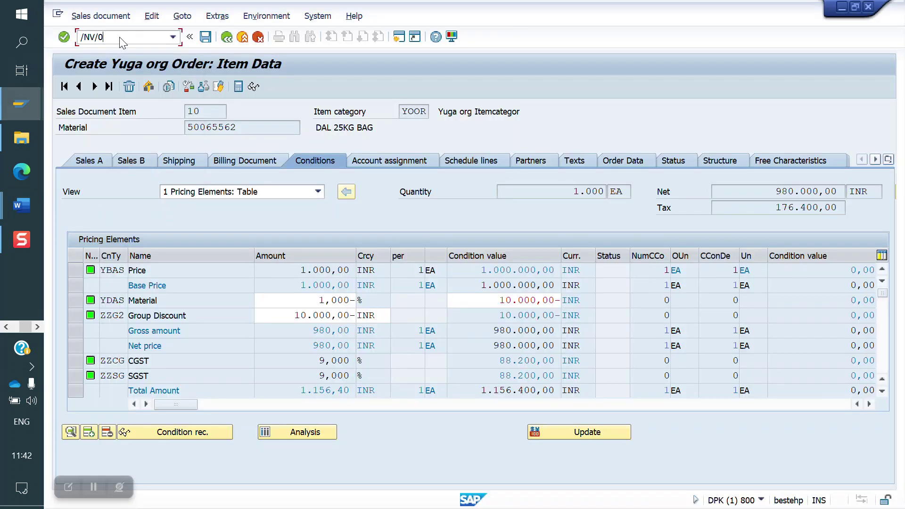
pyautogui.press('Return')
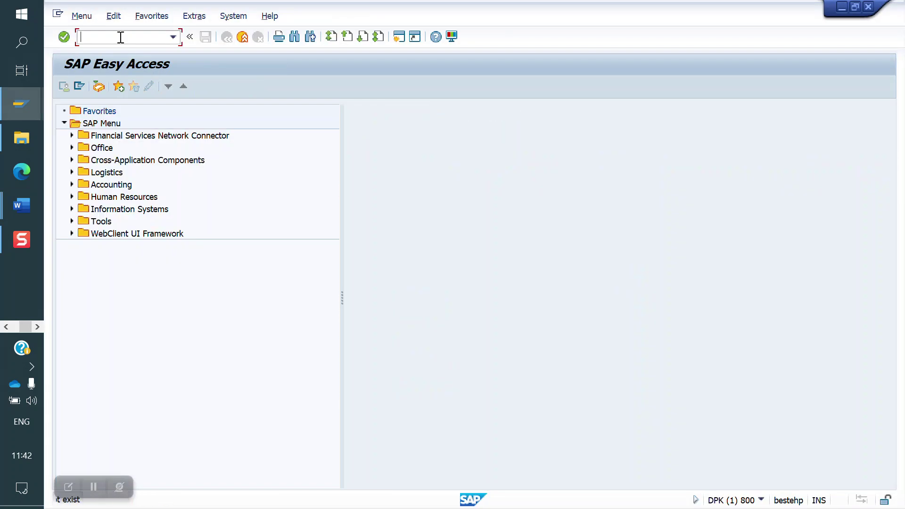
pyautogui.write('V/06')
pyautogui.press('Return')
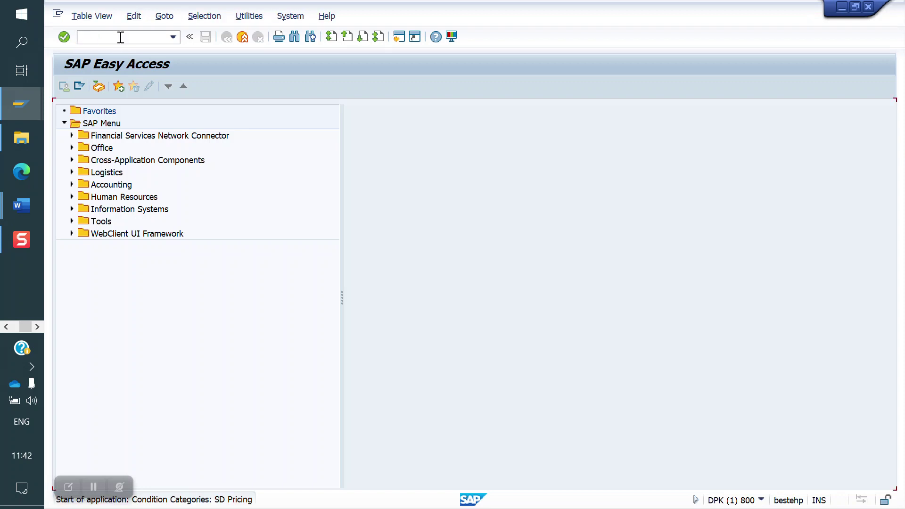
# Position the condition types list at entry K005.
pyautogui.click(207, 483)
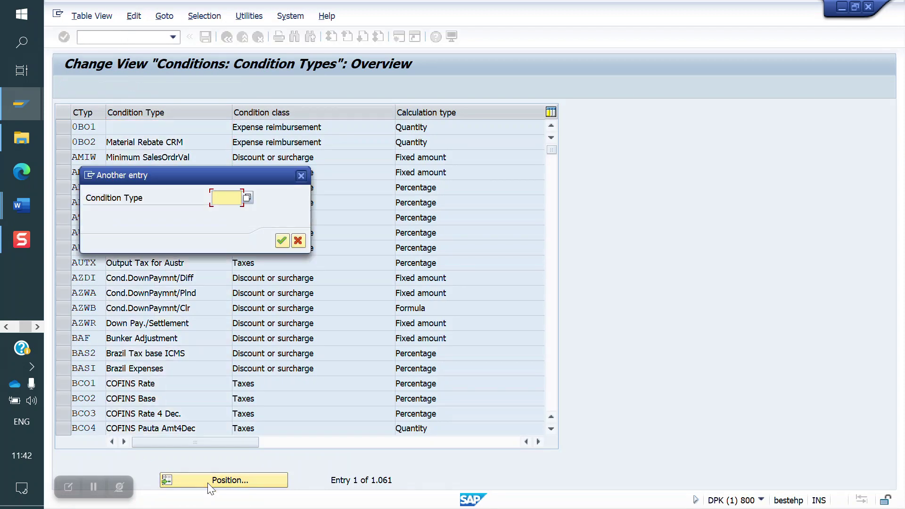
pyautogui.write('K005')
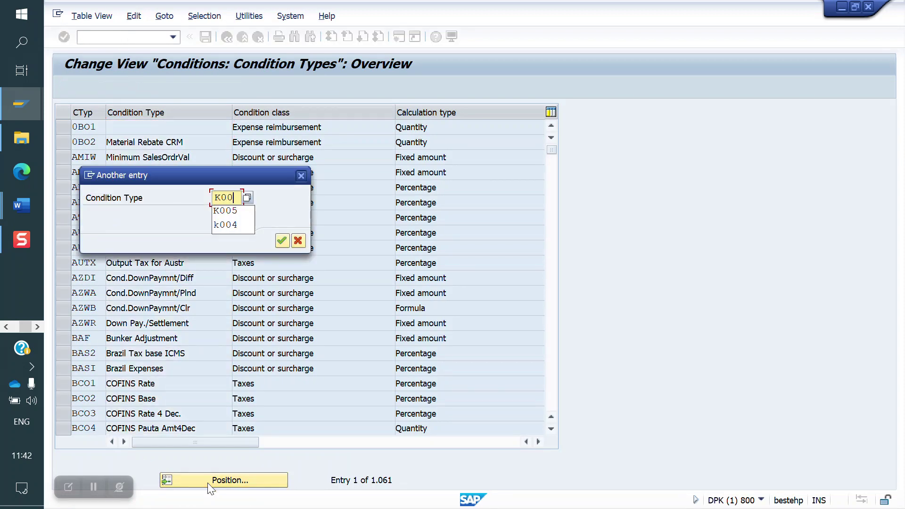
pyautogui.press('Return')
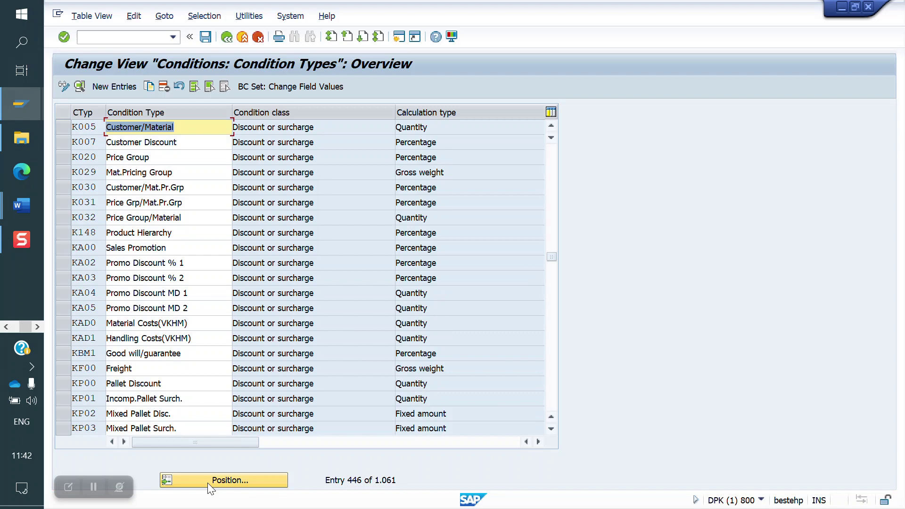
# Copy condition type K005 to the new key ZZG3 with the description Group Discount.
pyautogui.click(63, 127)
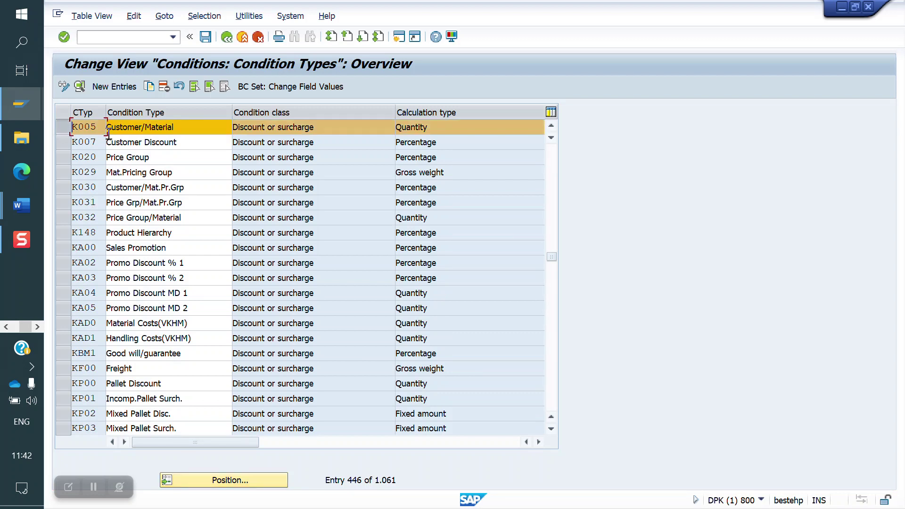
pyautogui.click(149, 86)
pyautogui.press('Tab')
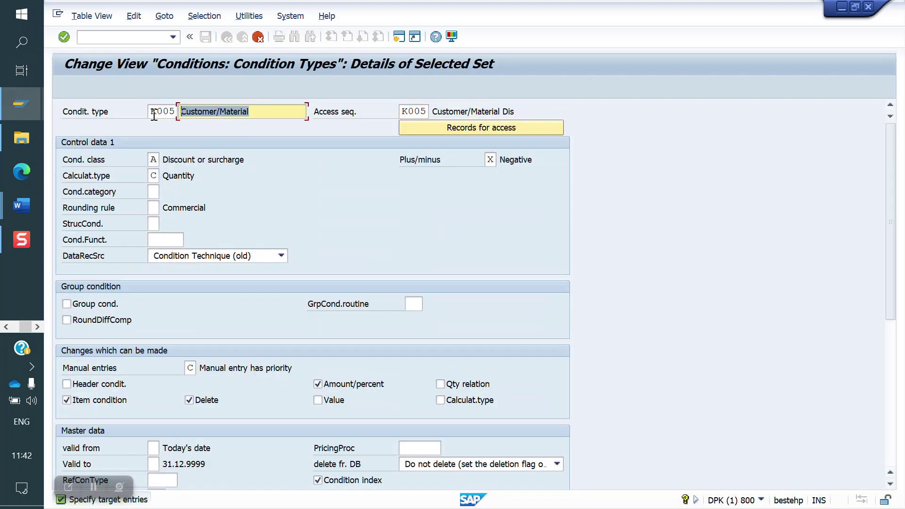
pyautogui.press('BackSpace')
pyautogui.press('Return')
pyautogui.press('Return')
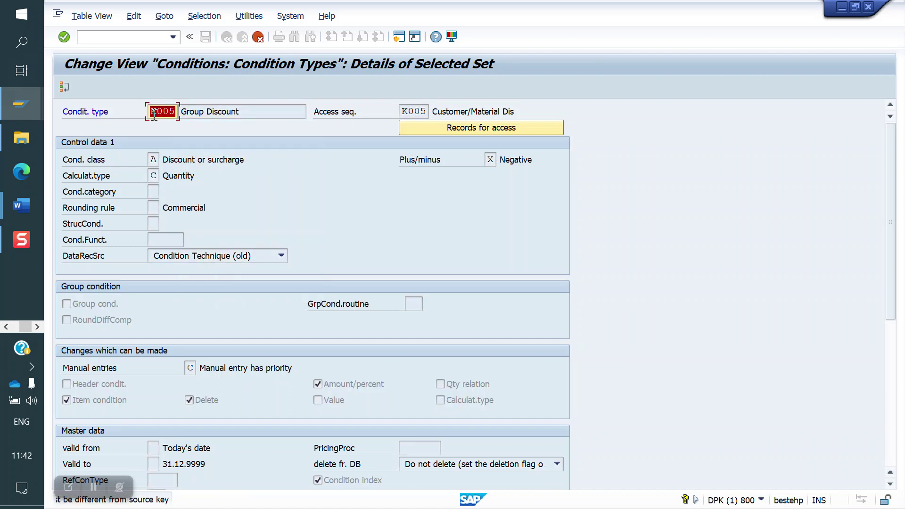
pyautogui.press('BackSpace')
pyautogui.write('ZZG3')
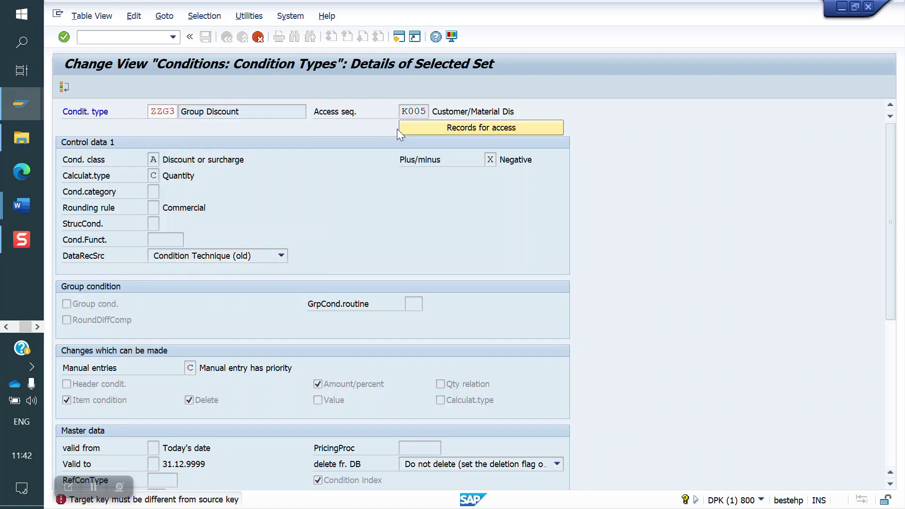
pyautogui.press('Return')
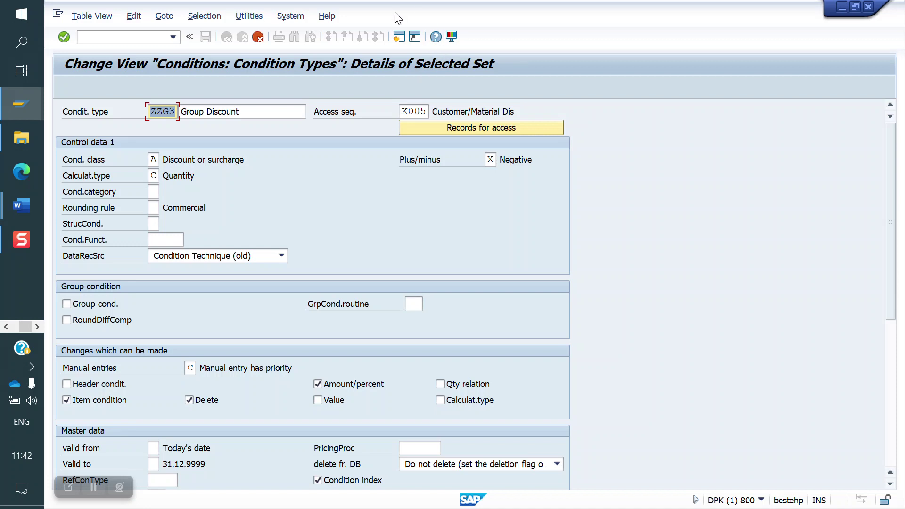
# Change the access sequence of the ZZG3 copy to PI02 and confirm the copied entry.
pyautogui.click(423, 111)
pyautogui.press('BackSpace')
pyautogui.press('BackSpace')
pyautogui.press('BackSpace')
pyautogui.press('BackSpace')
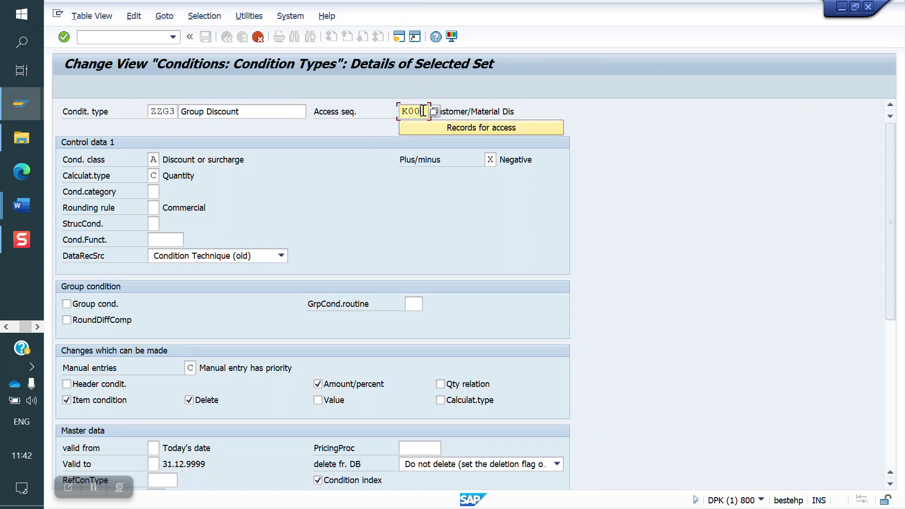
pyautogui.press('Down')
pyautogui.press('Return')
pyautogui.press('Return')
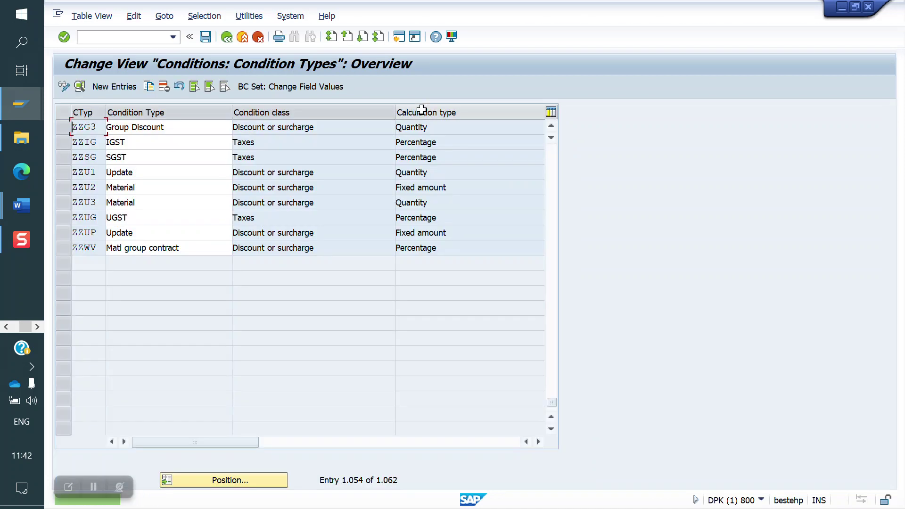
# Open the details of condition type ZZG3 and set its calculation type to B, Fixed amount.
pyautogui.doubleClick(97, 127)
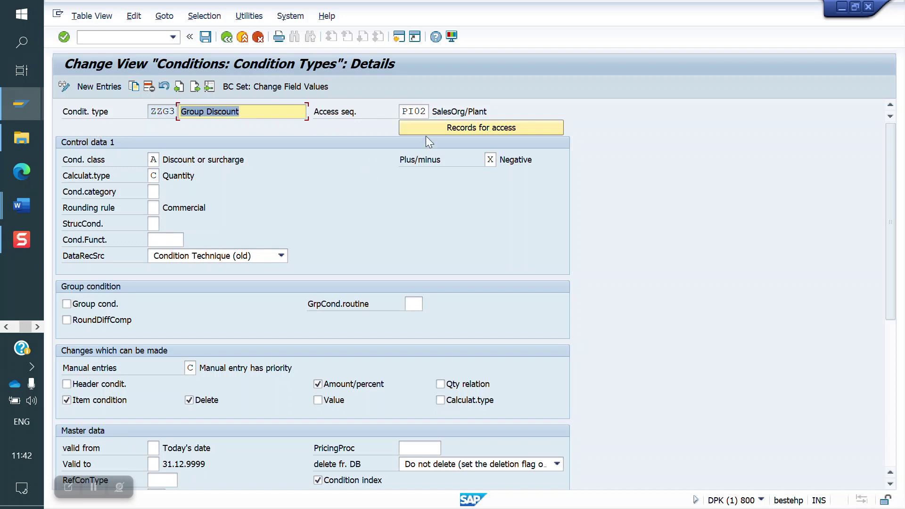
pyautogui.moveTo(432, 112)
pyautogui.mouseDown()
pyautogui.moveTo(490, 111)
pyautogui.moveTo(433, 111)
pyautogui.mouseUp()
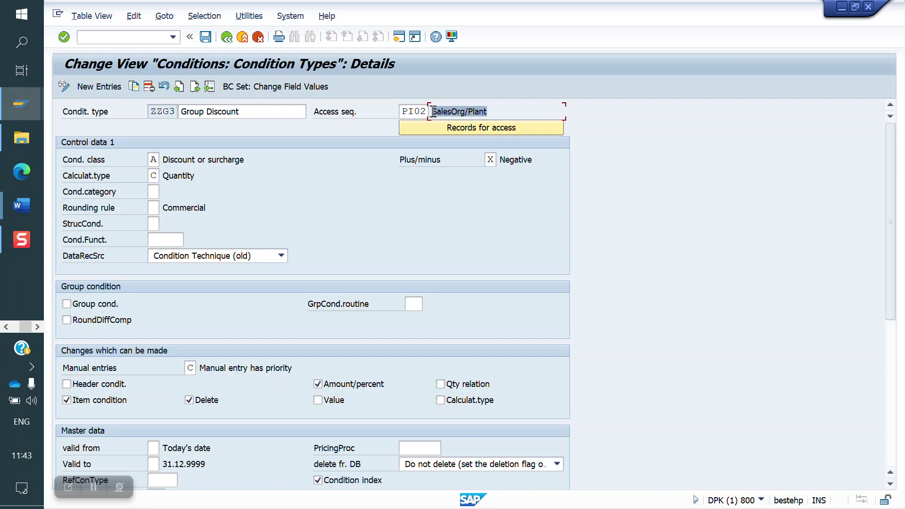
pyautogui.click(159, 173)
pyautogui.press('BackSpace')
pyautogui.write('B')
pyautogui.press('Return')
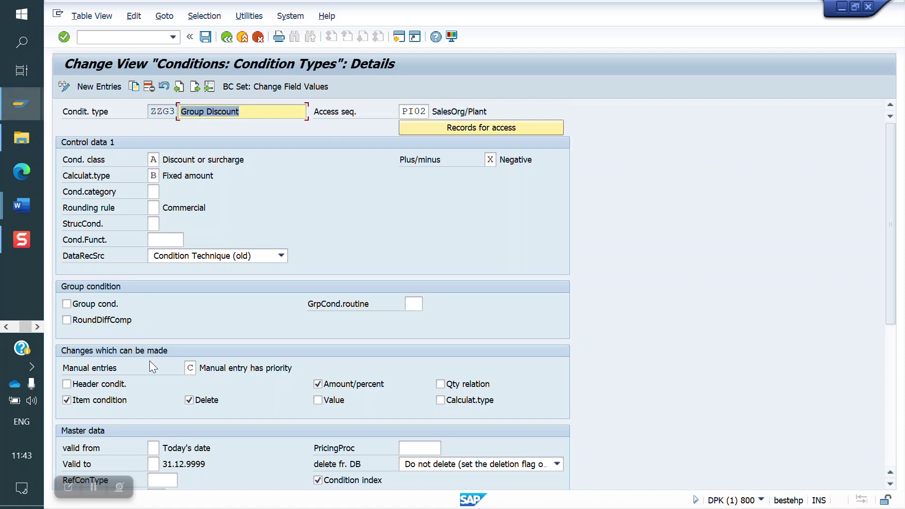
# Set the scale basis of condition type ZZG3 to B, Value scale.
pyautogui.scroll(-5, 139, 290)
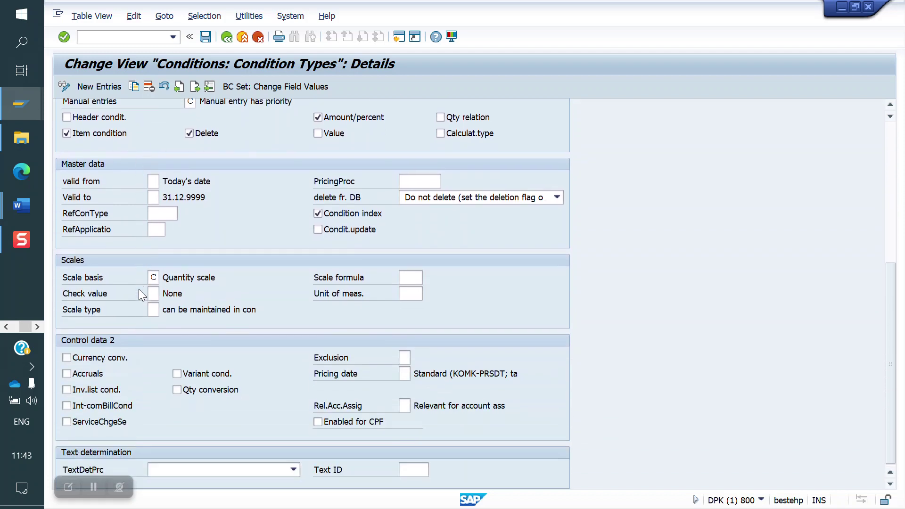
pyautogui.click(156, 276)
pyautogui.press('BackSpace')
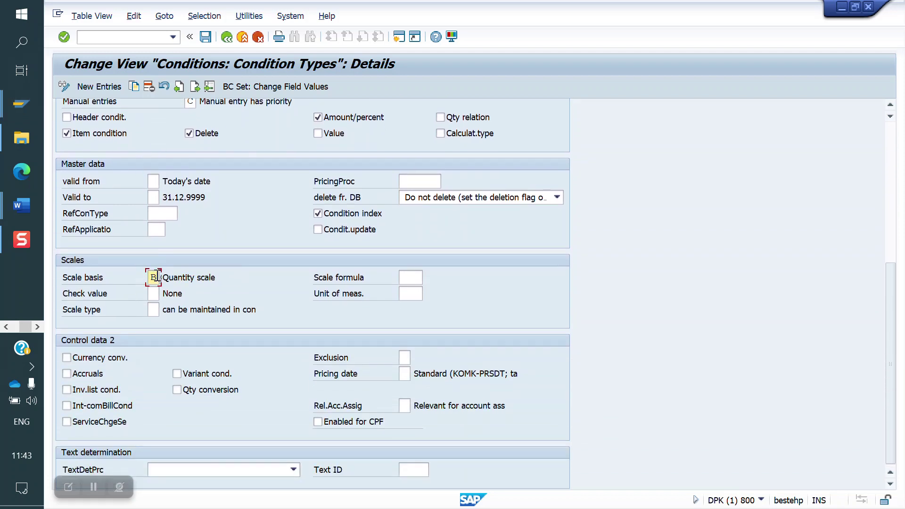
pyautogui.press('Return')
pyautogui.scroll(-4, 206, 390)
pyautogui.click(212, 335)
pyautogui.moveTo(212, 336); pyautogui.dragTo(161, 336)
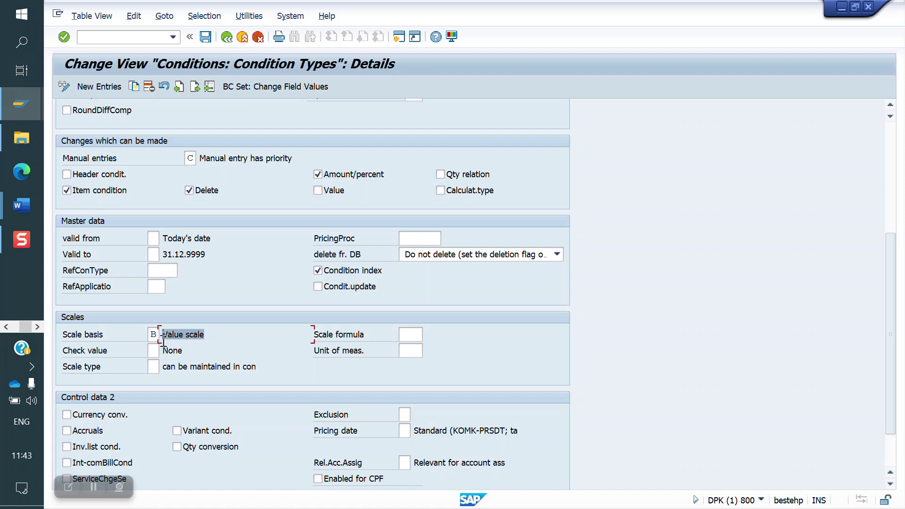
pyautogui.scroll(1, 245, 253)
pyautogui.scroll(-2, 245, 253)
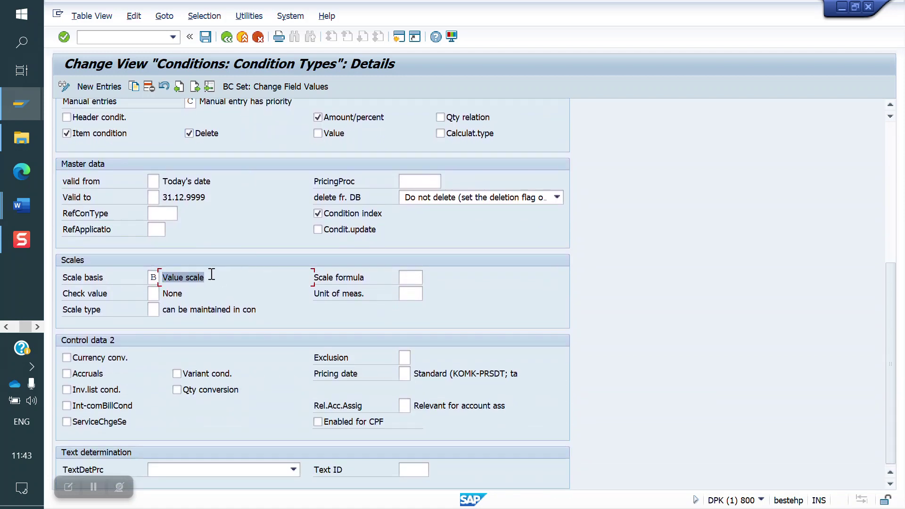
# Enable group condition and rounding difference comparison for ZZG3, and set the group condition routine to 1, Total document.
pyautogui.scroll(5, 204, 277)
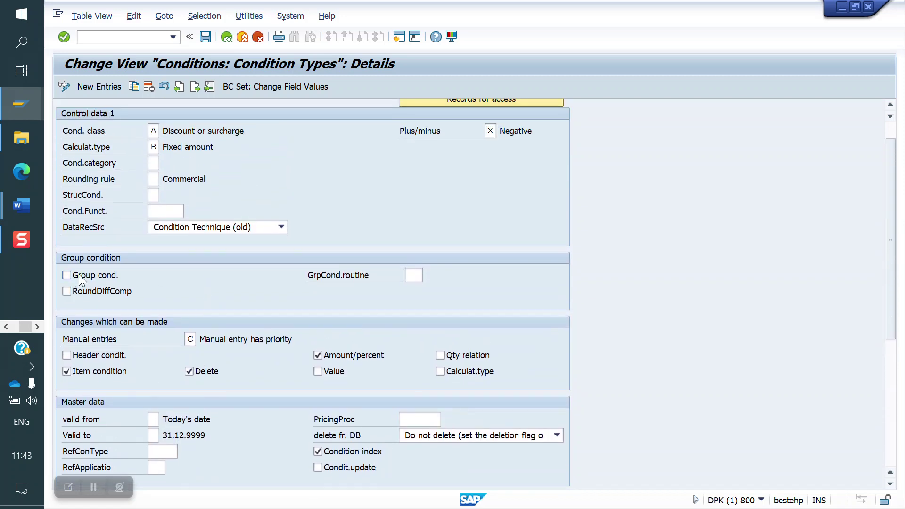
pyautogui.click(67, 291)
pyautogui.click(414, 277)
pyautogui.write('1')
pyautogui.press('Return')
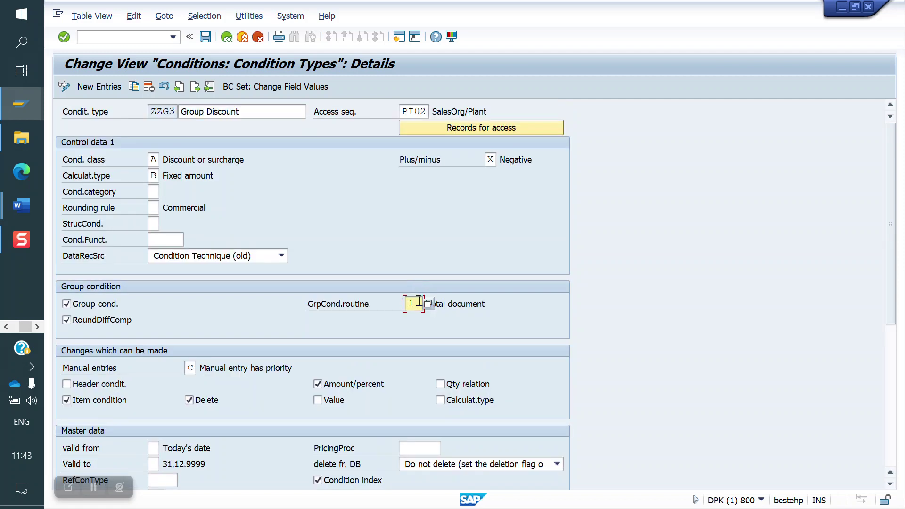
# Look through the available group condition routines, then review the access sequence and remaining settings of ZZG3.
pyautogui.click(427, 303)
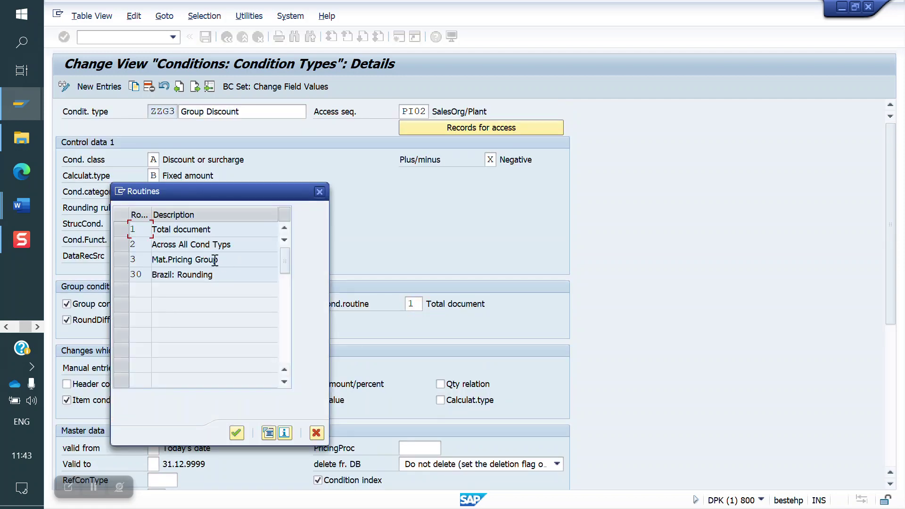
pyautogui.click(319, 192)
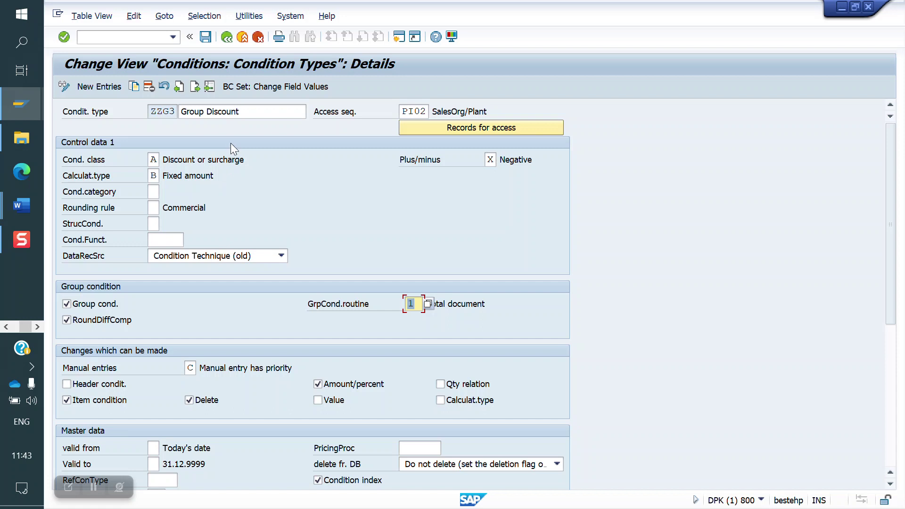
pyautogui.click(423, 107)
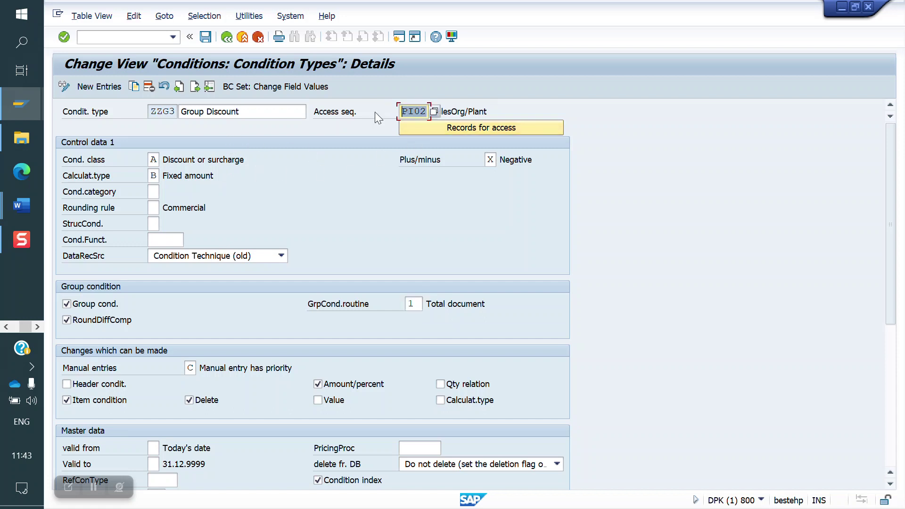
pyautogui.click(471, 108)
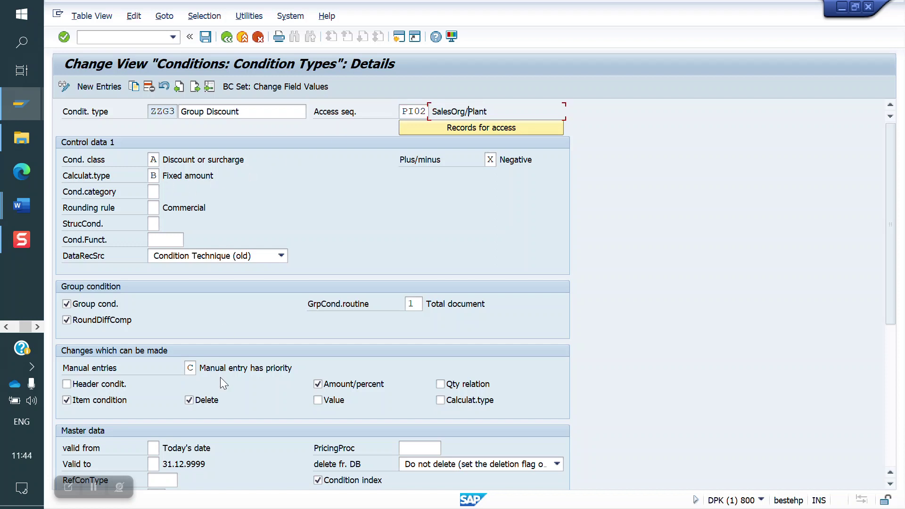
pyautogui.scroll(-3, 220, 377)
pyautogui.scroll(2, 262, 269)
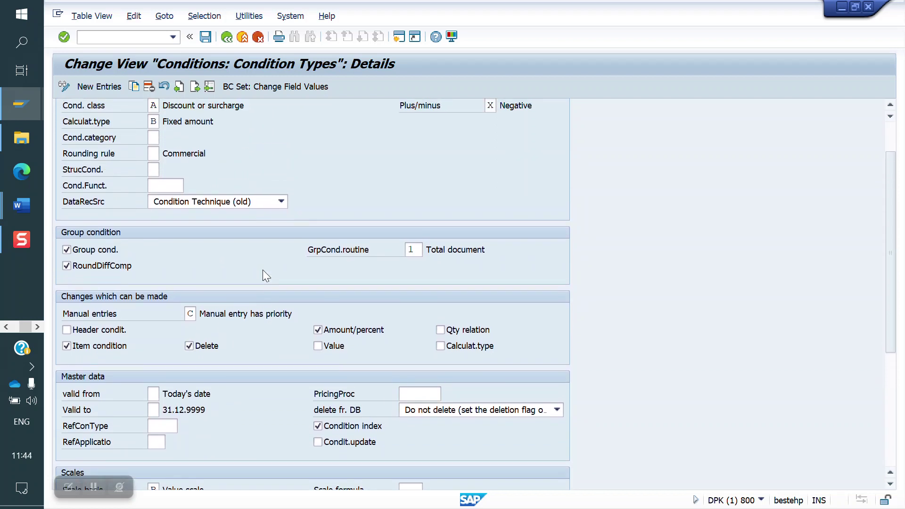
pyautogui.scroll(1, 262, 270)
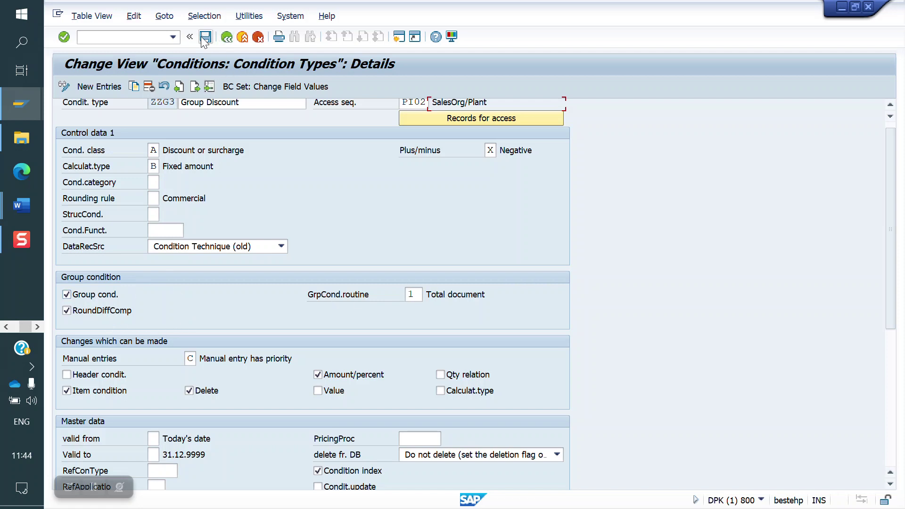
# Save condition type ZZG3 and open the pricing procedures overview with transaction /NV/08.
pyautogui.click(339, 240)
pyautogui.click(119, 42)
pyautogui.write('/NV/08')
pyautogui.press('Return')
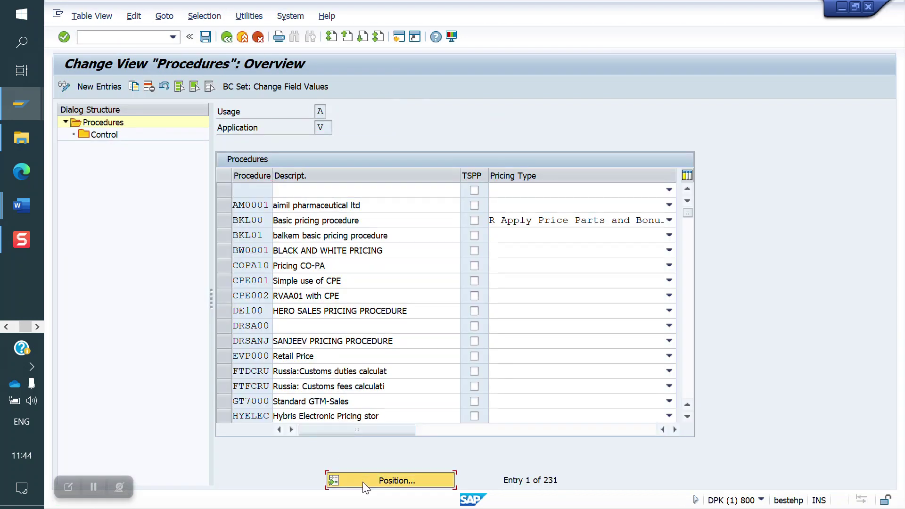
# Locate pricing procedure ZYUDOM in the procedures overview and open its control data.
pyautogui.click(363, 481)
pyautogui.press('Down')
pyautogui.press('Return')
pyautogui.press('Return')
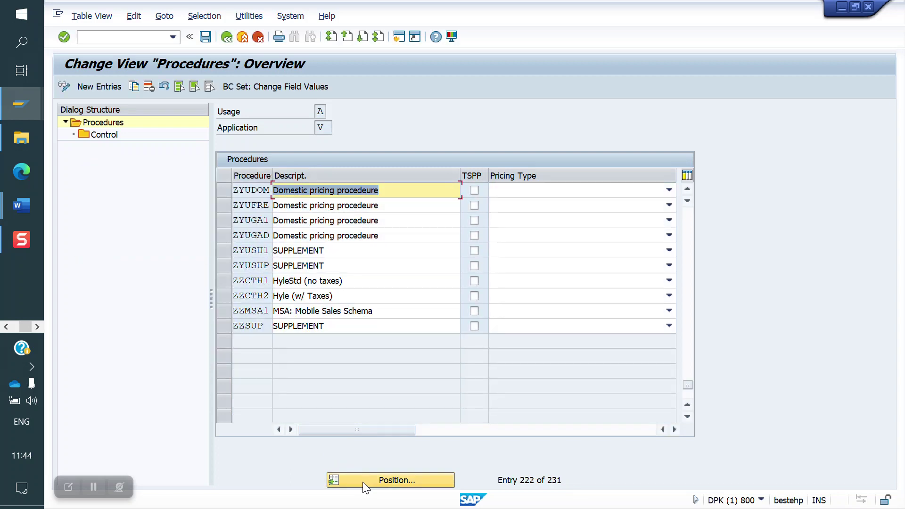
pyautogui.click(225, 188)
pyautogui.click(100, 137)
pyautogui.doubleClick(100, 138)
# Set the condition type of step 31 in procedure ZYUDOM to ZZG3 and save to the proposed customizing request.
pyautogui.click(324, 220)
pyautogui.write('3')
pyautogui.doubleClick(326, 221)
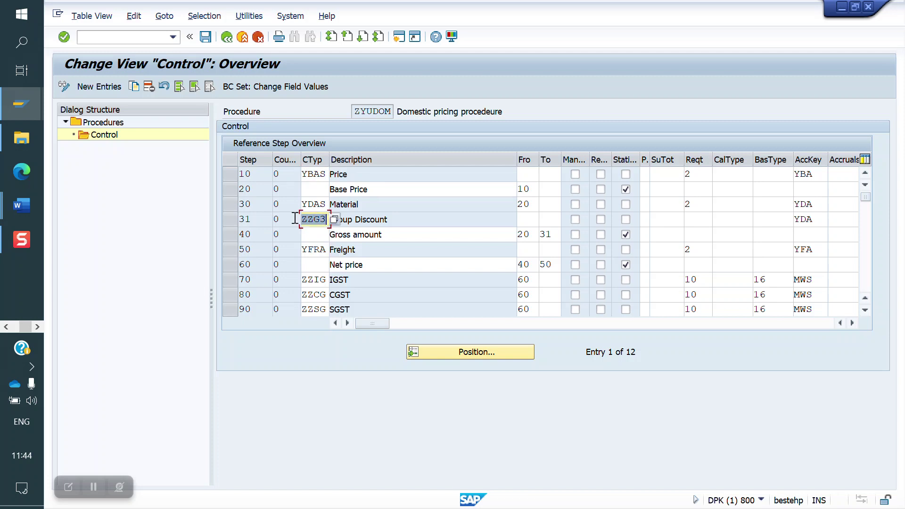
pyautogui.press('Tab')
pyautogui.click(379, 219)
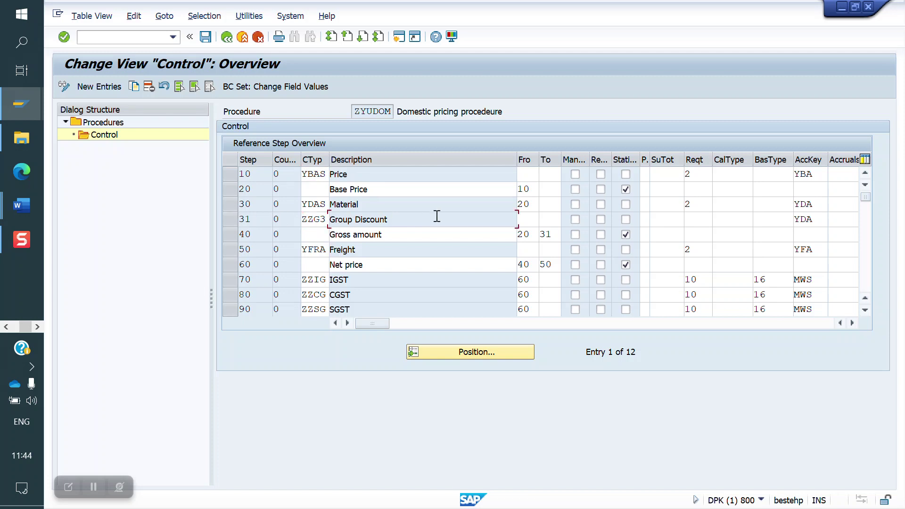
pyautogui.click(206, 37)
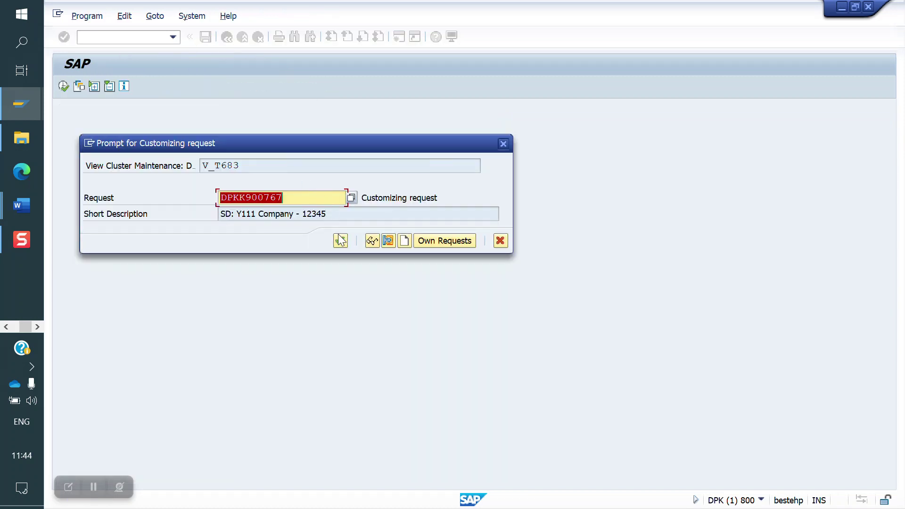
pyautogui.click(341, 240)
# Open condition record creation with transaction /NVK11 and start records for condition type ZZG3.
pyautogui.click(114, 37)
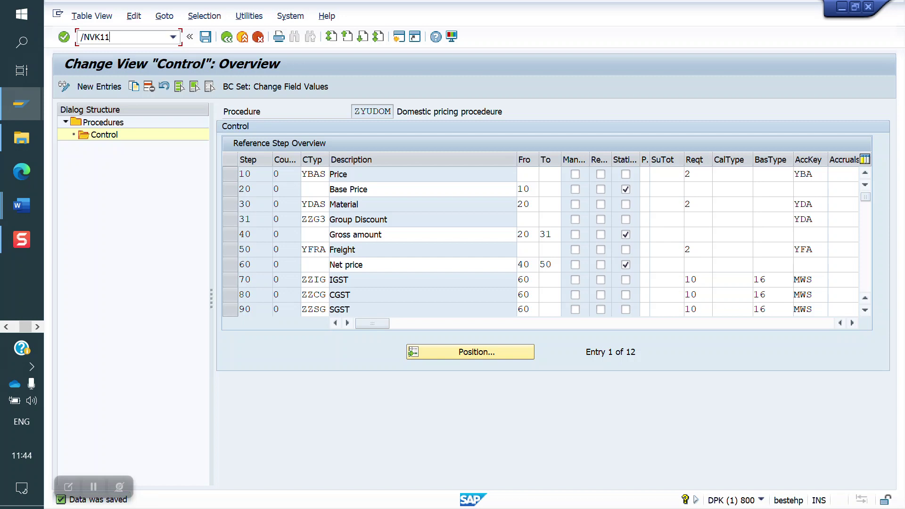
pyautogui.press('Return')
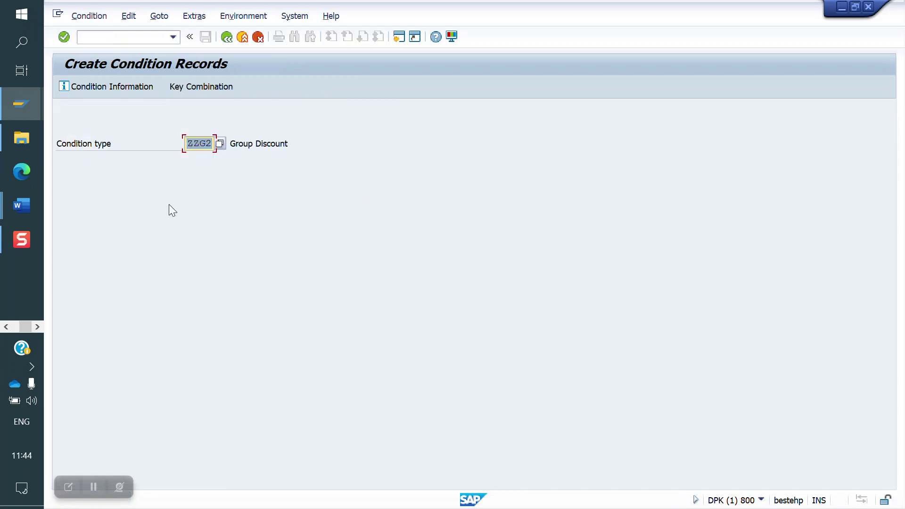
pyautogui.click(206, 143)
pyautogui.press('BackSpace')
pyautogui.write('3')
pyautogui.press('Return')
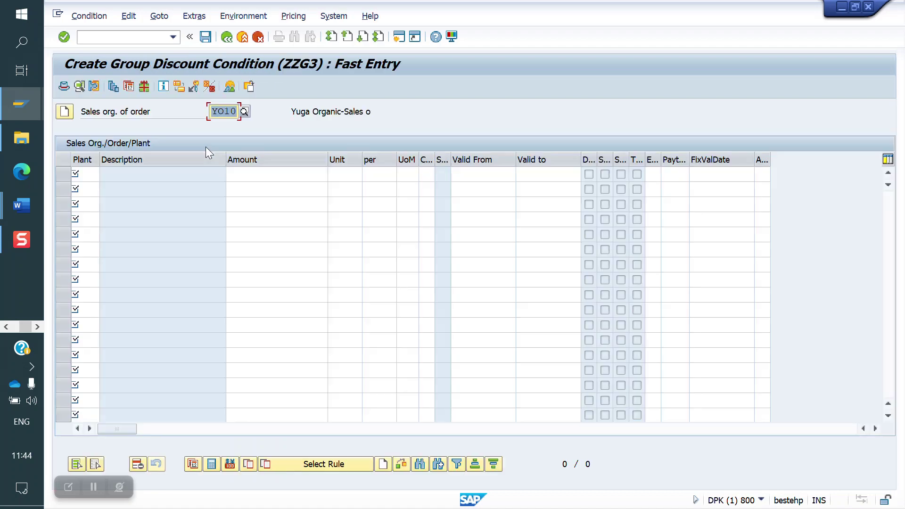
# Enter a ZZG3 condition record for plant YO10 with a discount amount of 10.000,00 INR.
pyautogui.click(86, 175)
pyautogui.write('YO10')
pyautogui.press('Return')
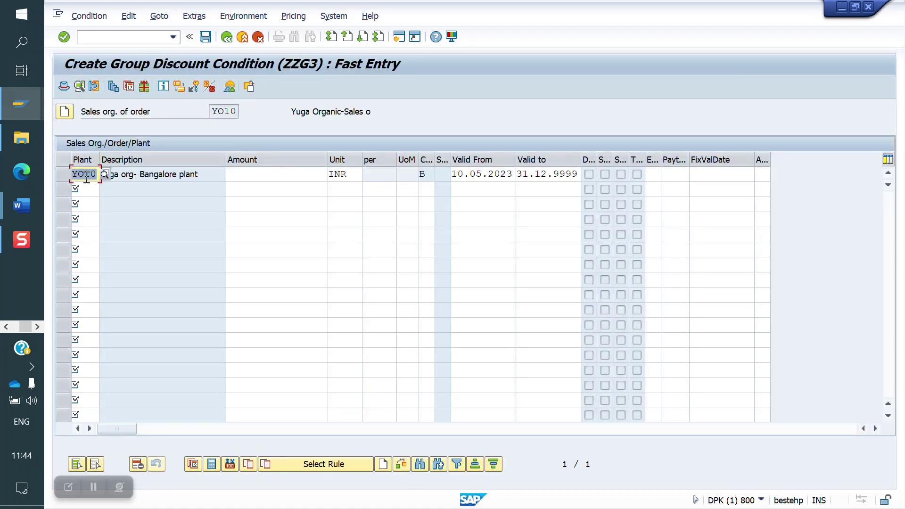
pyautogui.click(255, 178)
pyautogui.press('BackSpace')
pyautogui.press('Down')
pyautogui.press('Return')
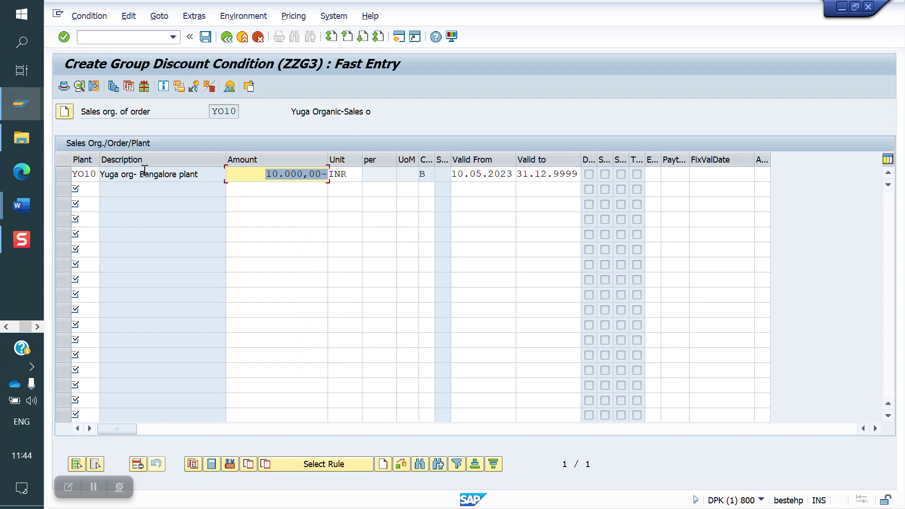
# Add a scale starting from 100000 INR to the plant YO10 record and save the condition record.
pyautogui.click(68, 174)
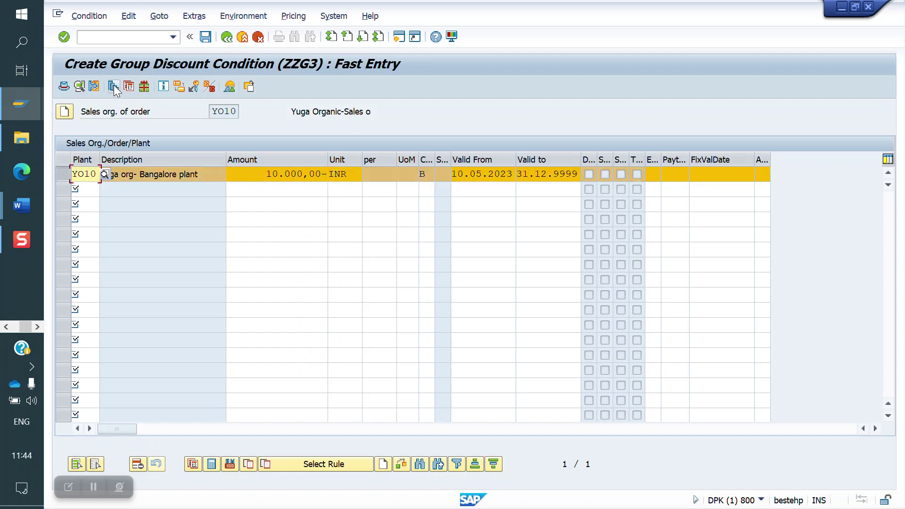
pyautogui.click(113, 88)
pyautogui.press('BackSpace')
pyautogui.click(217, 297)
pyautogui.press('Return')
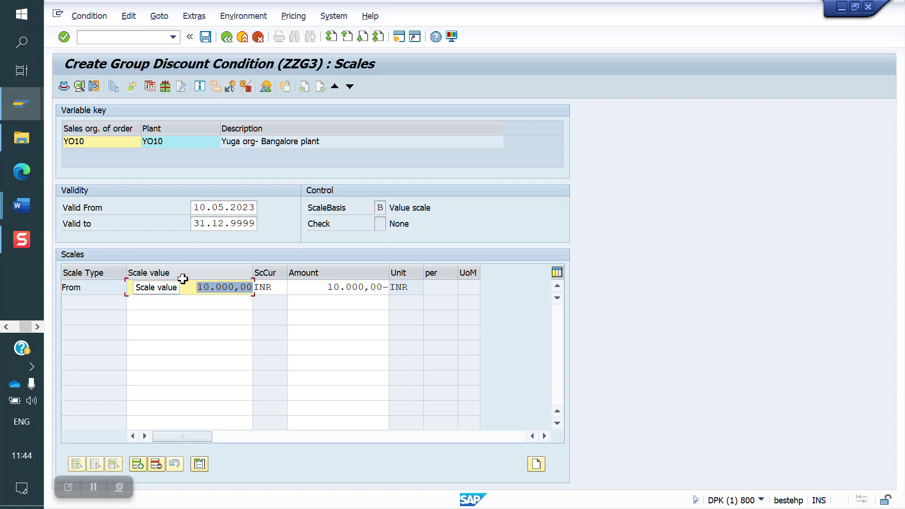
pyautogui.press('BackSpace')
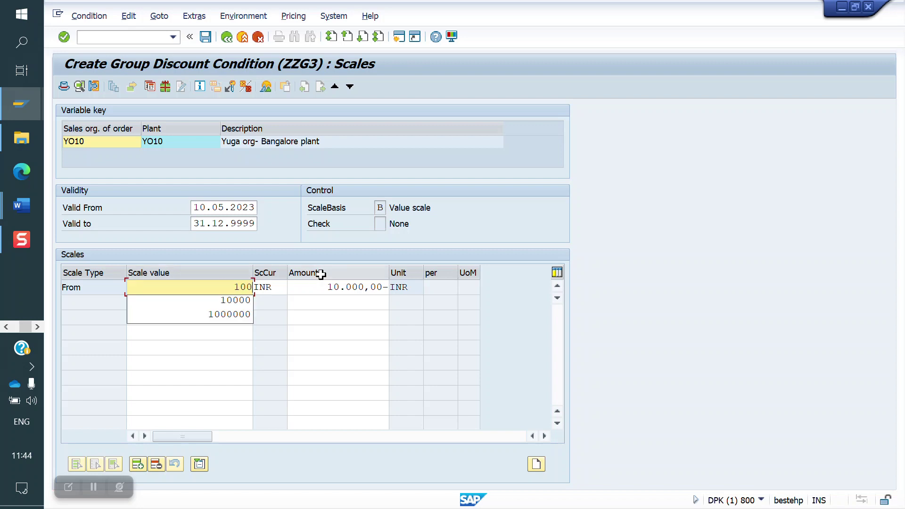
pyautogui.write('100000')
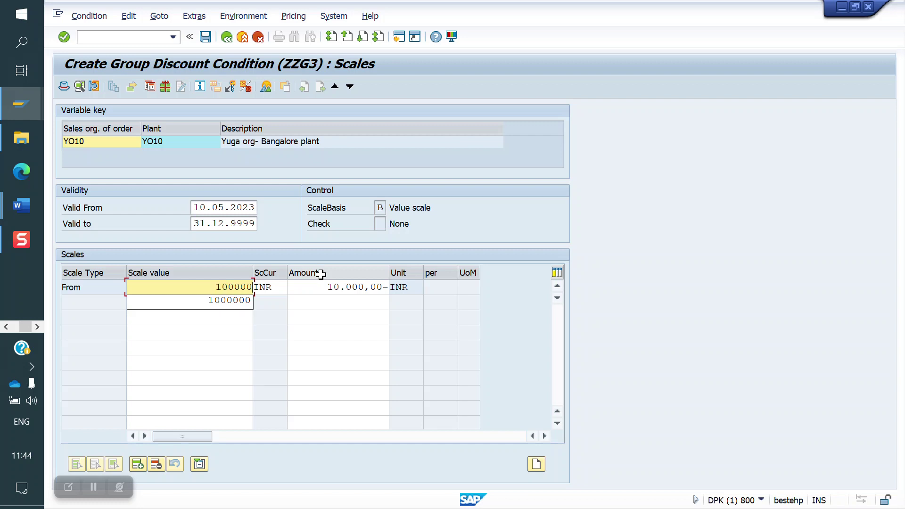
pyautogui.press('Return')
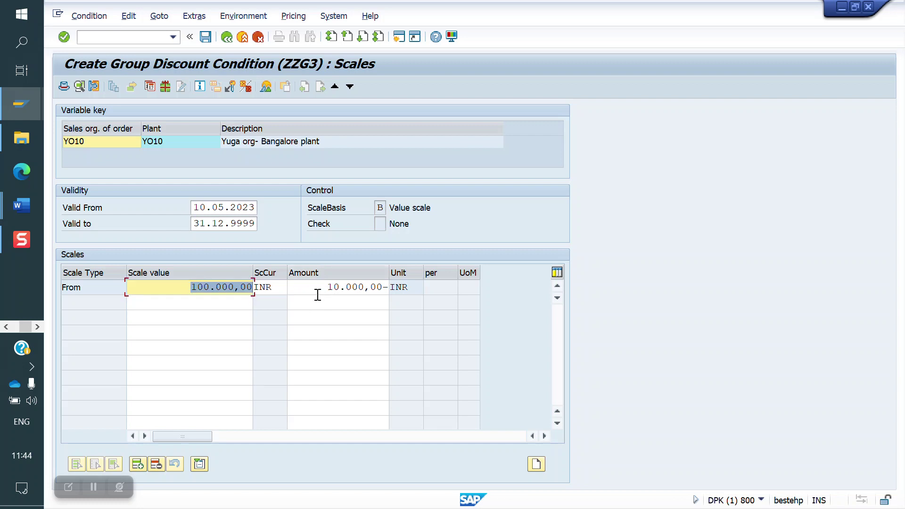
pyautogui.click(206, 37)
# Open the sales order creation screen with transaction VA01.
pyautogui.write('/NMVA01')
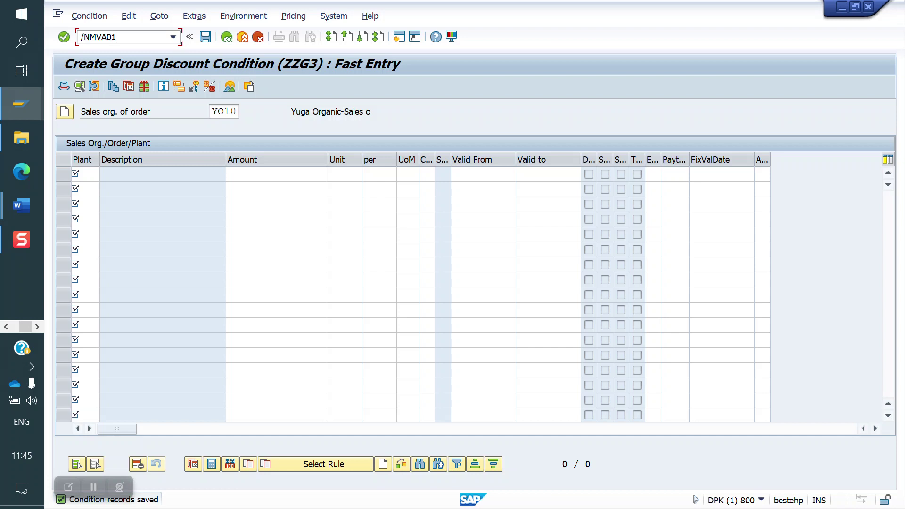
pyautogui.press('Return')
pyautogui.write('VA')
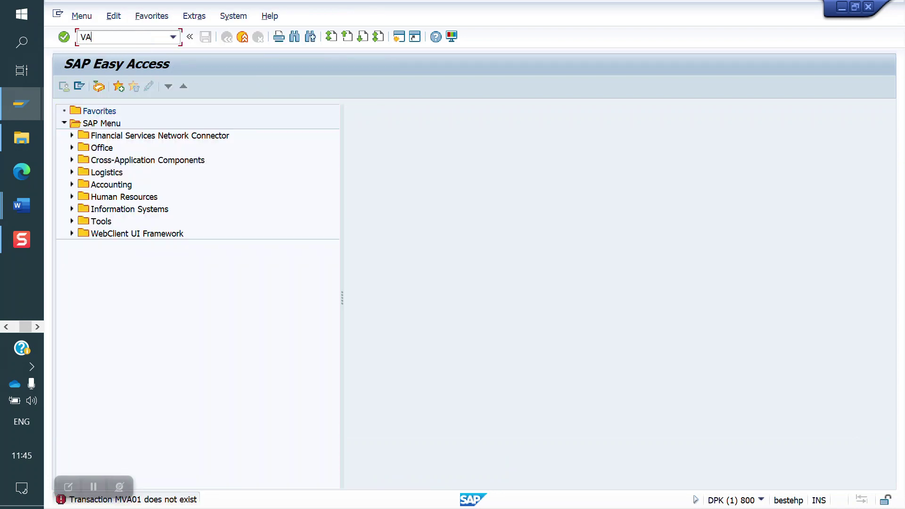
pyautogui.write('01')
pyautogui.press('Return')
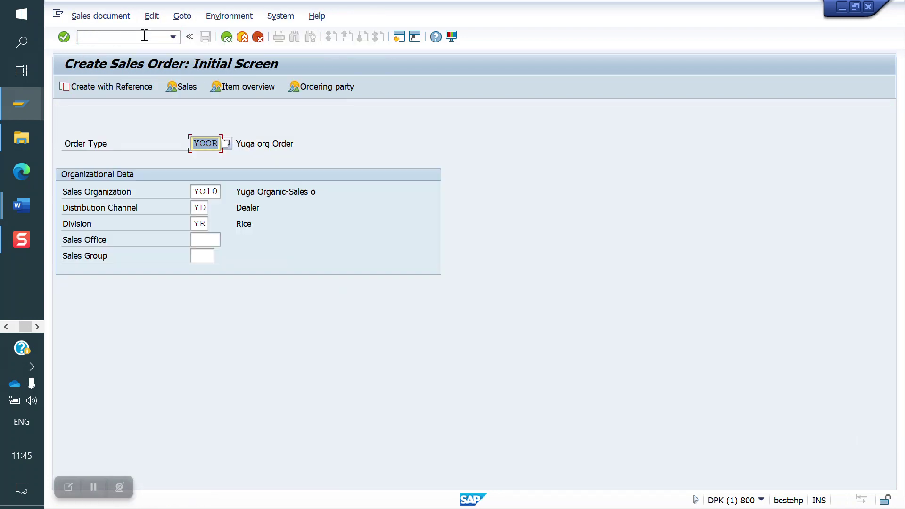
# Start a YOOR order for sales organization YO10 and add material 50065562 with quantity 10.
pyautogui.press('Return')
pyautogui.press('Return')
pyautogui.press('Return')
pyautogui.write('50065562')
pyautogui.press('Return')
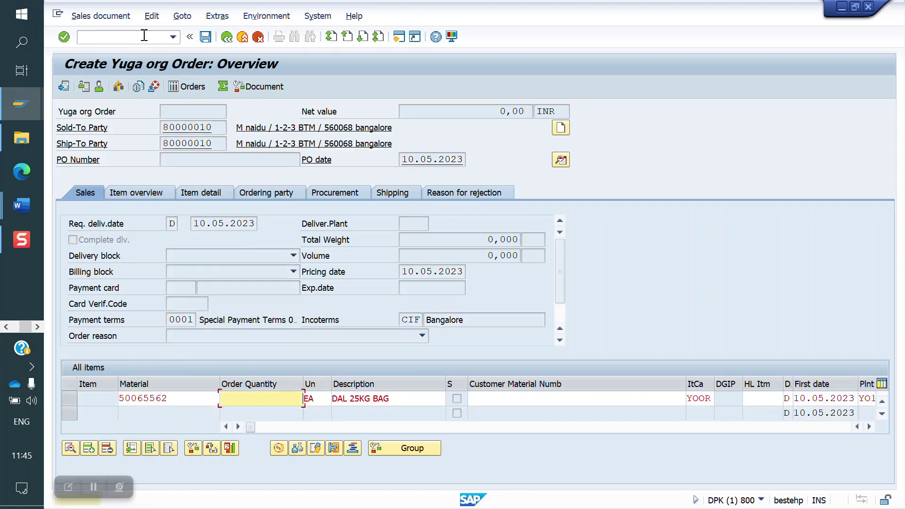
pyautogui.write('10')
pyautogui.press('Return')
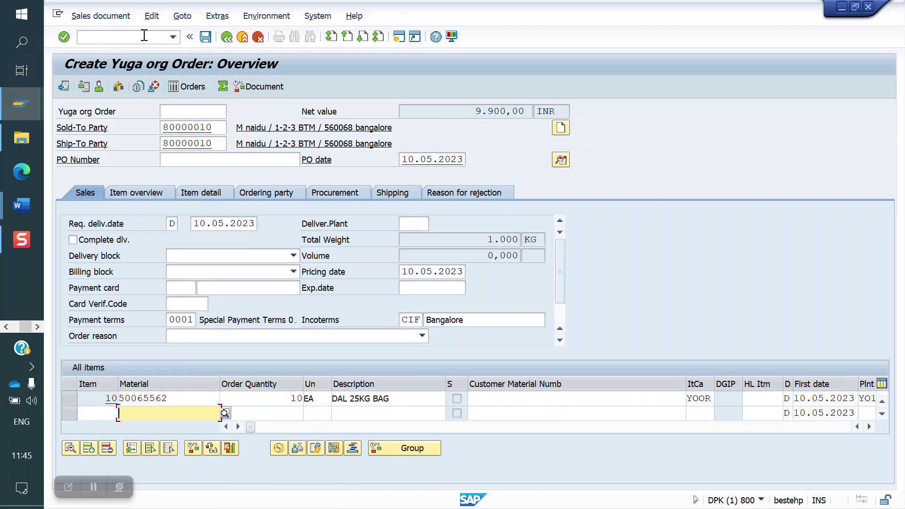
# Check the ZZG3 group discount in the pricing conditions of item 10, then return to the order overview.
pyautogui.doubleClick(191, 400)
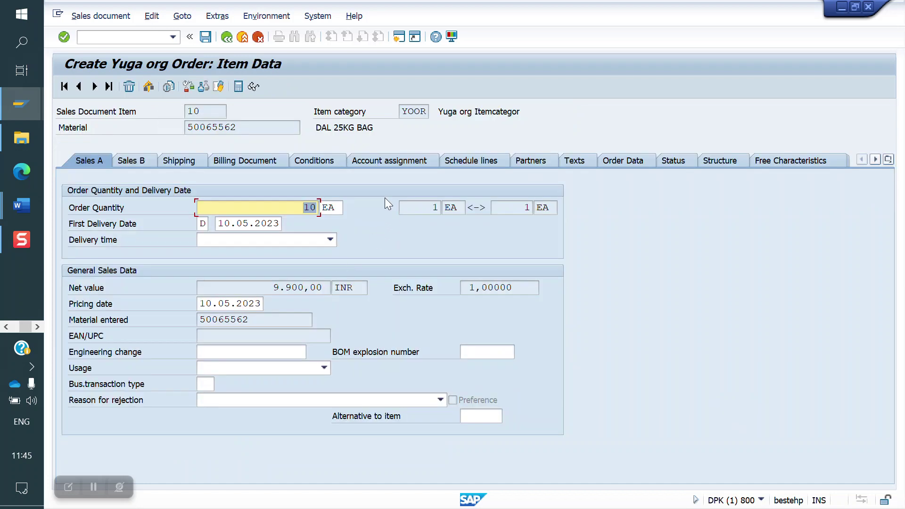
pyautogui.click(331, 160)
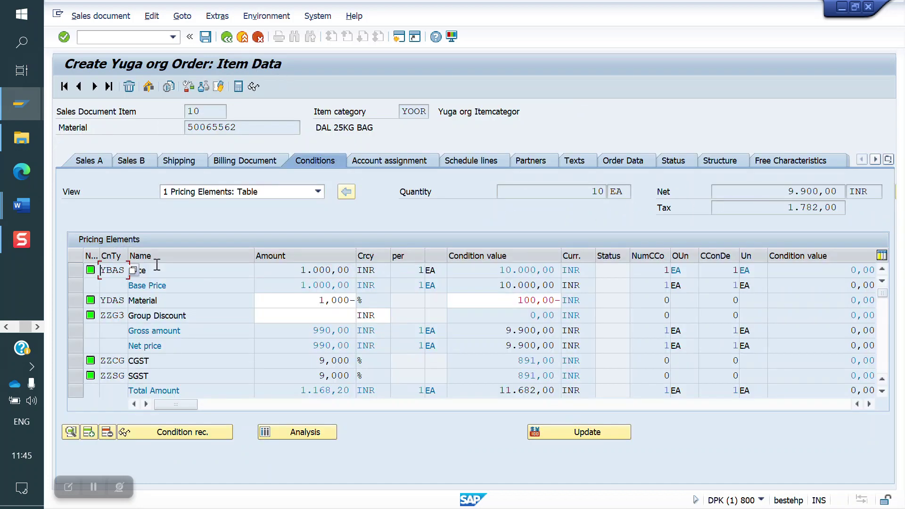
pyautogui.click(77, 316)
pyautogui.click(227, 37)
# Add material 50065599 with quantity 20 as the second order item.
pyautogui.click(171, 412)
pyautogui.write('50065599')
pyautogui.press('Return')
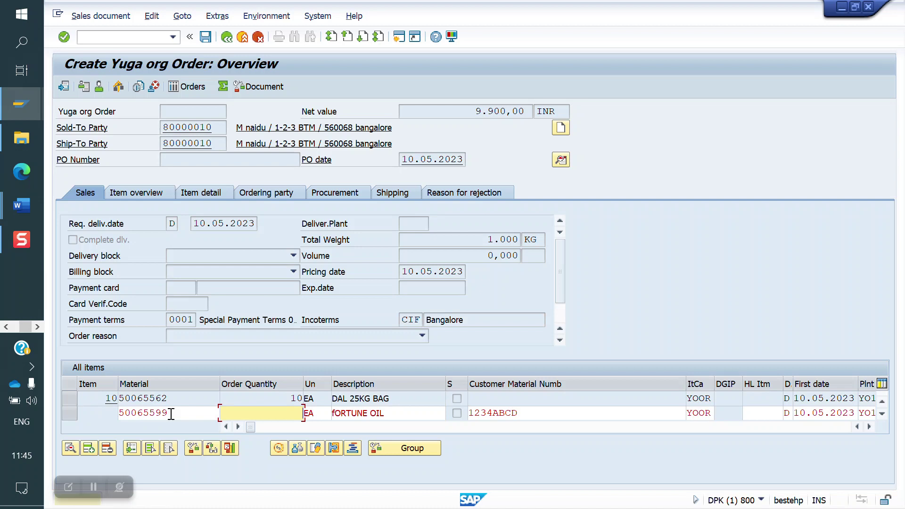
pyautogui.write('1')
pyautogui.press('BackSpace')
pyautogui.write('20')
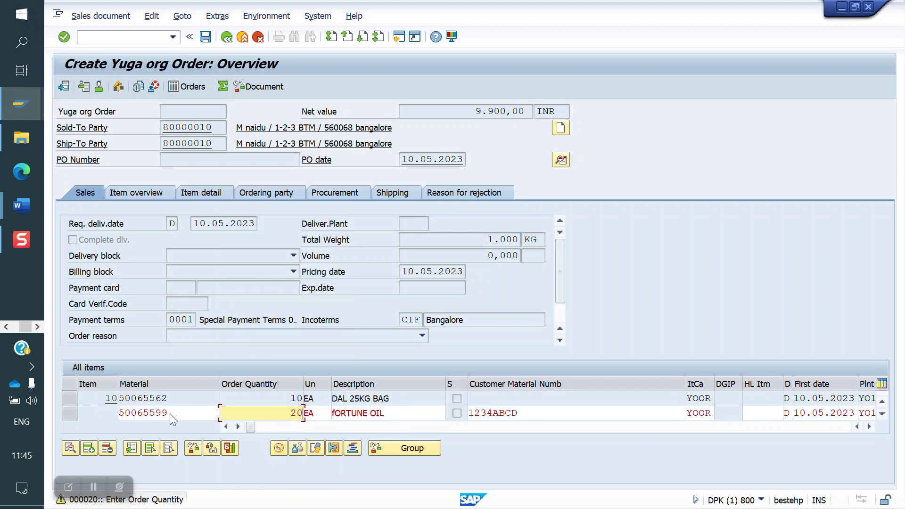
pyautogui.press('Return')
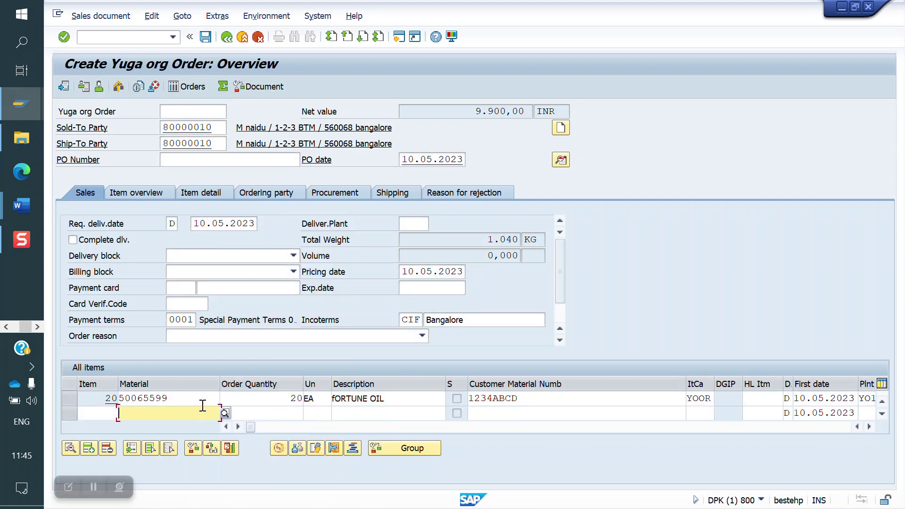
# Add price condition YBAS with an amount of 5.000 INR to the pricing conditions of item 20.
pyautogui.doubleClick(250, 404)
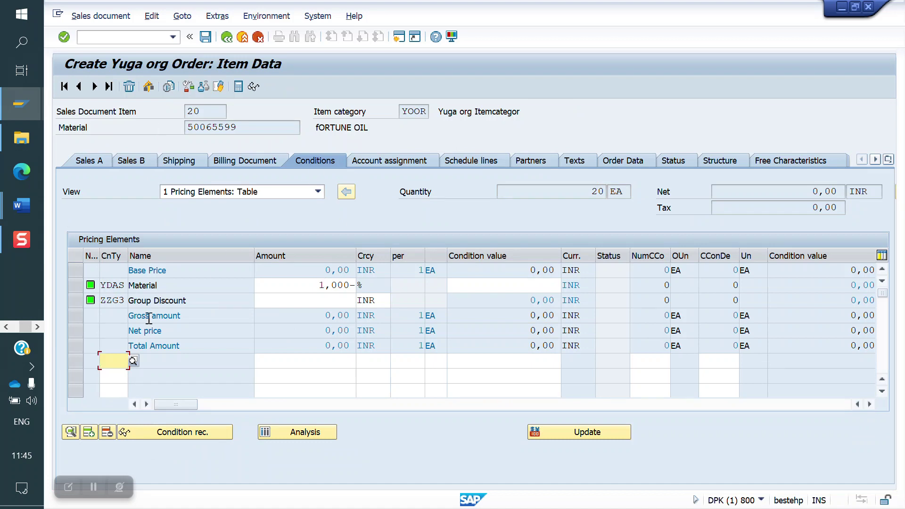
pyautogui.click(123, 377)
pyautogui.press('Up')
pyautogui.press('Return')
pyautogui.press('Tab')
pyautogui.write('1')
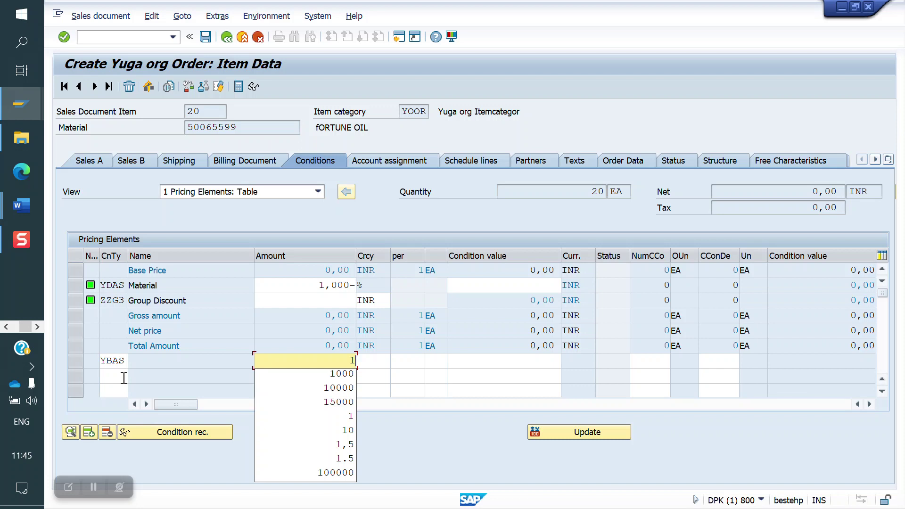
pyautogui.press('BackSpace')
pyautogui.write('5.000')
pyautogui.press('Return')
# Review the price, material discount, group discount and net value of item 20, then return to the order overview.
pyautogui.moveTo(484, 271); pyautogui.dragTo(548, 271)
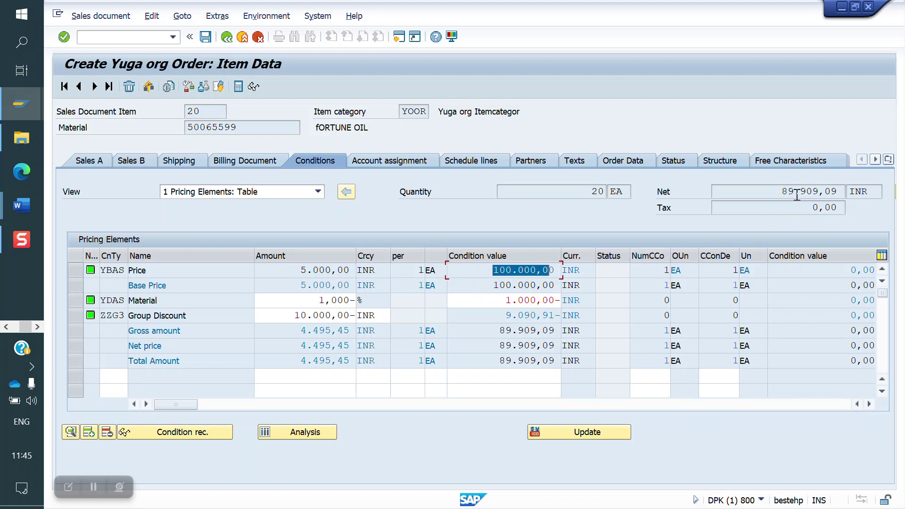
pyautogui.moveTo(503, 299); pyautogui.dragTo(579, 296)
pyautogui.moveTo(779, 193); pyautogui.dragTo(867, 184)
pyautogui.moveTo(502, 315); pyautogui.dragTo(583, 306)
pyautogui.click(227, 37)
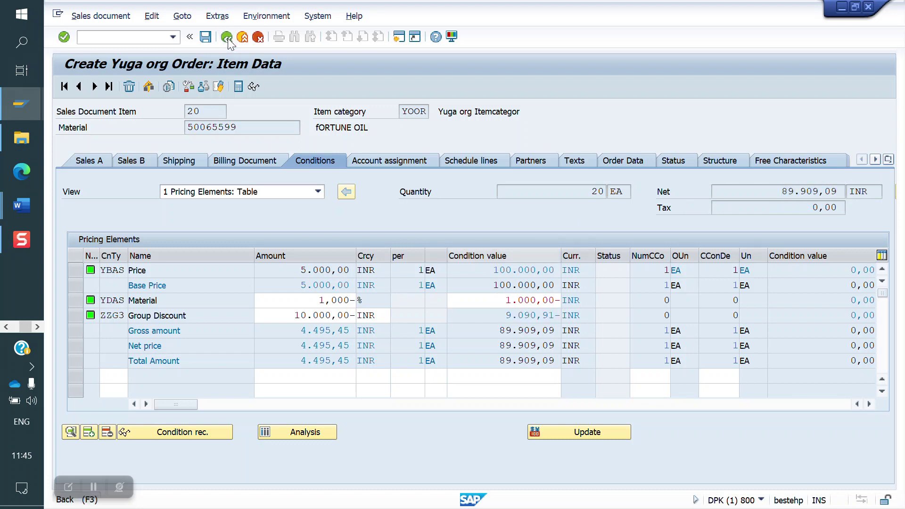
# Compare the total price with the group discount in the order's header pricing conditions, then return to the overview.
pyautogui.click(558, 163)
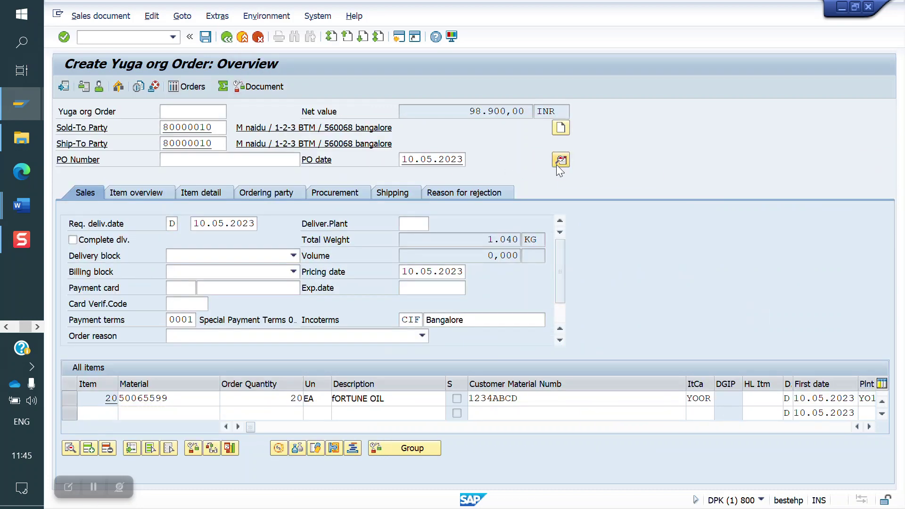
pyautogui.click(463, 159)
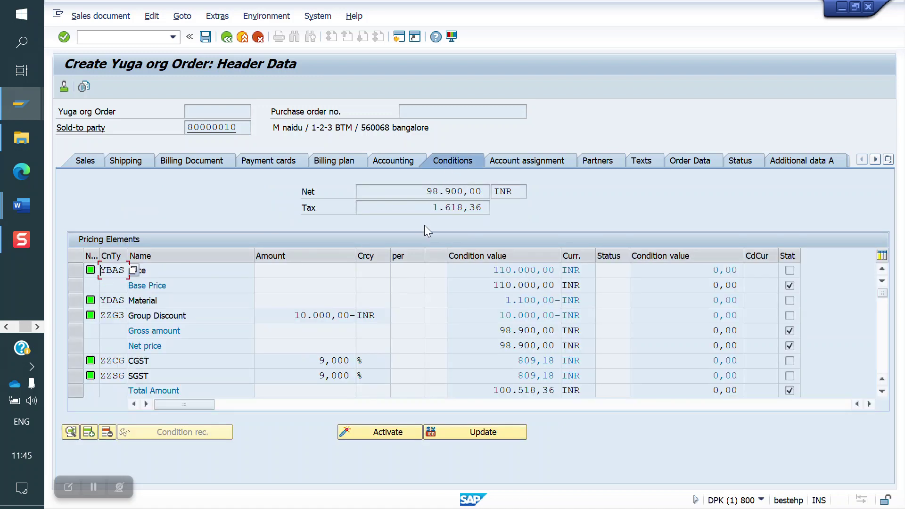
pyautogui.moveTo(485, 272); pyautogui.dragTo(574, 278)
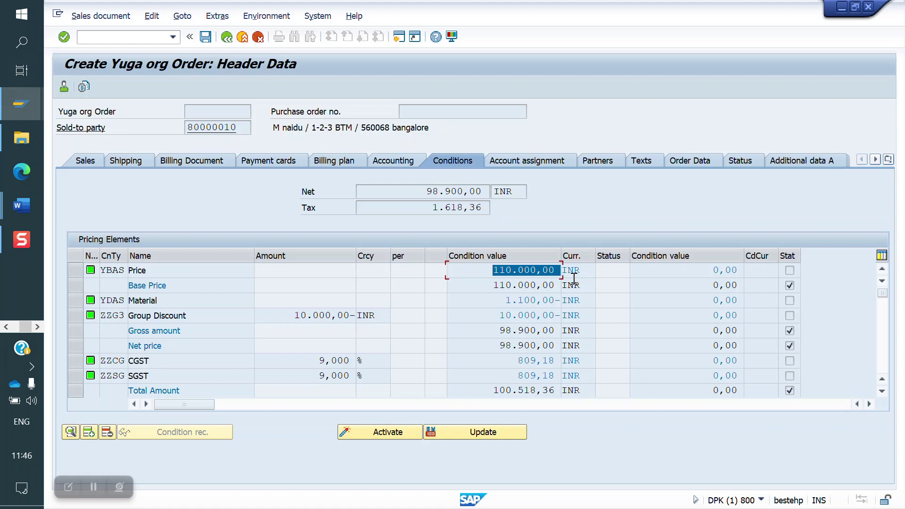
pyautogui.moveTo(493, 271); pyautogui.dragTo(554, 276)
pyautogui.click(493, 271)
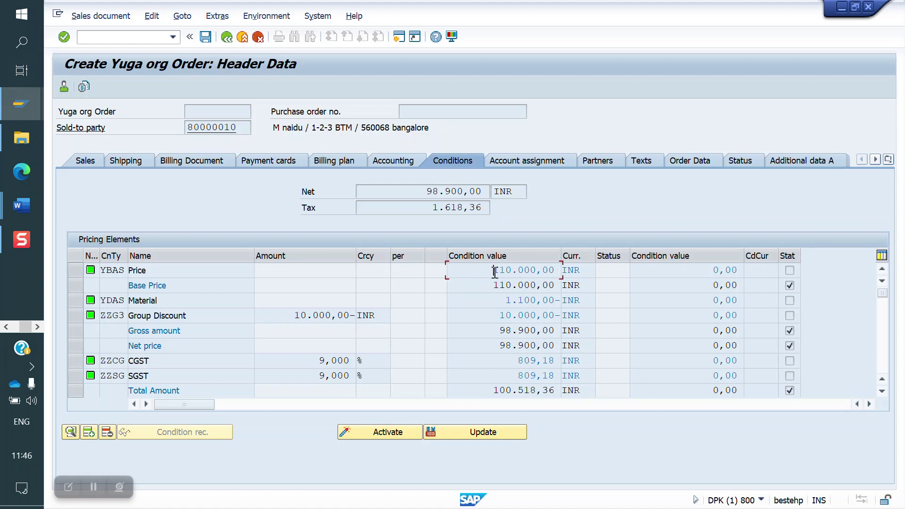
pyautogui.moveTo(494, 272); pyautogui.dragTo(563, 272)
pyautogui.moveTo(444, 315); pyautogui.dragTo(599, 315)
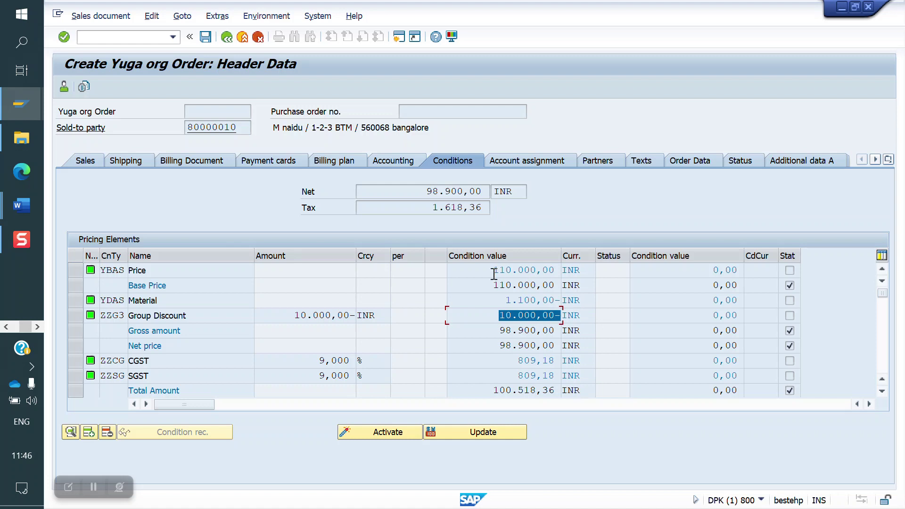
pyautogui.moveTo(493, 272); pyautogui.dragTo(561, 272)
pyautogui.moveTo(499, 316); pyautogui.dragTo(590, 313)
pyautogui.click(229, 40)
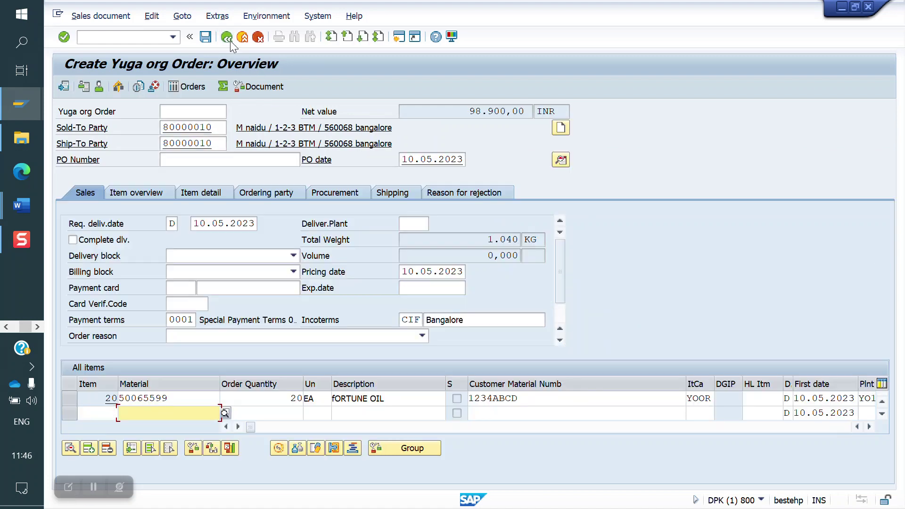
# Open item 10 from the item overview to inspect its share of the ZZG3 group discount.
pyautogui.click(145, 194)
pyautogui.scroll(1, 201, 353)
pyautogui.doubleClick(178, 285)
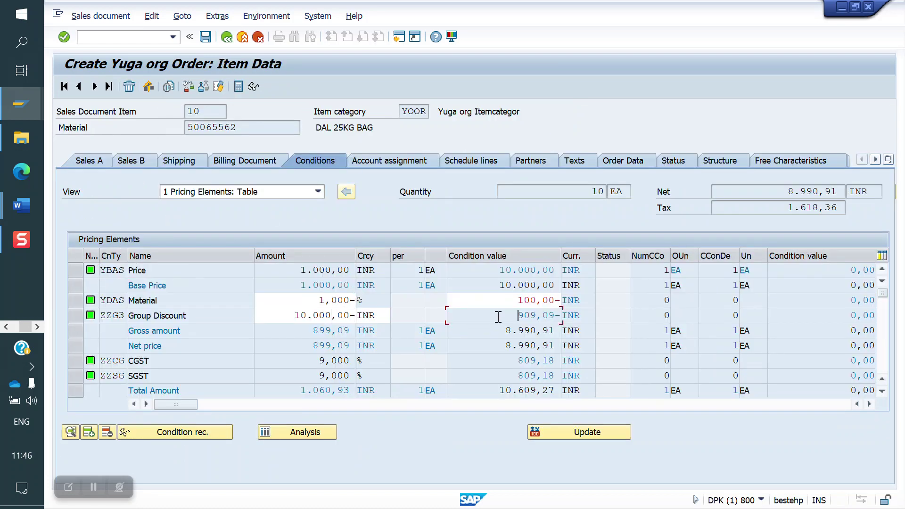
# Compare the ZZG3 group discount shares in the pricing conditions of items 10 and 20, then return to the order overview.
pyautogui.doubleClick(494, 315)
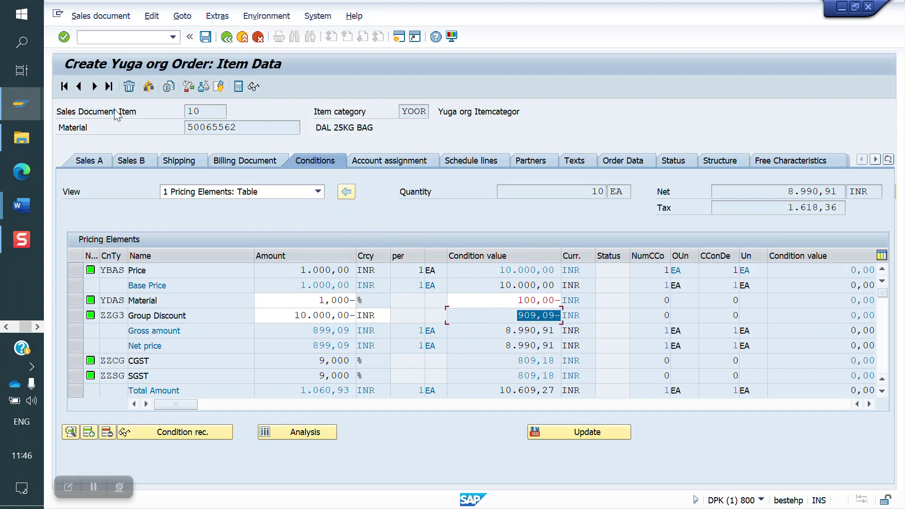
pyautogui.click(94, 86)
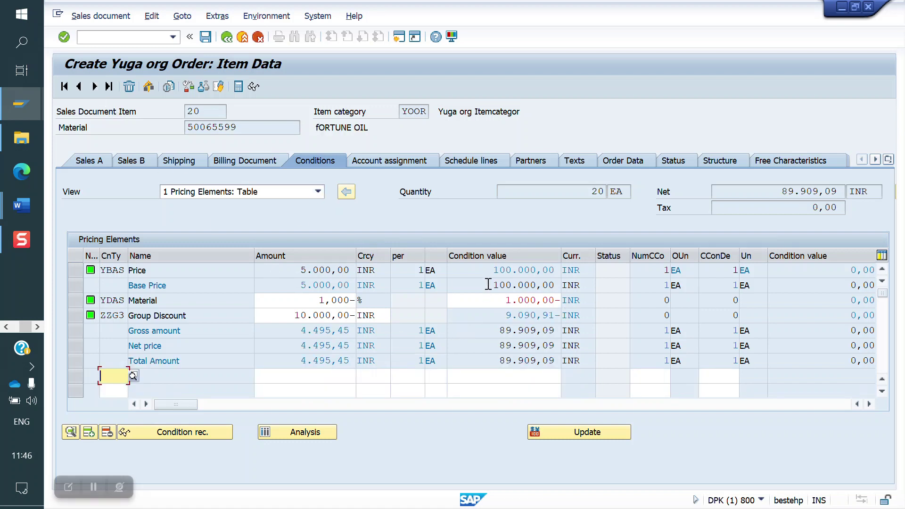
pyautogui.click(492, 313)
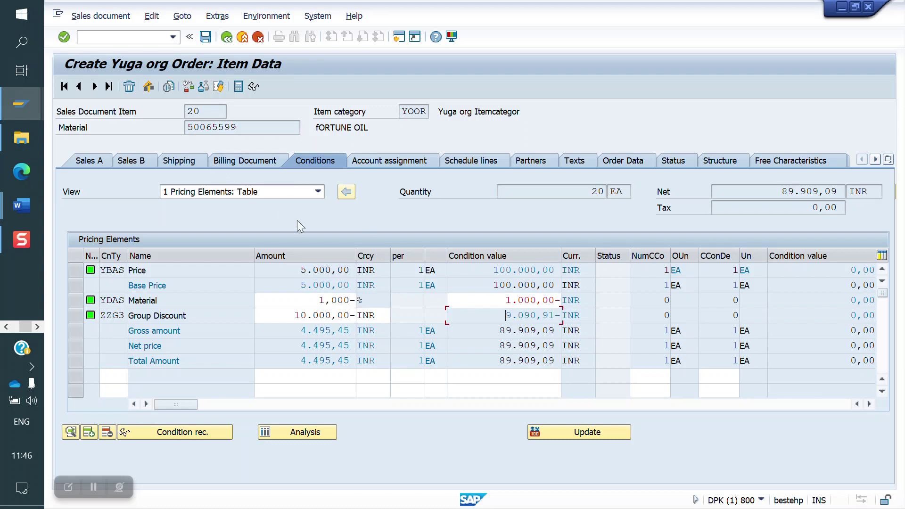
pyautogui.click(80, 88)
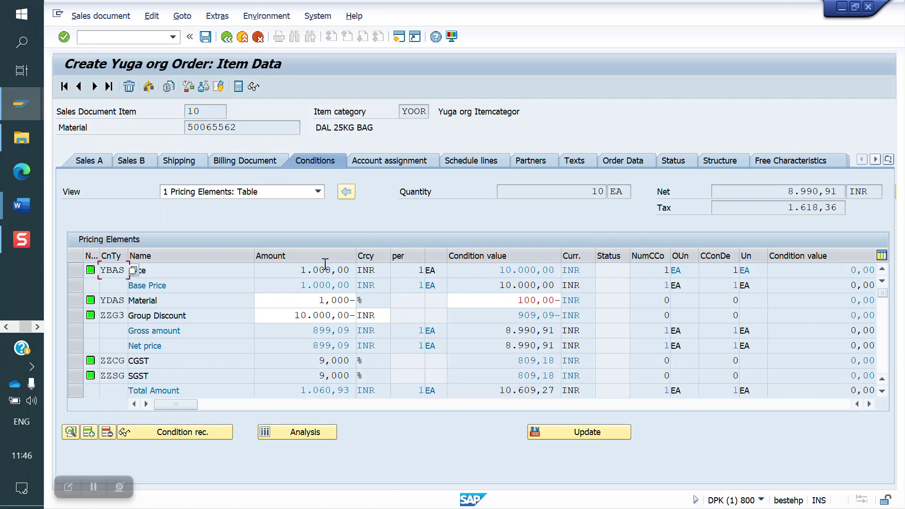
pyautogui.moveTo(507, 316); pyautogui.dragTo(565, 317)
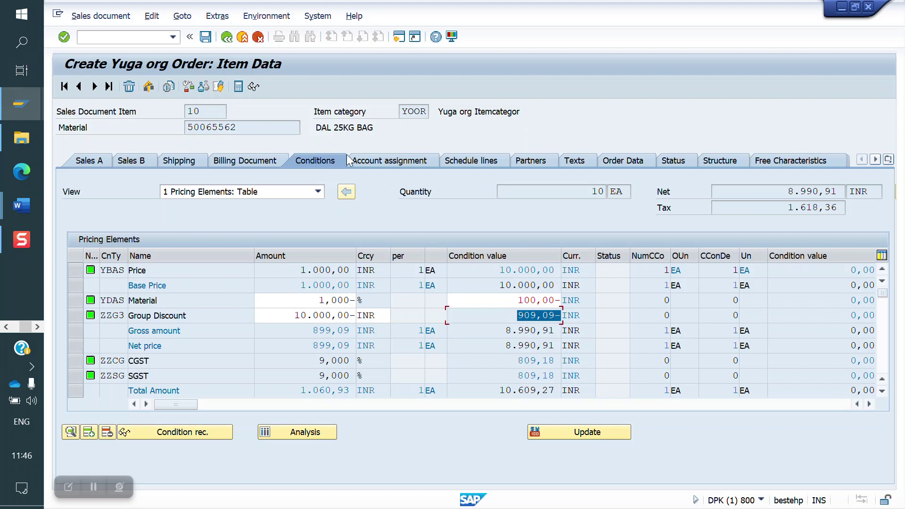
pyautogui.click(227, 38)
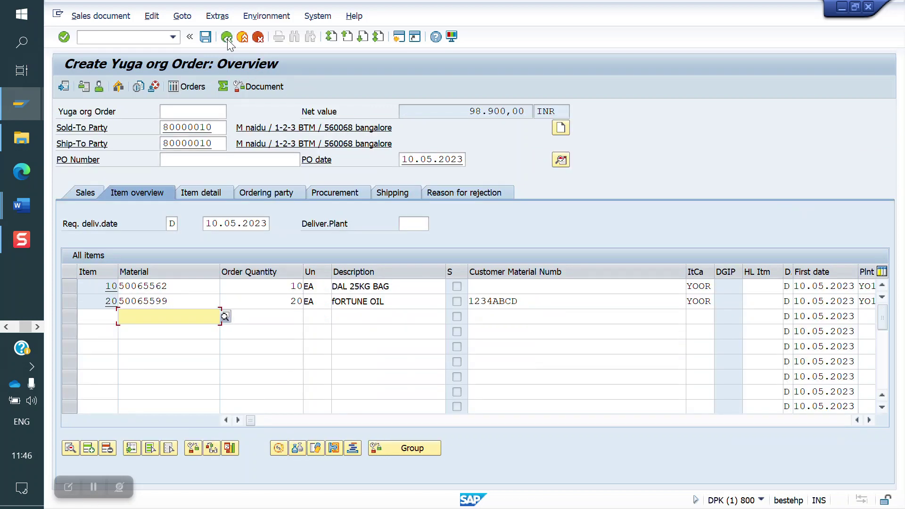
# Add a third order item with material 50065599 and an order quantity of 10.
pyautogui.press('BackSpace')
pyautogui.press('Down')
pyautogui.press('Return')
pyautogui.press('Return')
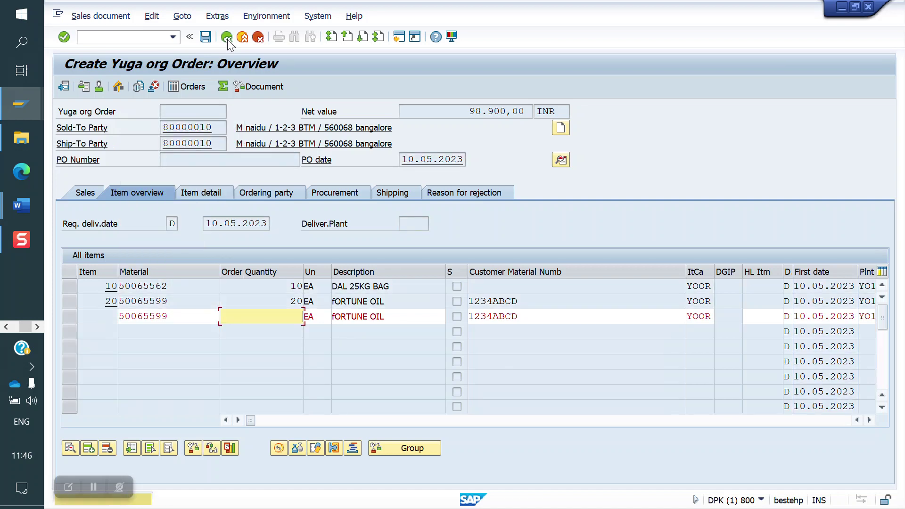
pyautogui.write('10')
pyautogui.press('Return')
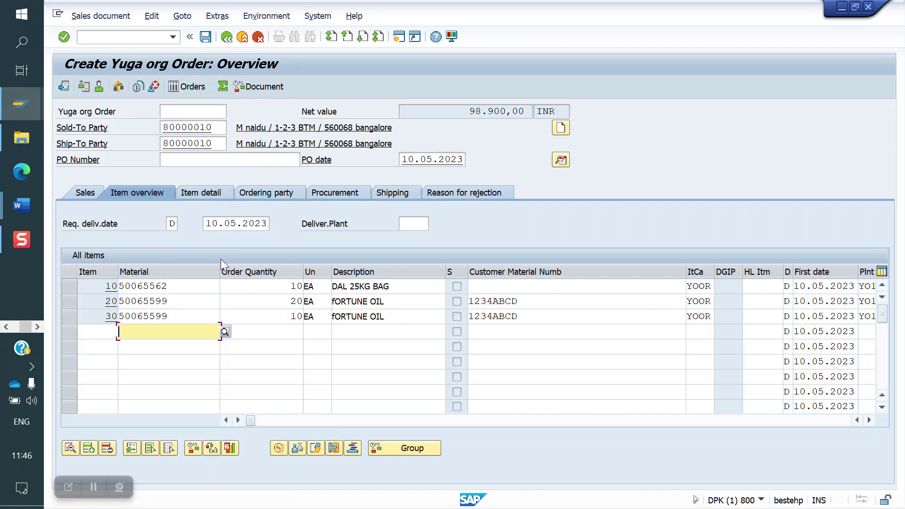
# Add price condition YBAS with an amount of 1.000 INR to item 30, then return to the order overview.
pyautogui.doubleClick(177, 316)
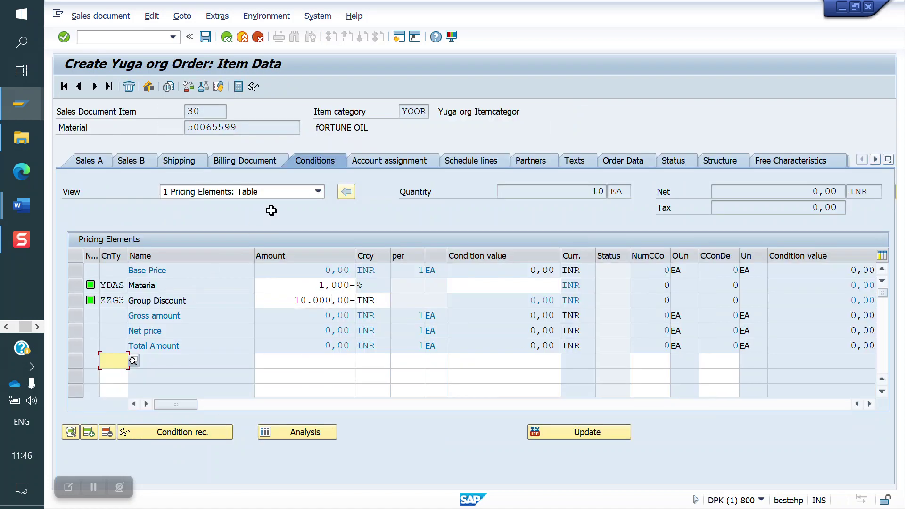
pyautogui.press('Down')
pyautogui.press('Return')
pyautogui.press('Tab')
pyautogui.press('Down')
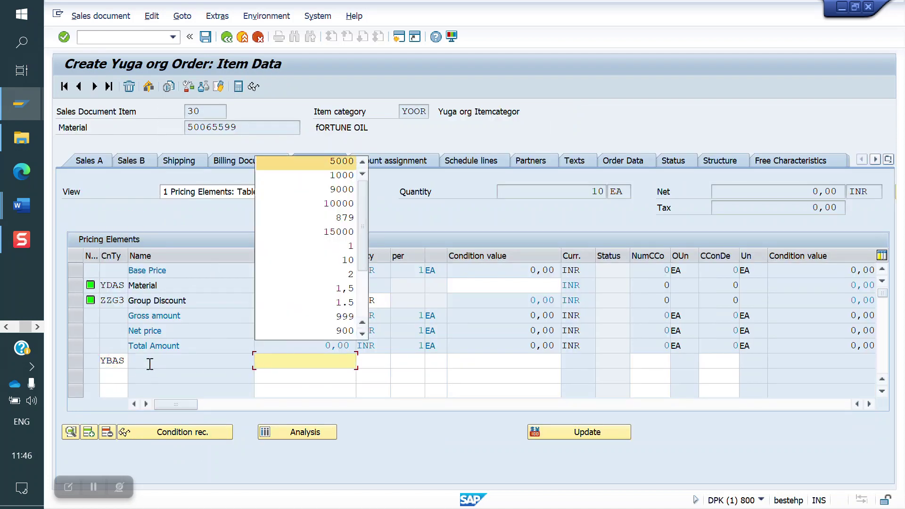
pyautogui.press('Down')
pyautogui.press('Return')
pyautogui.press('Return')
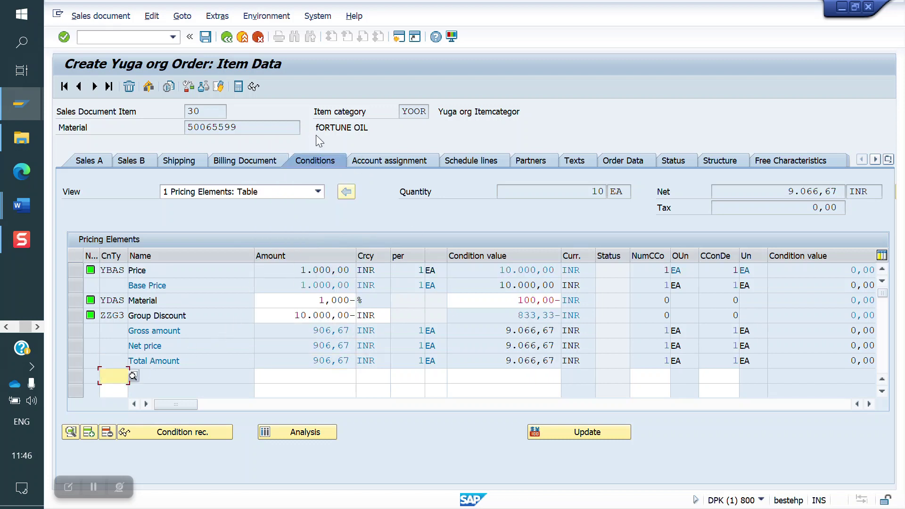
pyautogui.click(226, 37)
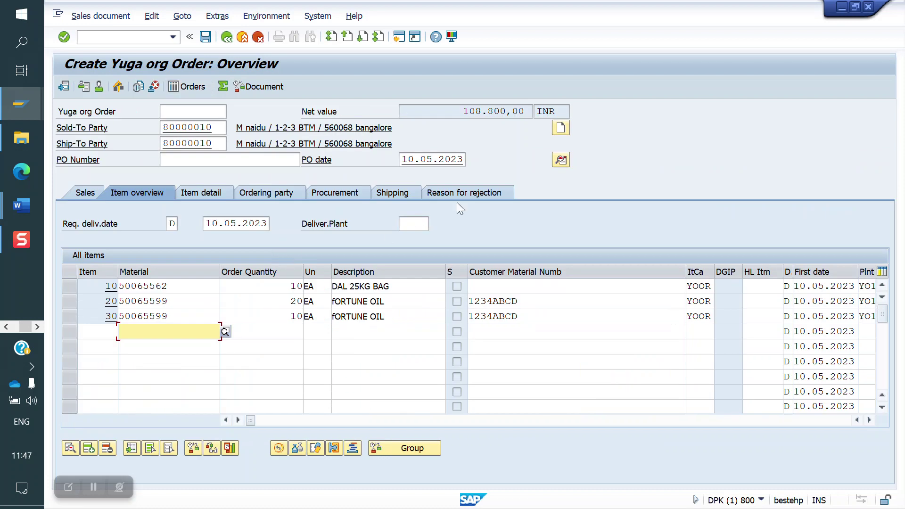
# Check the ZZG3 group discount total in the header pricing conditions of the three-item order, then return to the overview.
pyautogui.click(553, 161)
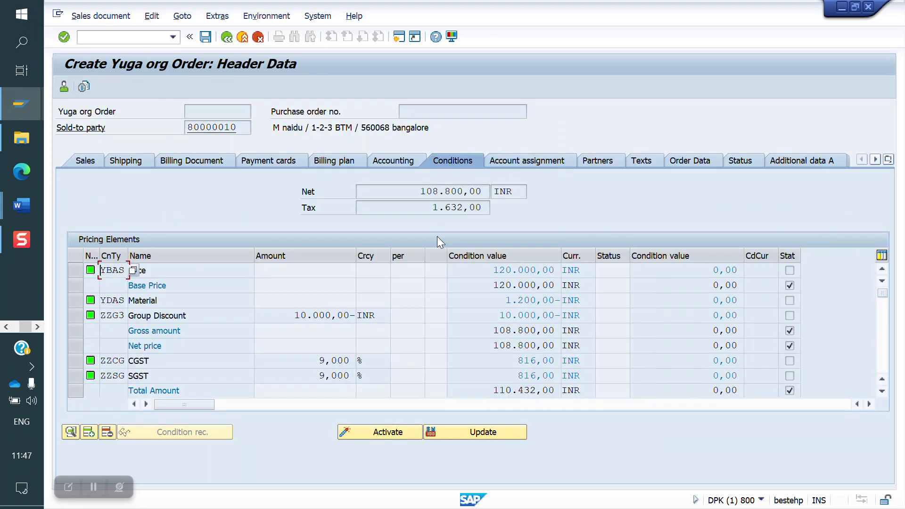
pyautogui.moveTo(490, 319); pyautogui.dragTo(613, 312)
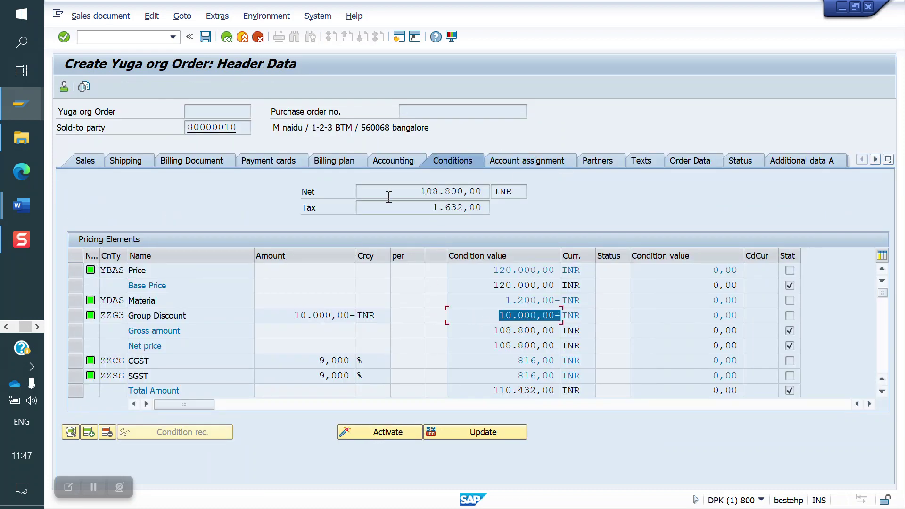
pyautogui.click(232, 39)
# Inspect how the group discount is distributed to item 10 and item 20 in their pricing conditions.
pyautogui.click(176, 283)
pyautogui.doubleClick(177, 284)
pyautogui.click(509, 315)
pyautogui.moveTo(509, 316); pyautogui.dragTo(582, 326)
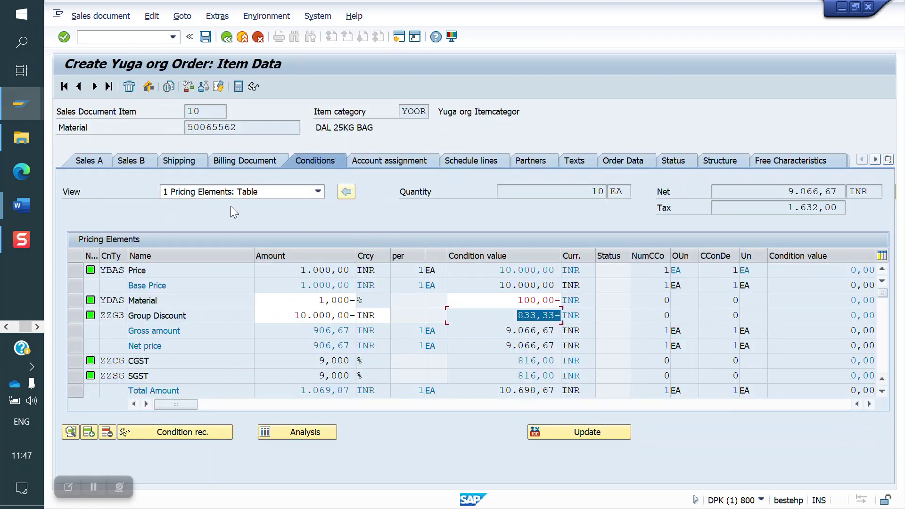
pyautogui.click(95, 86)
pyautogui.moveTo(508, 316); pyautogui.dragTo(591, 314)
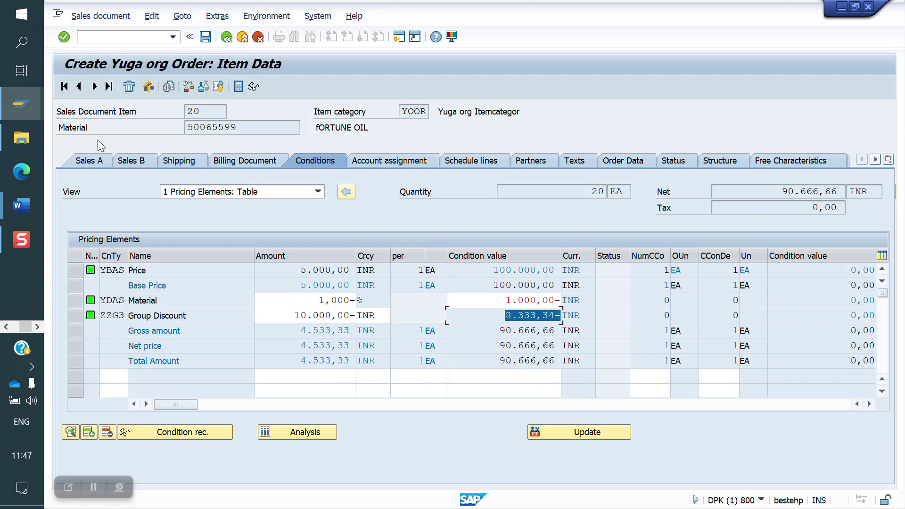
# Review the YBAS price details and group discount share of item 30, then save the sales order.
pyautogui.click(94, 87)
pyautogui.click(511, 306)
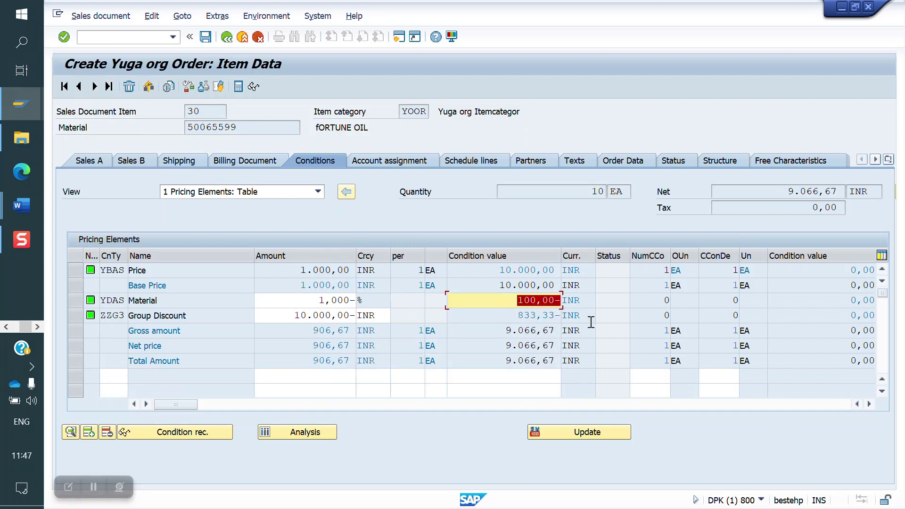
pyautogui.doubleClick(507, 270)
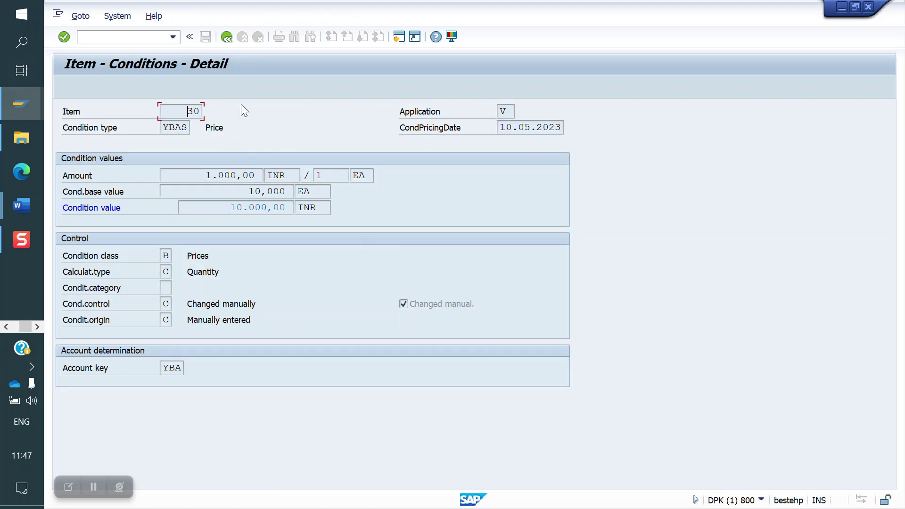
pyautogui.click(227, 37)
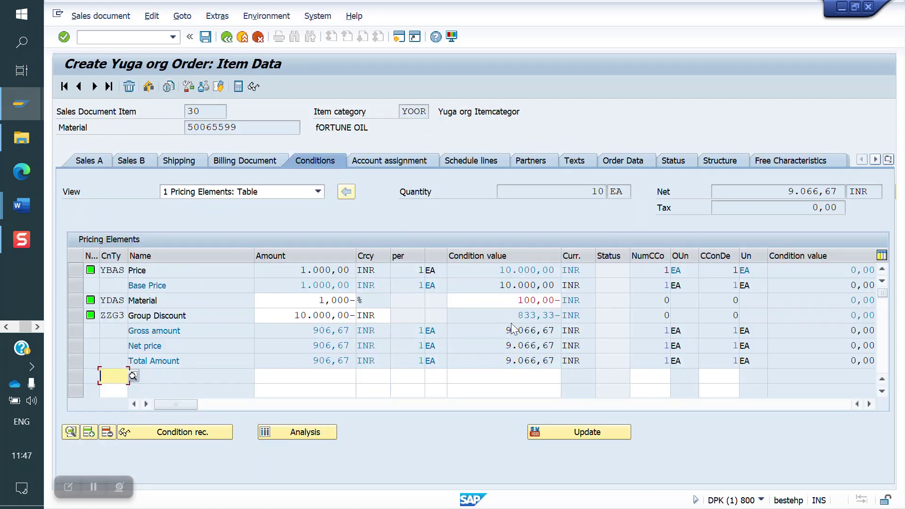
pyautogui.moveTo(513, 320); pyautogui.dragTo(574, 315)
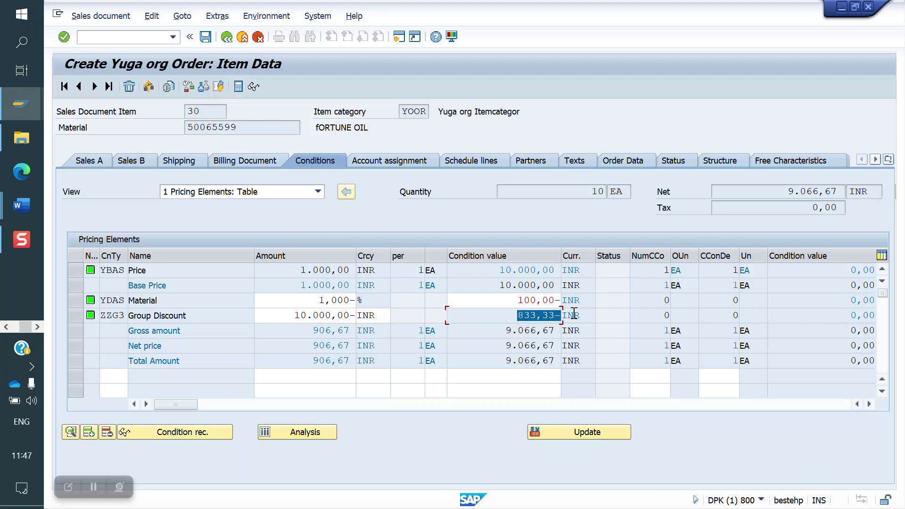
pyautogui.click(205, 38)
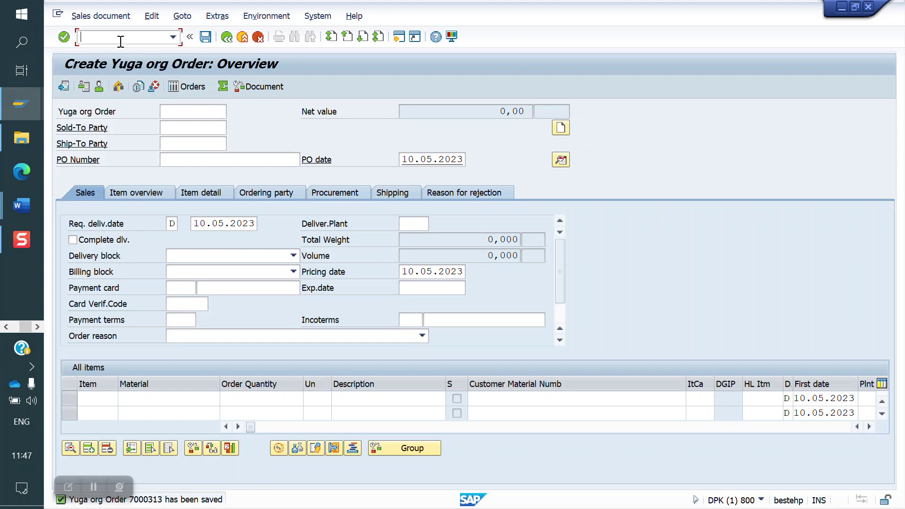
# Go to the condition types maintenance, locate condition type ZZG3 and open its details.
pyautogui.write('/nva03')
pyautogui.press('Return')
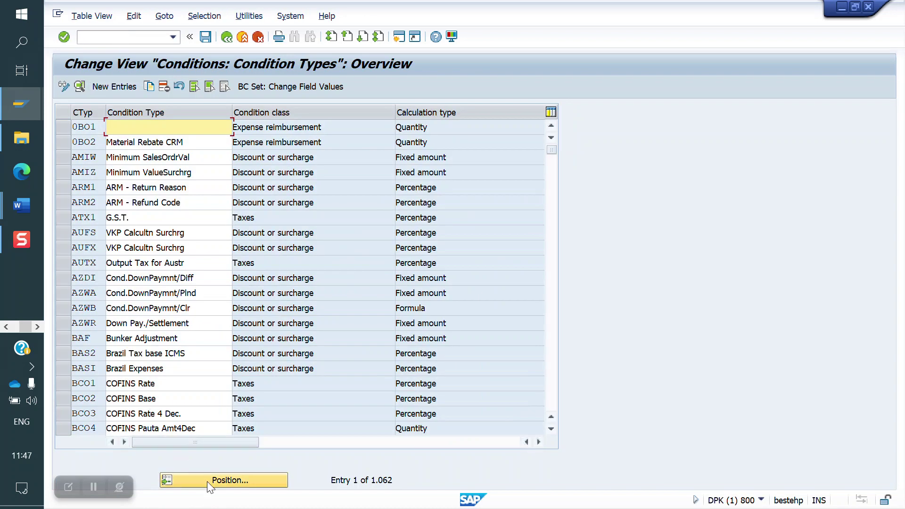
pyautogui.click(209, 484)
pyautogui.write('Z')
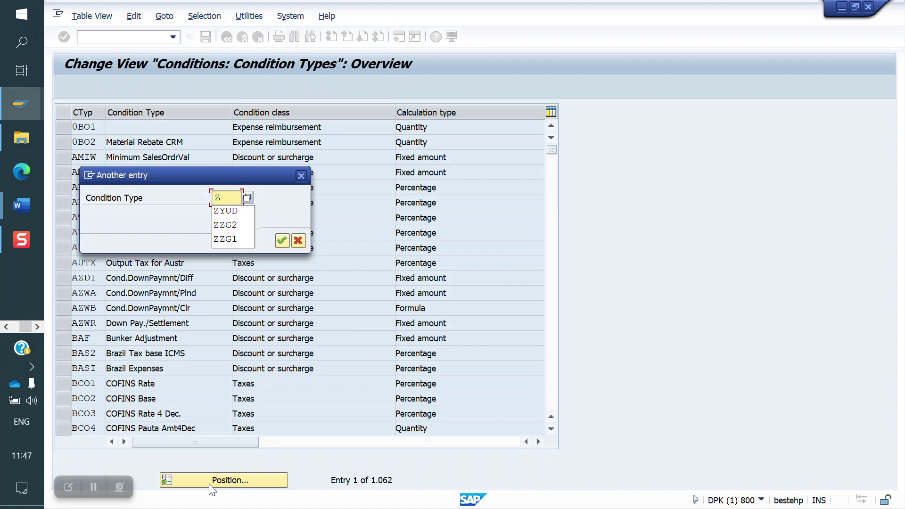
pyautogui.write('ZG3')
pyautogui.press('Return')
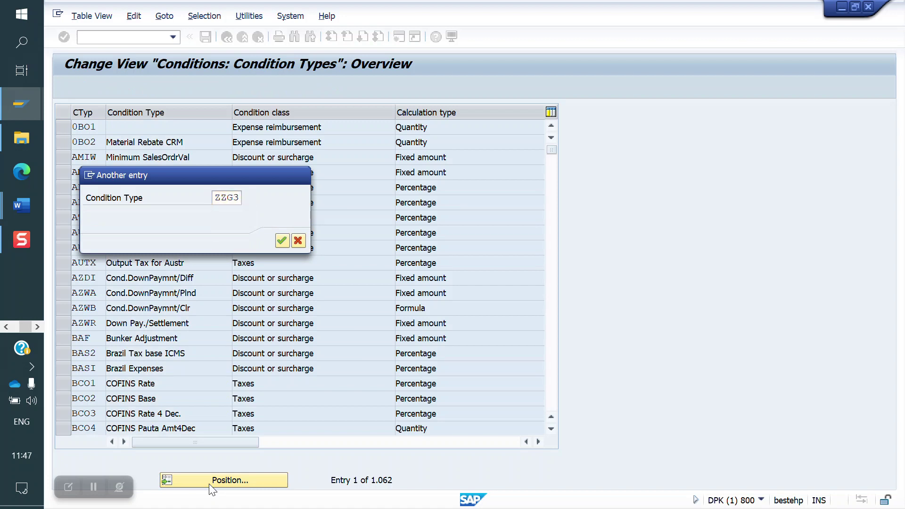
pyautogui.doubleClick(88, 126)
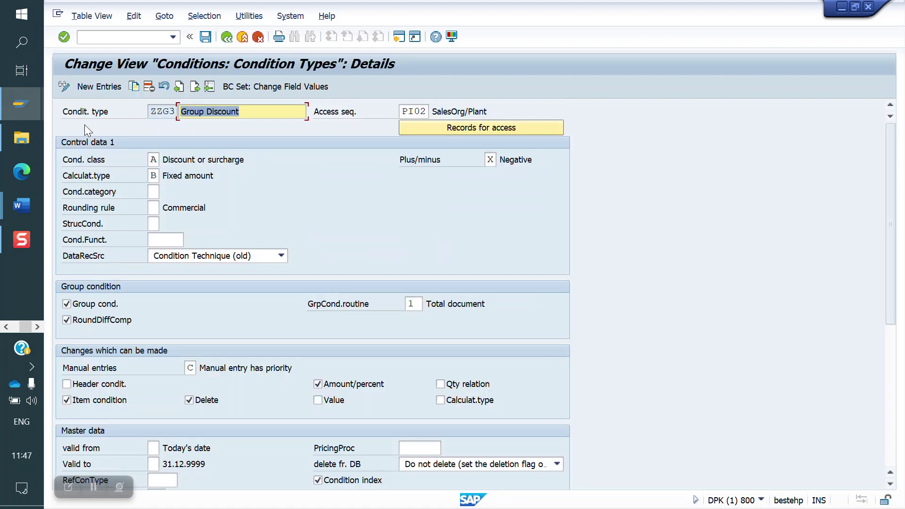
# Set the group condition routine of ZZG3 to 3 (Mat.Pricing Group) and save the condition type.
pyautogui.scroll(-1, 287, 253)
pyautogui.click(422, 283)
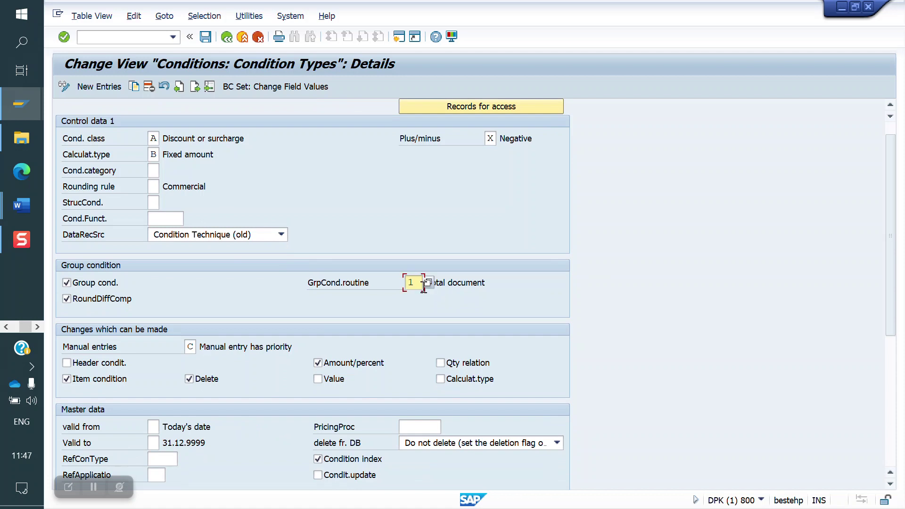
pyautogui.click(427, 283)
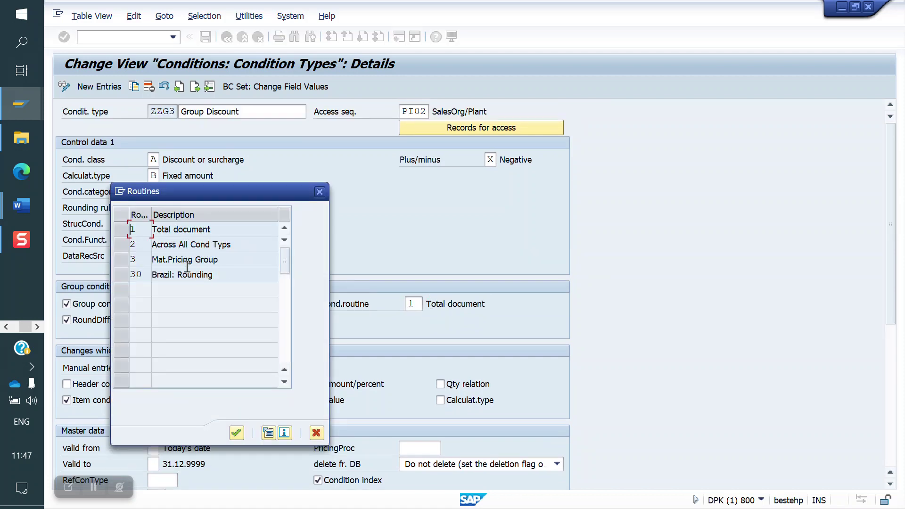
pyautogui.doubleClick(166, 259)
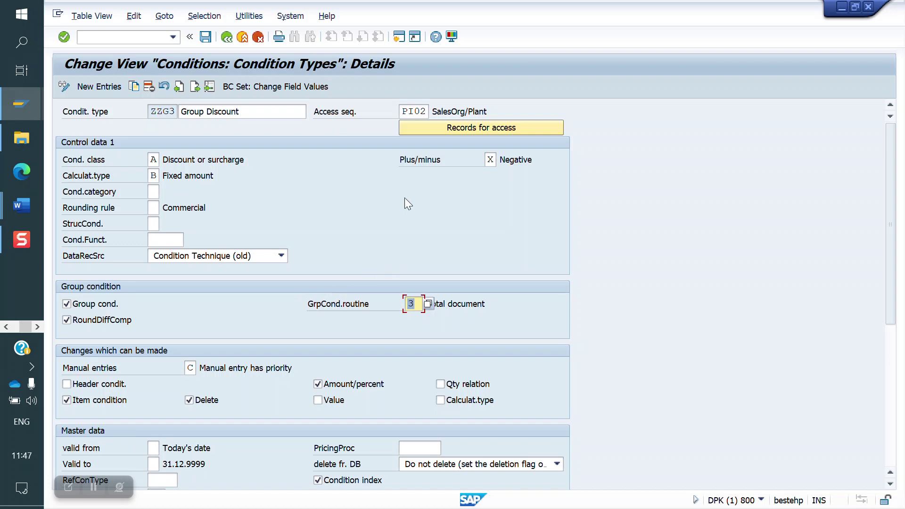
pyautogui.scroll(-1, 405, 197)
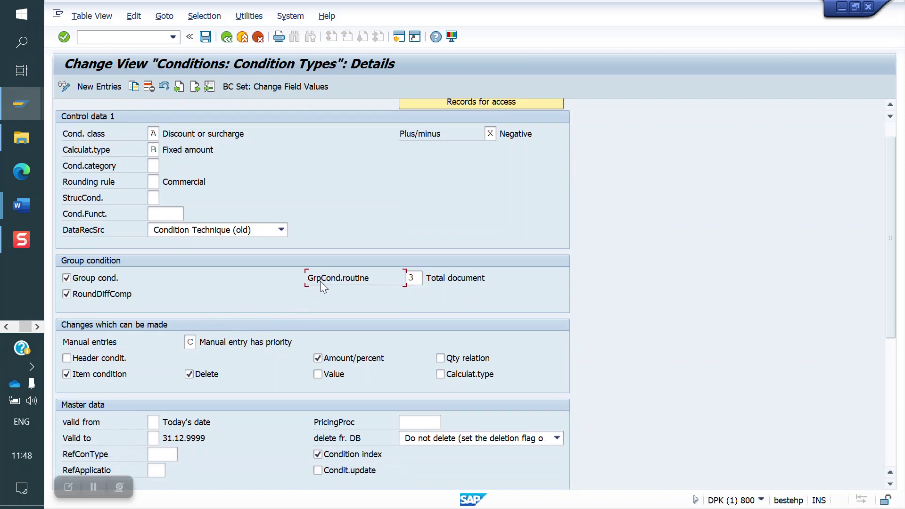
pyautogui.scroll(-5, 191, 341)
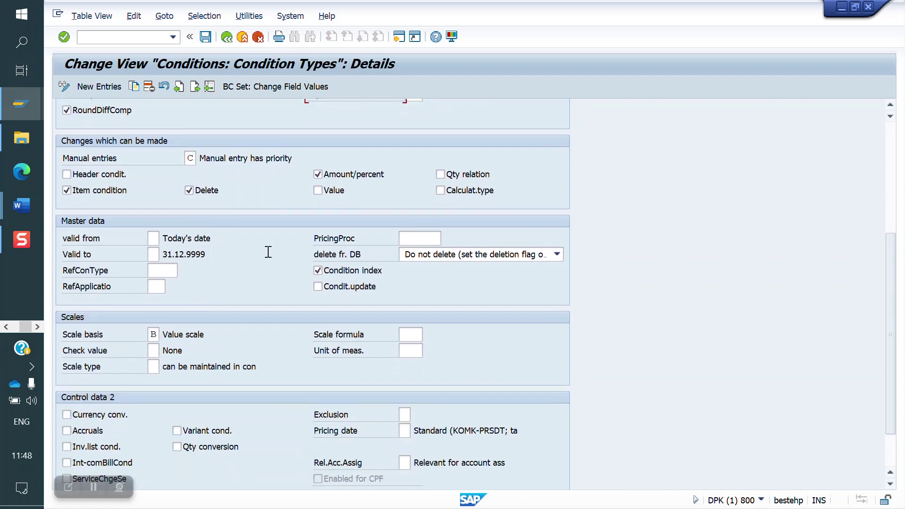
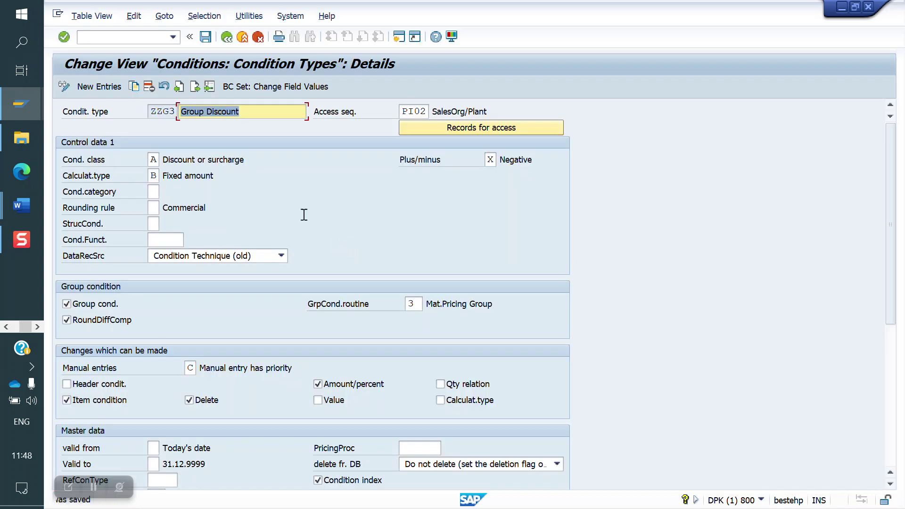
# Browse the list of available access sequences for condition type ZZG3, looking for one based on a pricing group.
pyautogui.write('/')
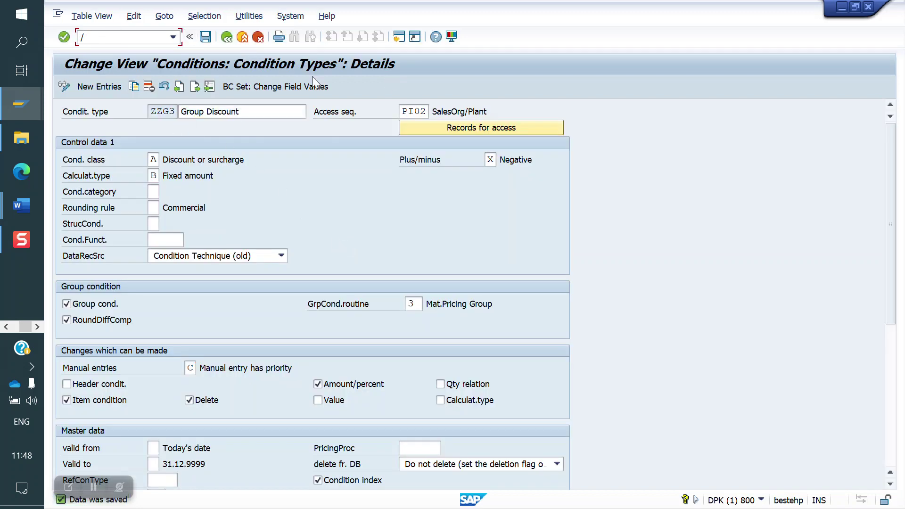
pyautogui.click(428, 113)
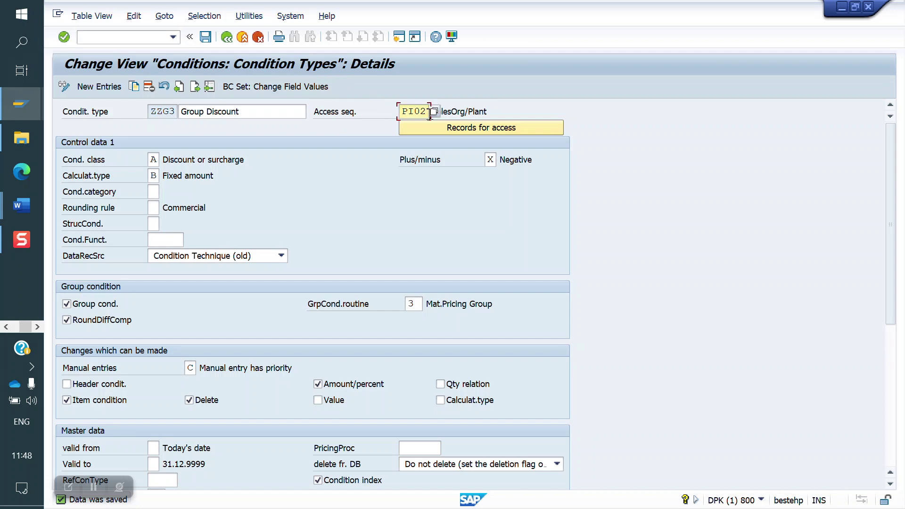
pyautogui.click(433, 112)
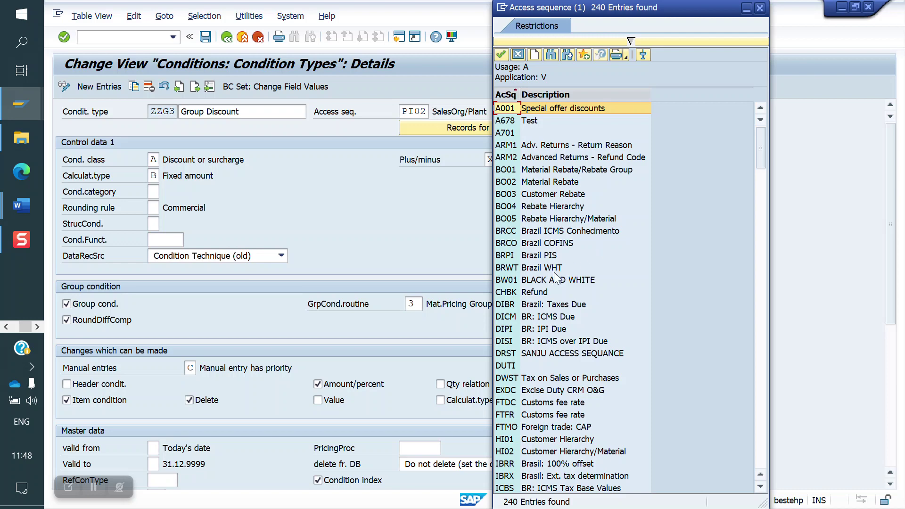
pyautogui.scroll(-19, 556, 278)
pyautogui.scroll(-8, 556, 278)
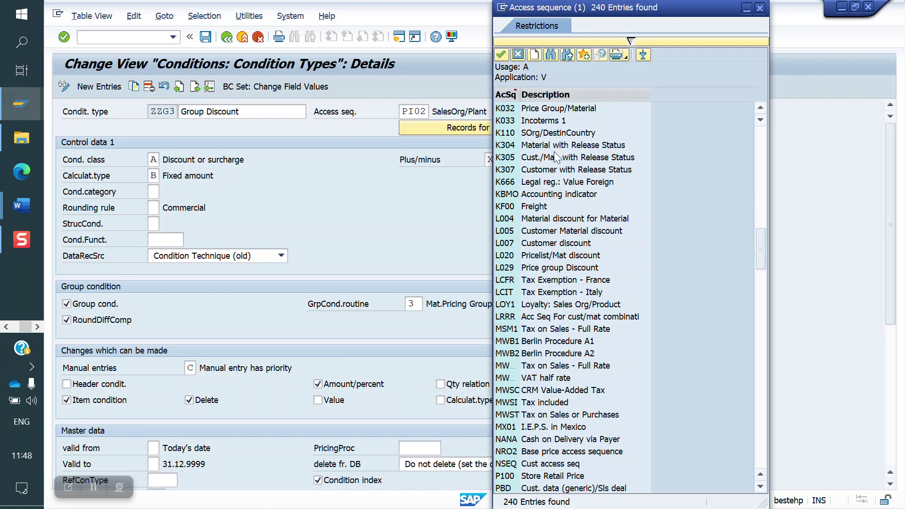
pyautogui.scroll(1, 564, 150)
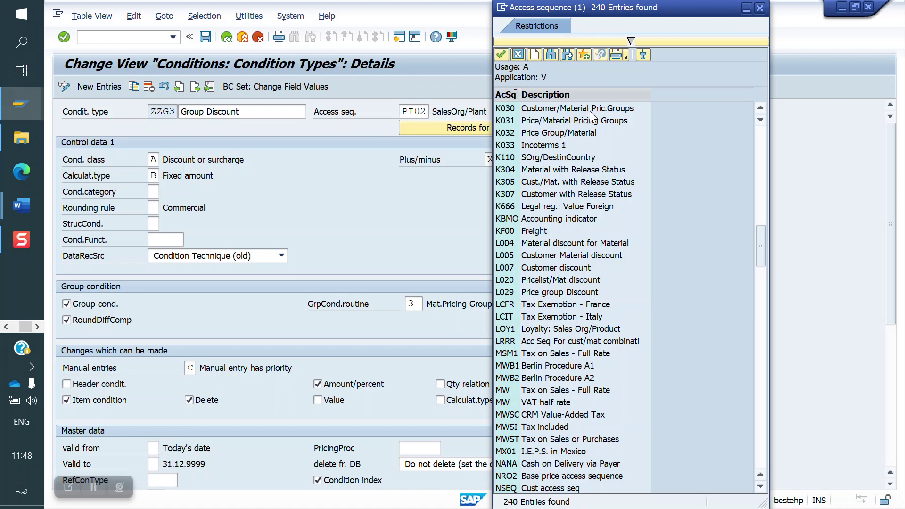
pyautogui.scroll(1, 574, 139)
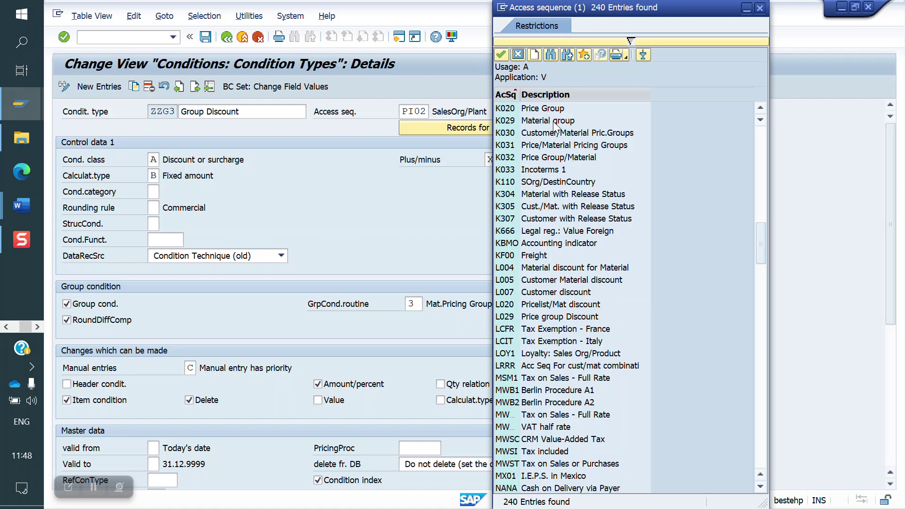
pyautogui.scroll(1, 555, 125)
pyautogui.scroll(1, 538, 146)
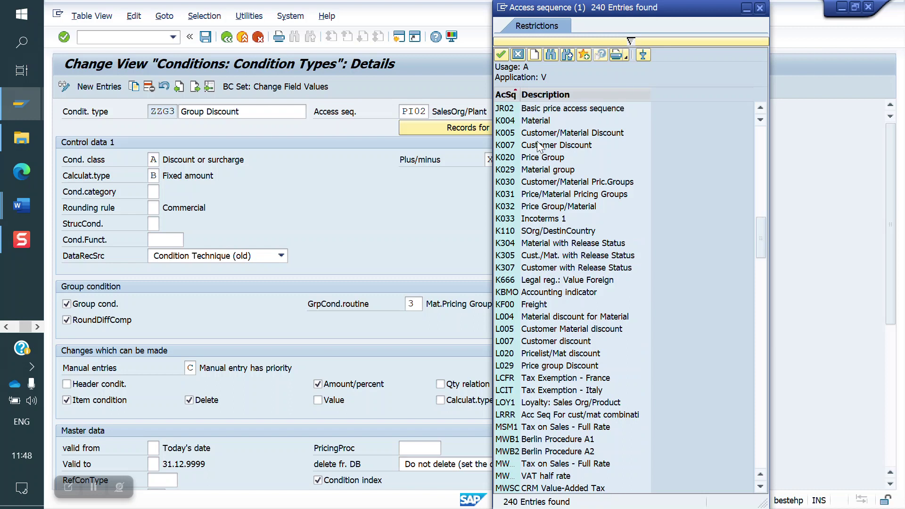
pyautogui.scroll(1, 538, 146)
pyautogui.scroll(1, 538, 146)
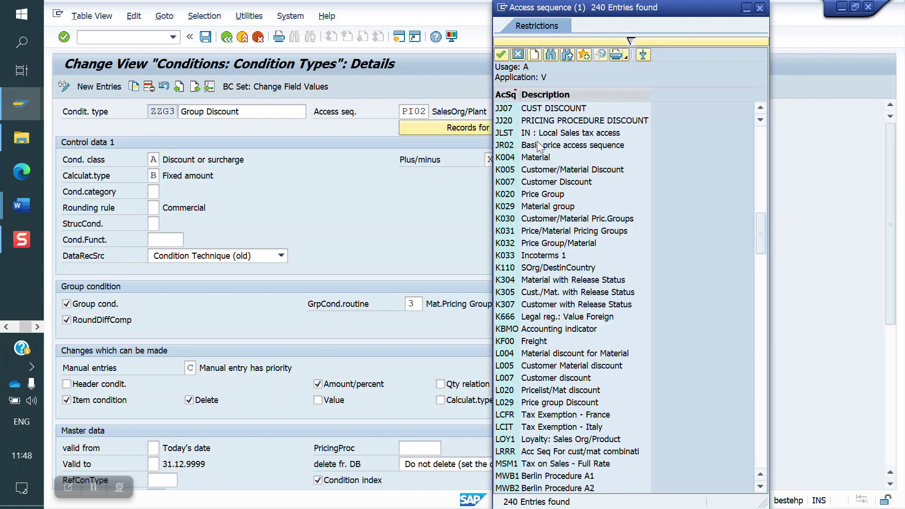
pyautogui.scroll(-2, 542, 183)
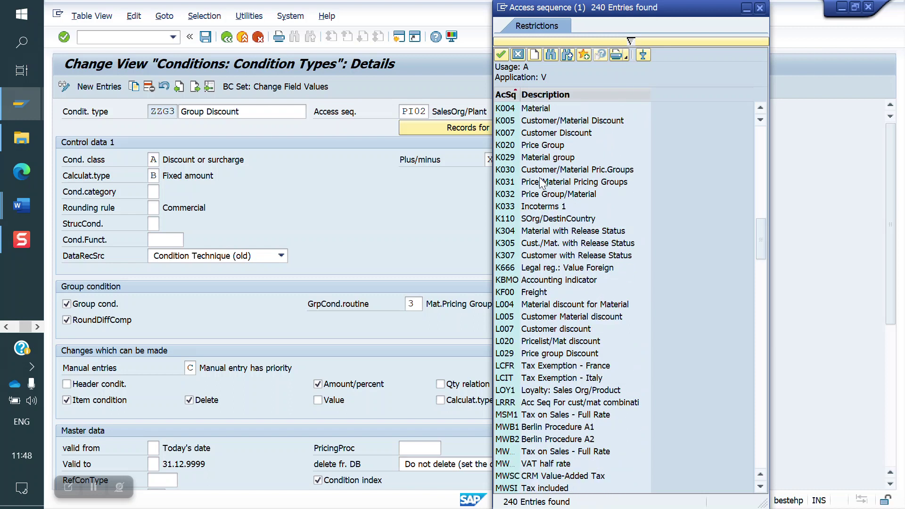
pyautogui.scroll(-1, 542, 183)
pyautogui.click(542, 183)
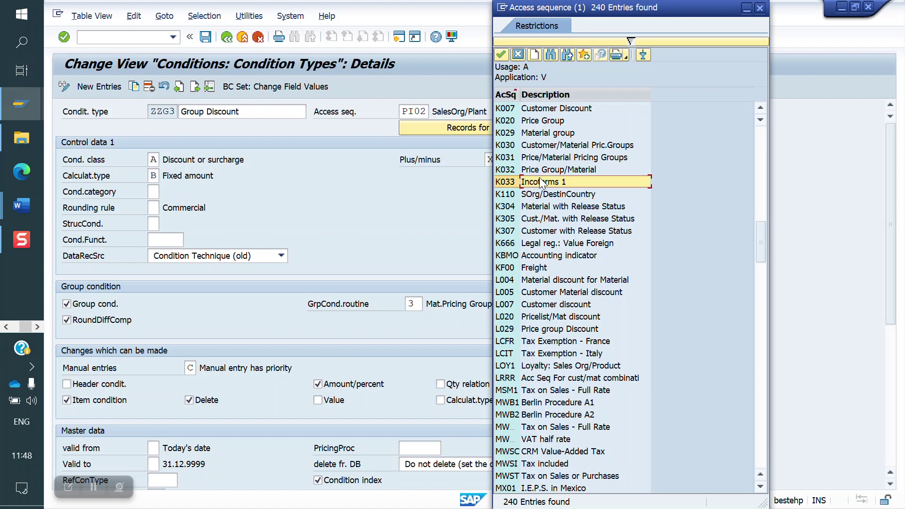
pyautogui.scroll(-2, 542, 183)
pyautogui.scroll(-2, 546, 231)
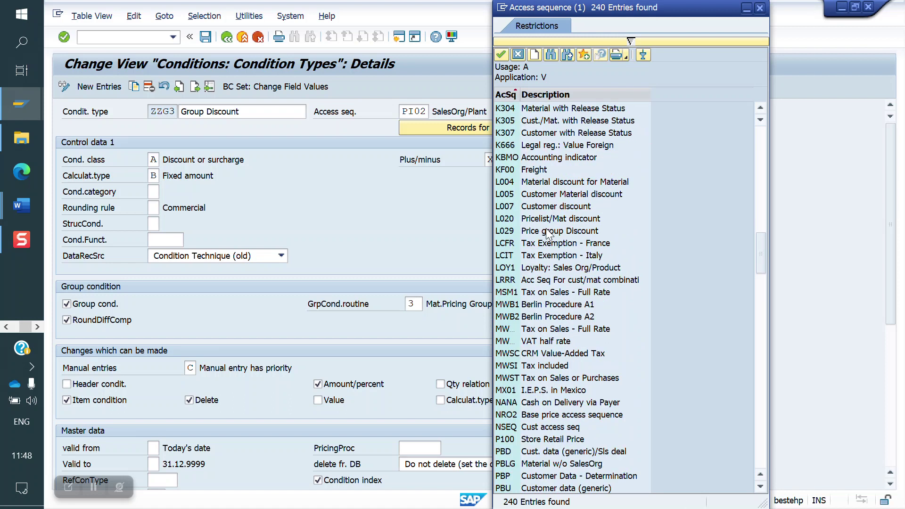
pyautogui.scroll(-2, 547, 234)
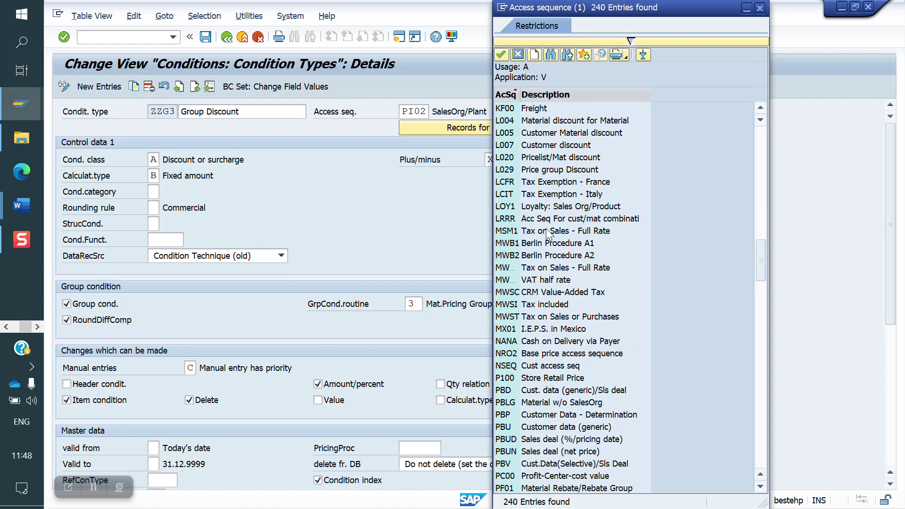
pyautogui.scroll(-1, 548, 234)
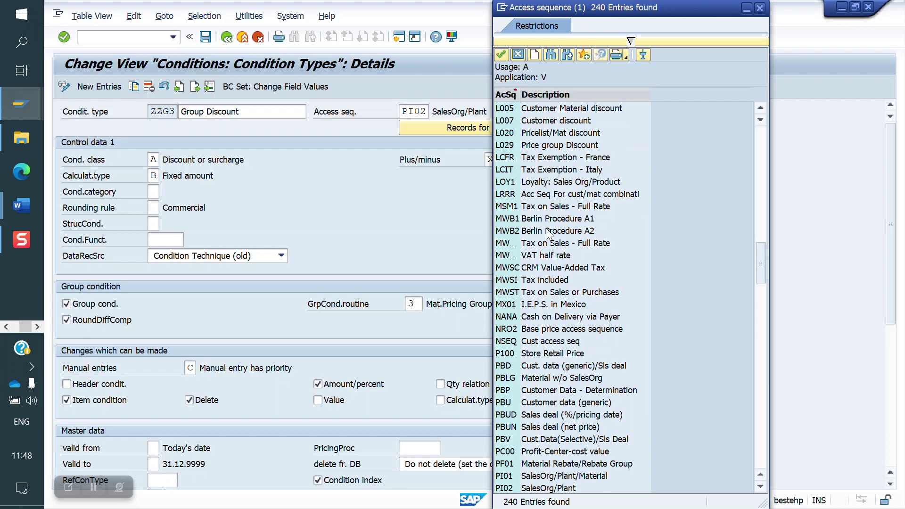
pyautogui.scroll(-4, 547, 232)
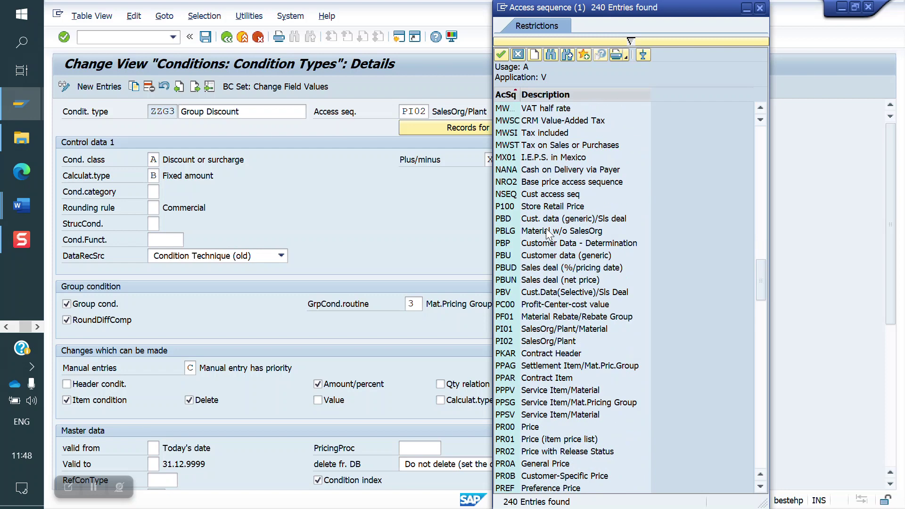
pyautogui.scroll(-3, 547, 233)
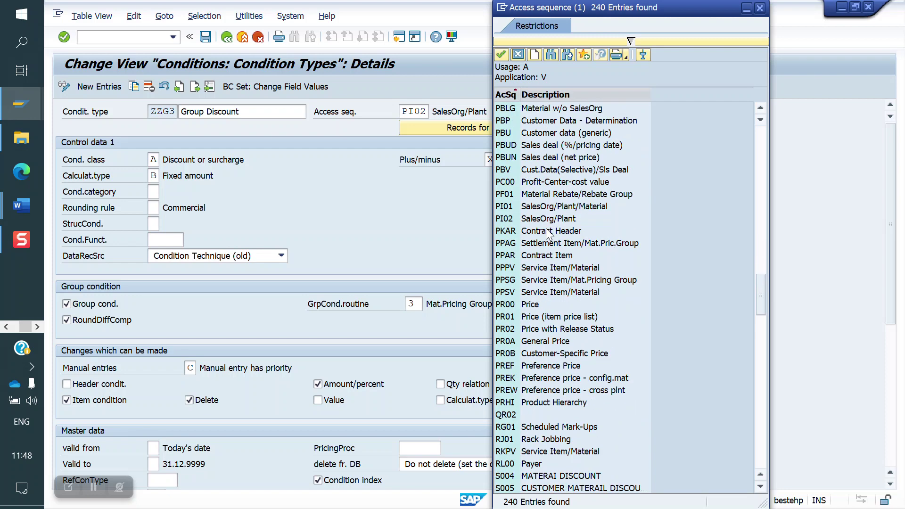
pyautogui.scroll(-5, 548, 233)
pyautogui.scroll(-3, 548, 234)
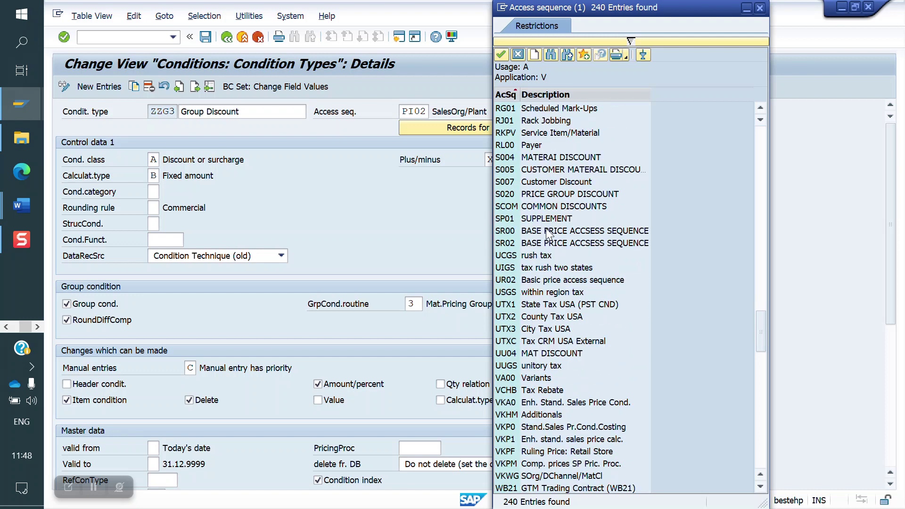
pyautogui.scroll(-4, 548, 234)
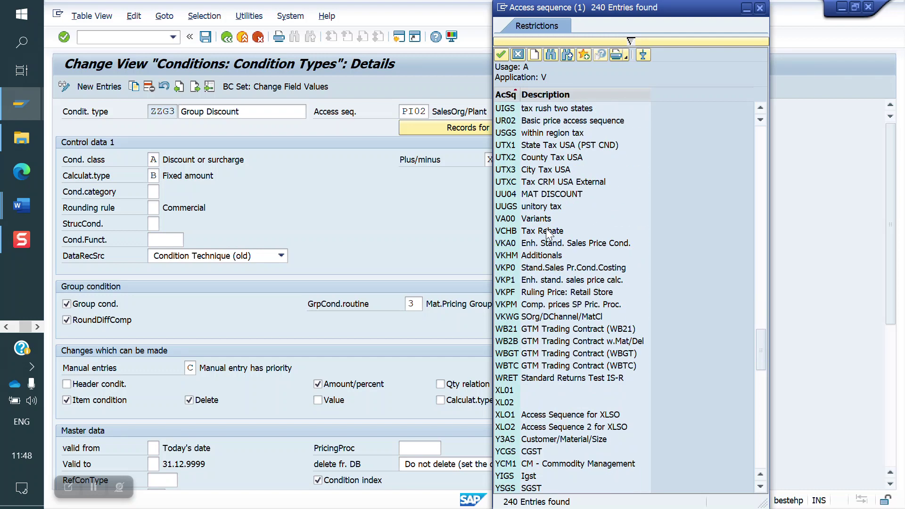
pyautogui.scroll(-3, 548, 233)
pyautogui.scroll(-4, 548, 234)
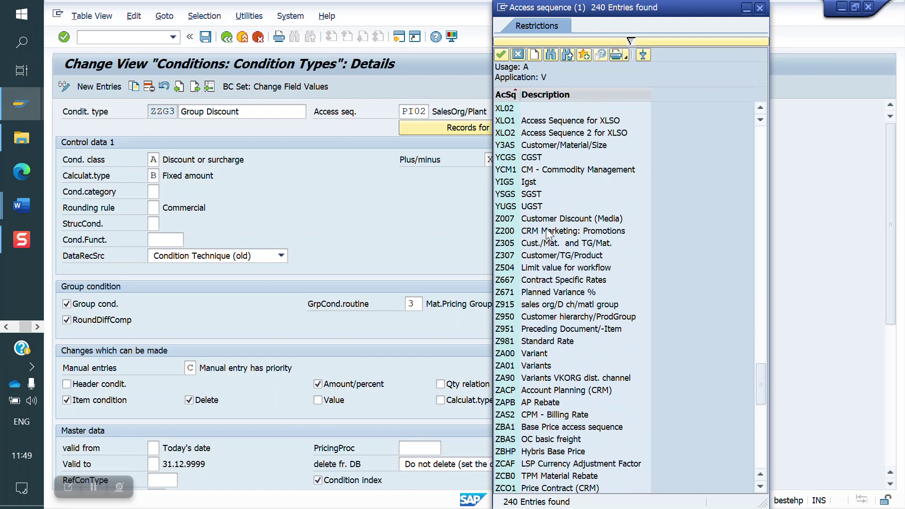
pyautogui.scroll(-7, 548, 234)
pyautogui.scroll(-7, 546, 231)
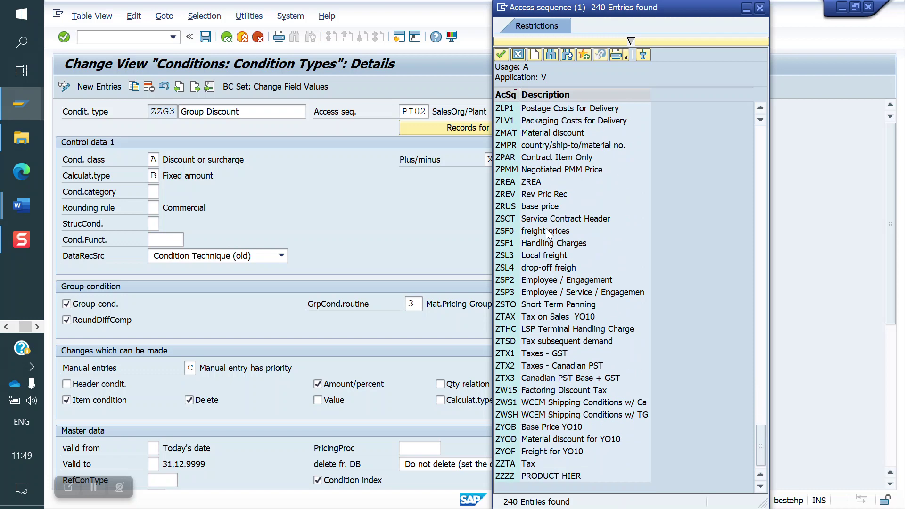
pyautogui.scroll(20, 615, 182)
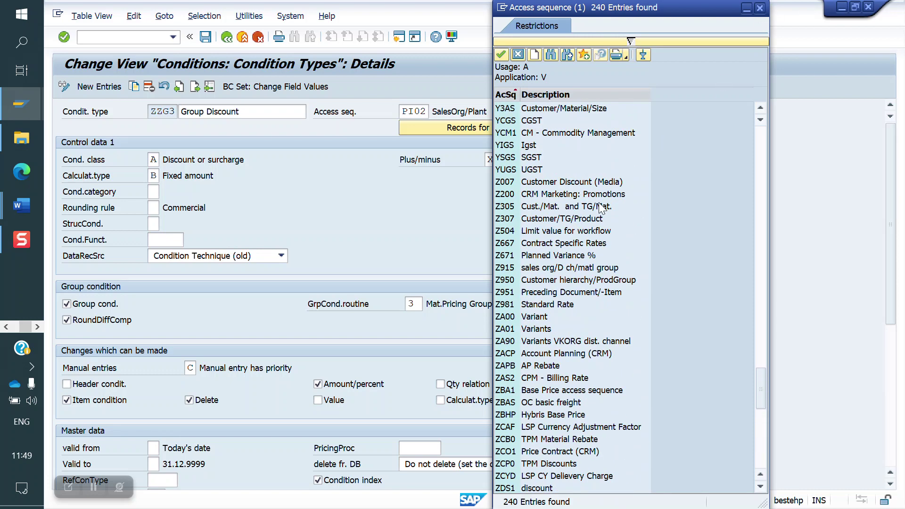
pyautogui.scroll(1, 600, 207)
pyautogui.scroll(5, 600, 208)
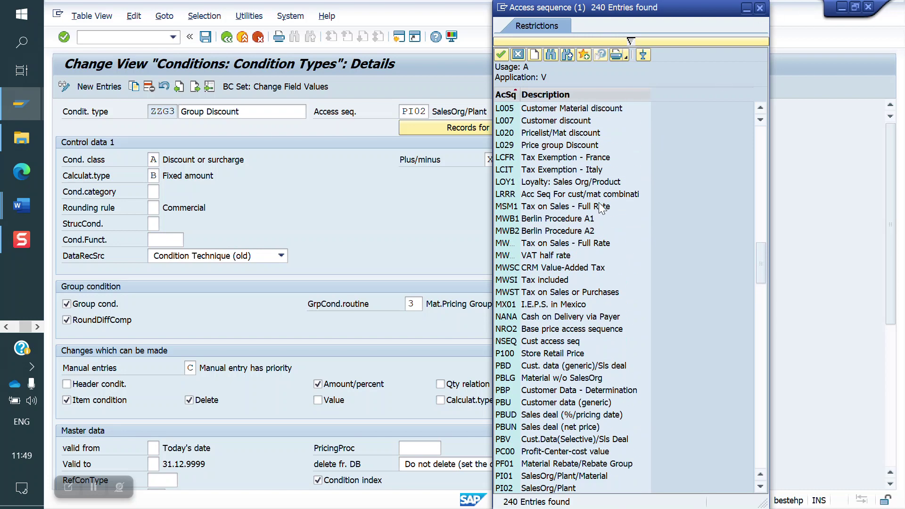
pyautogui.scroll(-4, 602, 208)
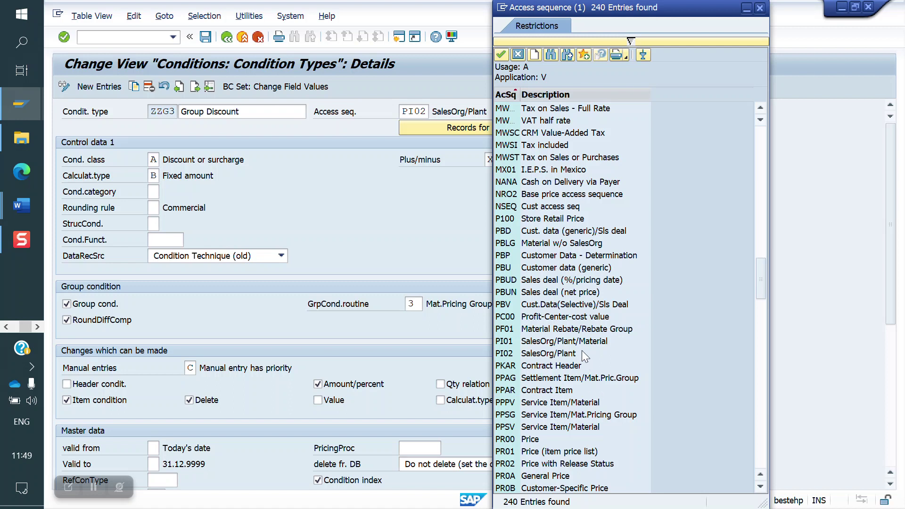
pyautogui.scroll(1, 564, 303)
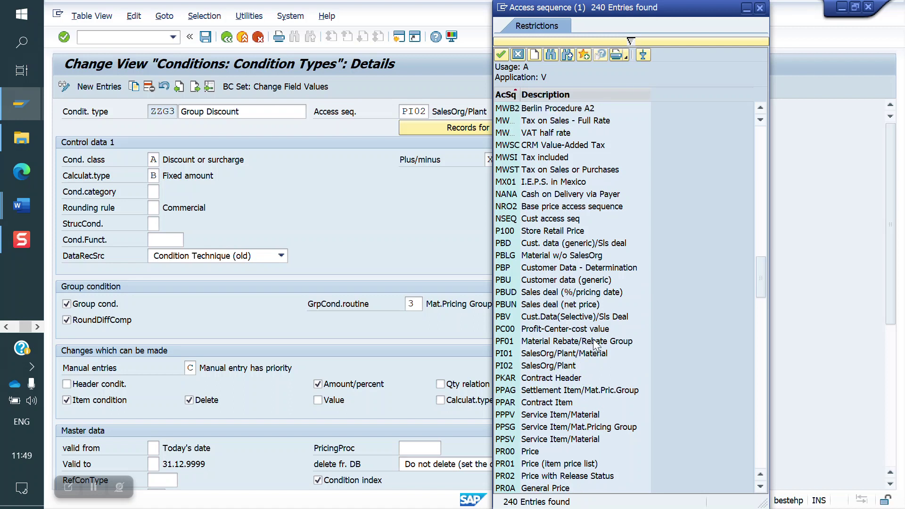
# Assign access sequence L029 (Price group Discount) to condition type ZZG3 and save the condition type.
pyautogui.scroll(8, 567, 230)
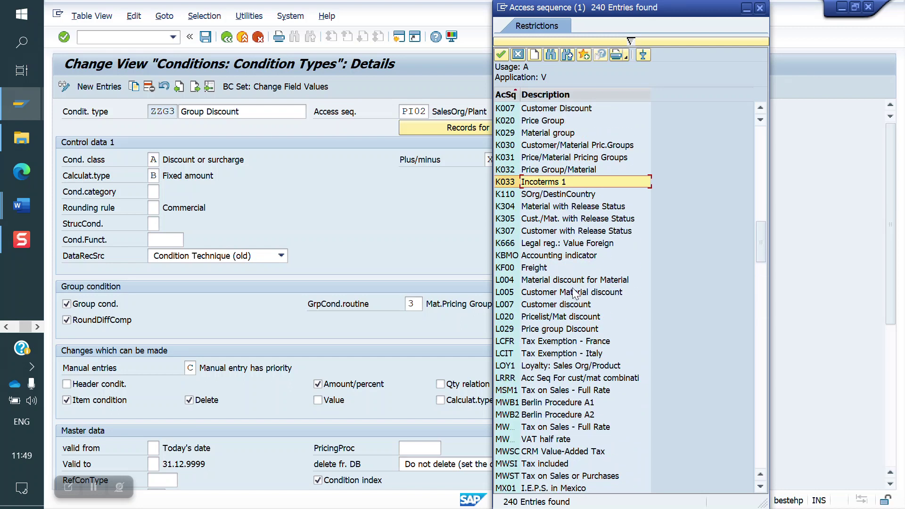
pyautogui.doubleClick(561, 329)
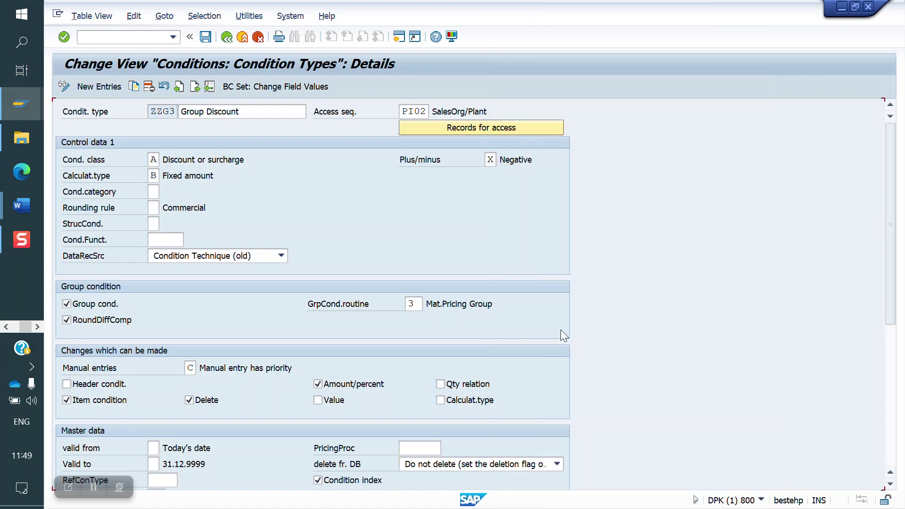
pyautogui.click(402, 112)
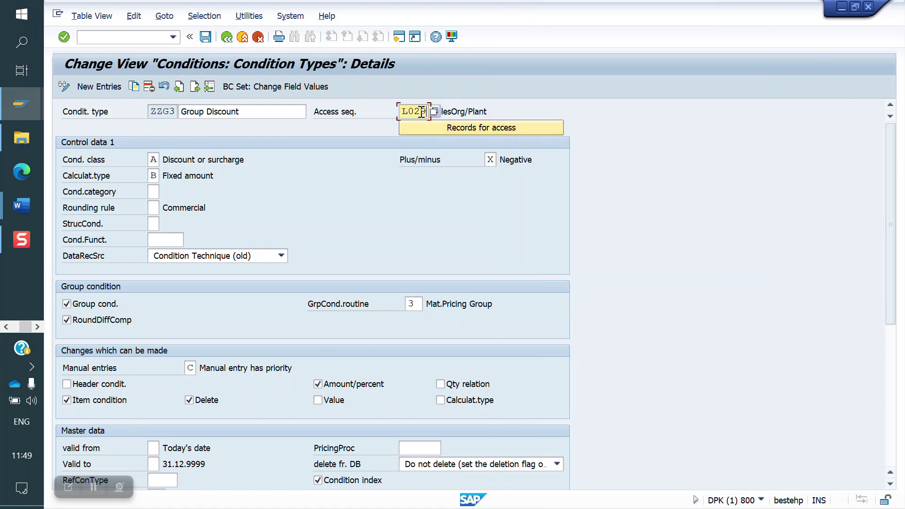
pyautogui.click(126, 36)
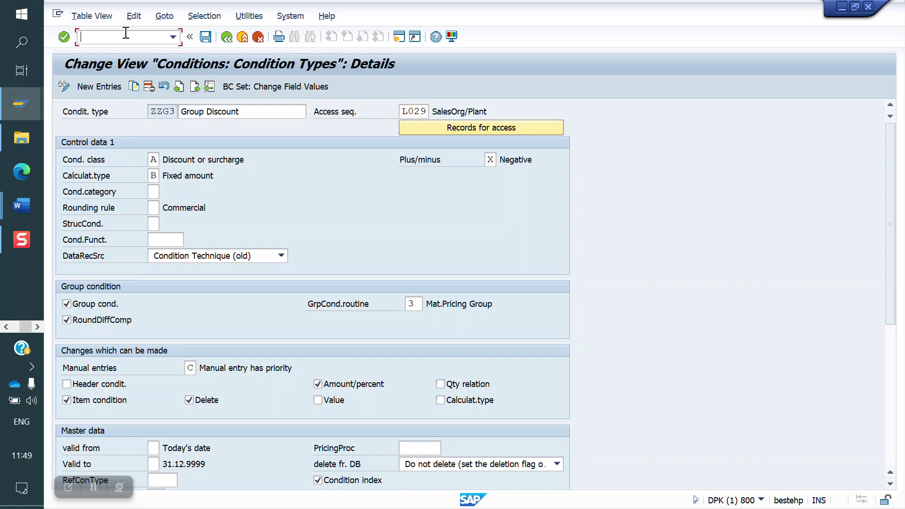
pyautogui.write('/O')
pyautogui.press('Return')
pyautogui.hotkey('ctrl', 's')
# Go to the access sequences maintenance with transaction V/07, acknowledging the information message.
pyautogui.click(134, 36)
pyautogui.write('/NV')
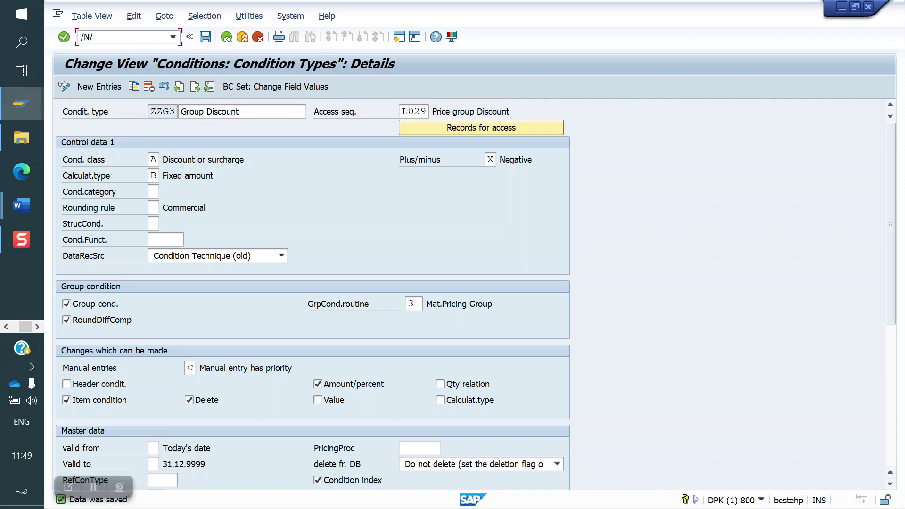
pyautogui.press('Return')
pyautogui.write('V/07')
pyautogui.press('Return')
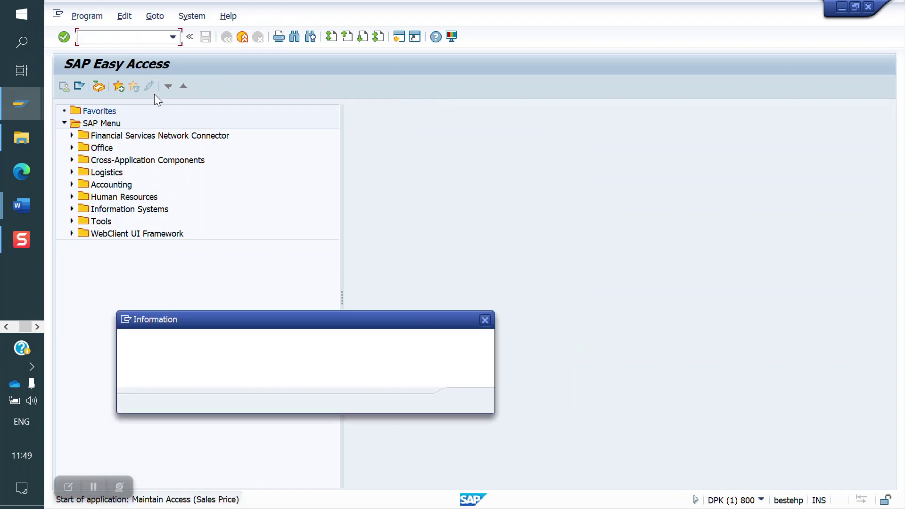
pyautogui.press('Return')
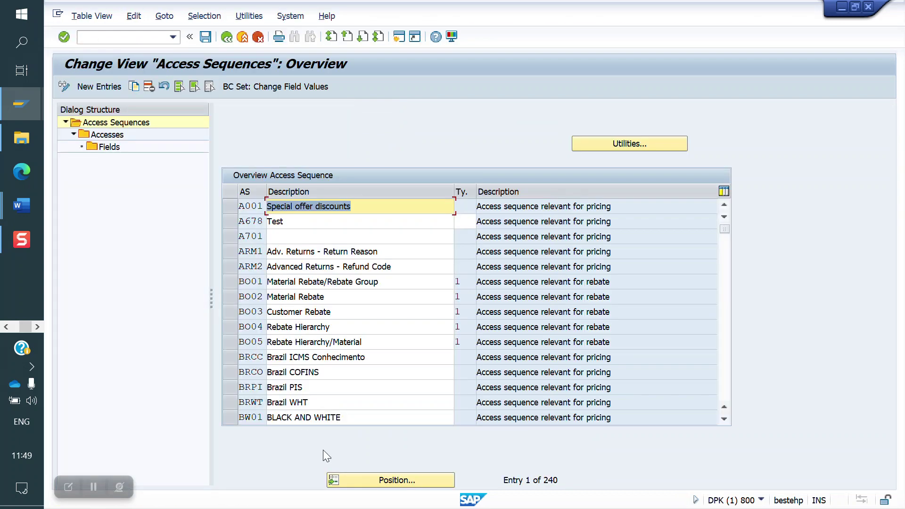
# Locate access sequence L029, examine its accesses and condition table, and return to the access sequences overview.
pyautogui.click(375, 480)
pyautogui.write('L029')
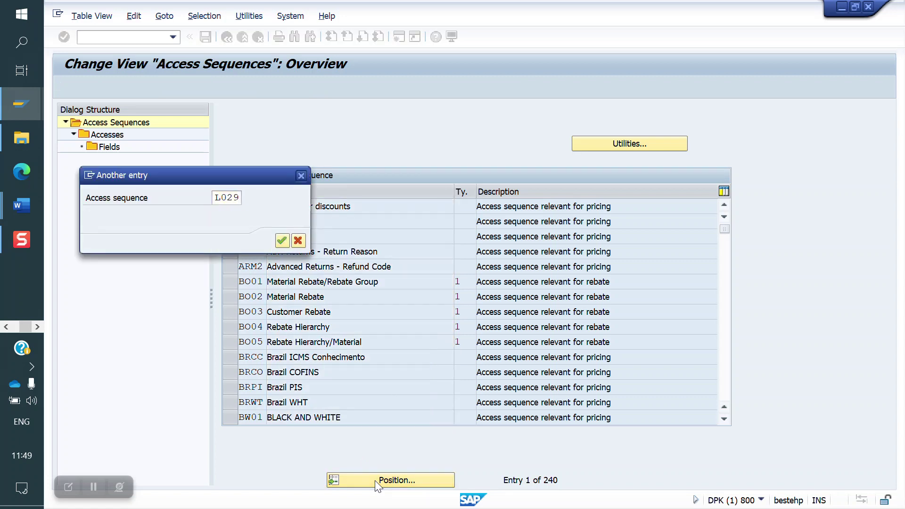
pyautogui.press('Return')
pyautogui.click(230, 204)
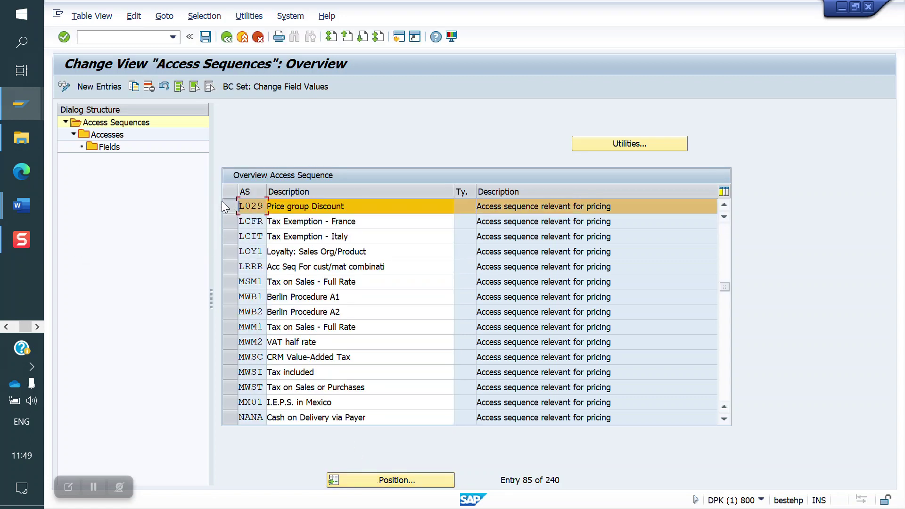
pyautogui.click(113, 140)
pyautogui.doubleClick(109, 135)
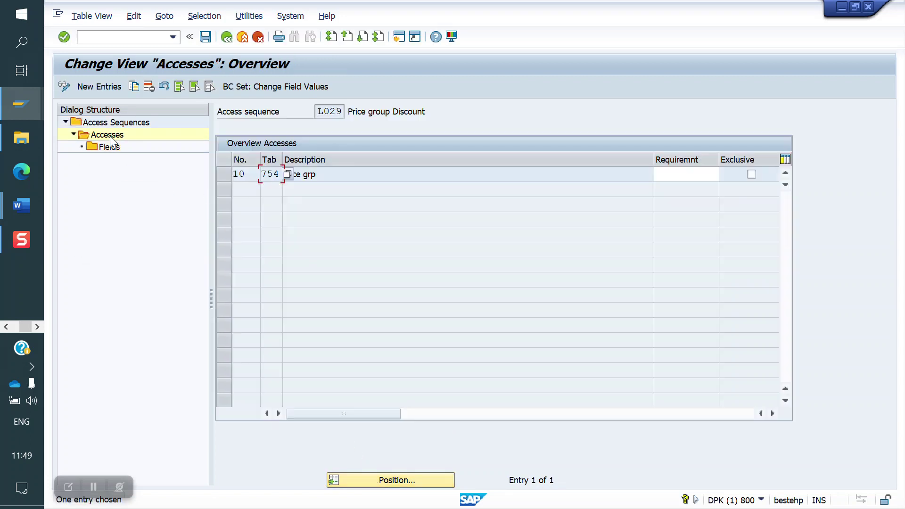
pyautogui.click(328, 177)
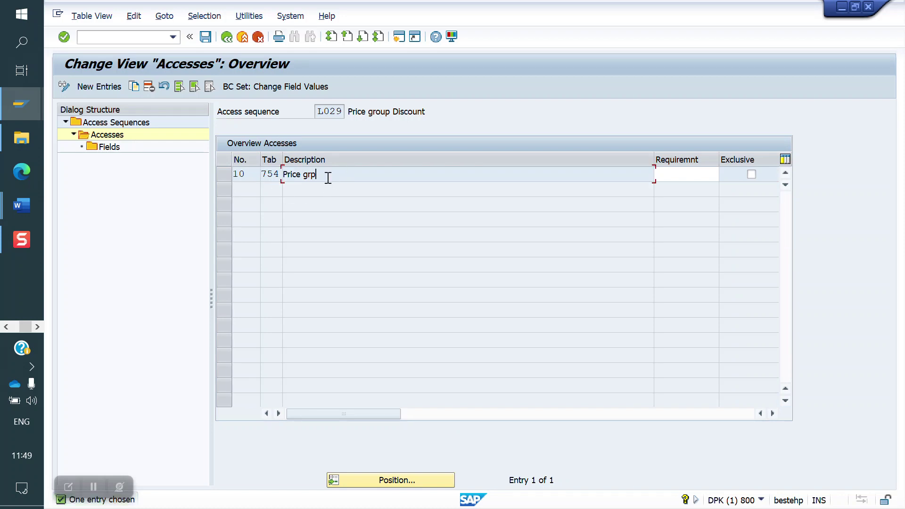
pyautogui.click(226, 37)
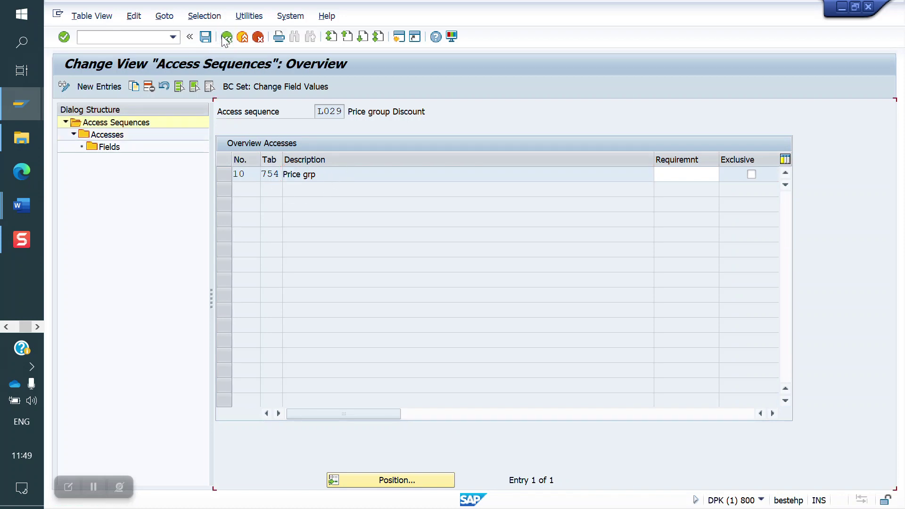
# Locate access sequence PPAG (Settlement Item/Mat.Pric.Group) in the overview and examine its accesses.
pyautogui.scroll(-2, 297, 302)
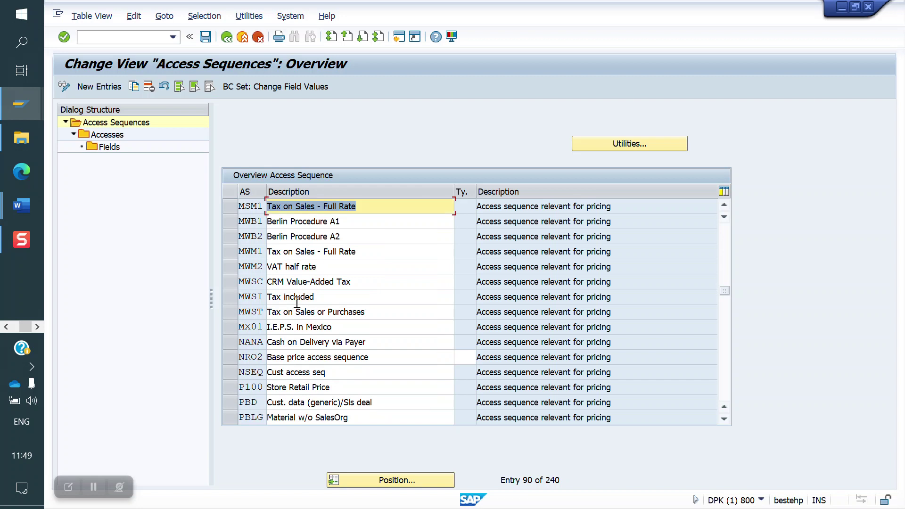
pyautogui.scroll(-4, 297, 303)
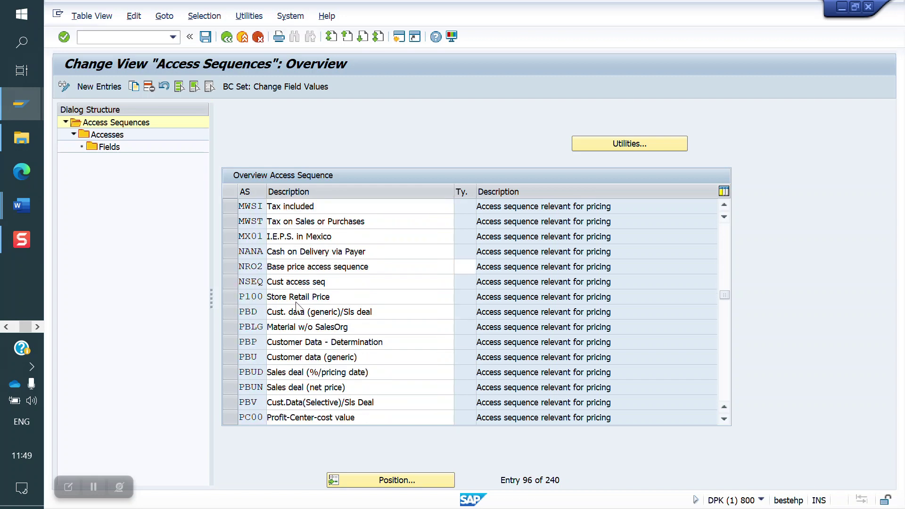
pyautogui.scroll(-1, 297, 302)
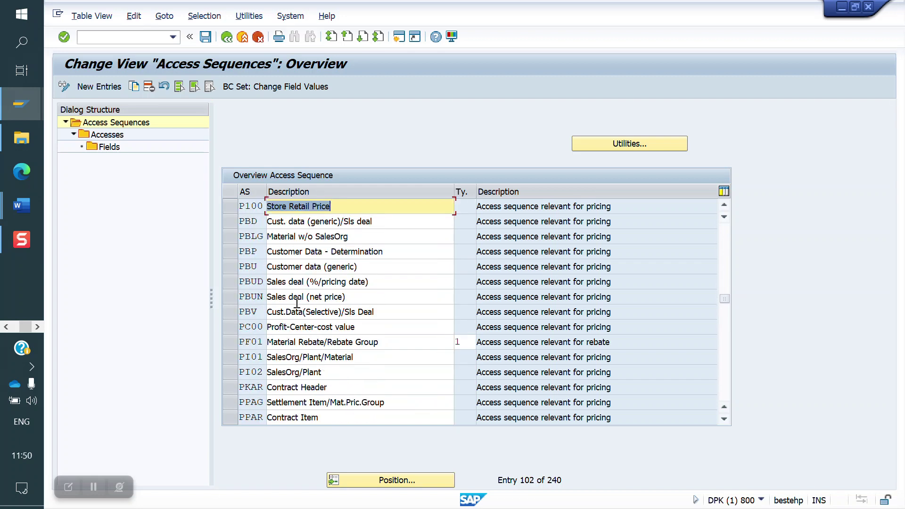
pyautogui.click(231, 400)
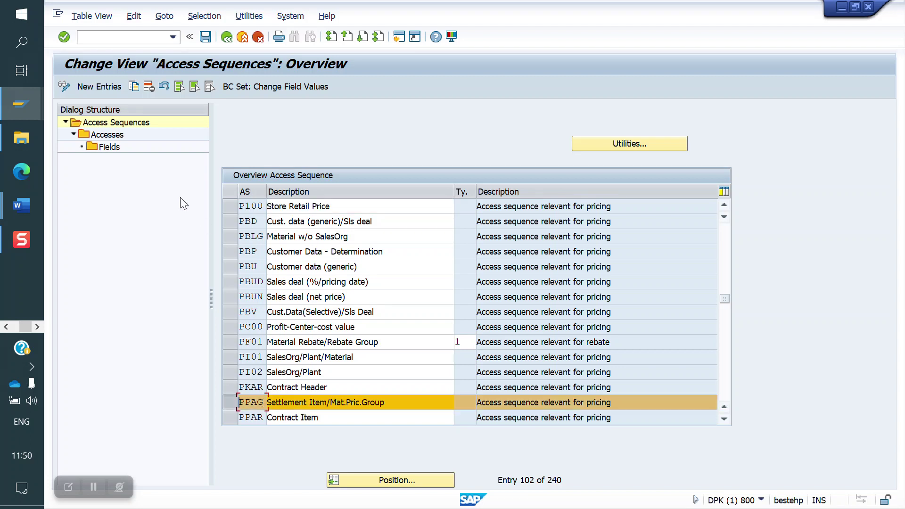
pyautogui.doubleClick(116, 138)
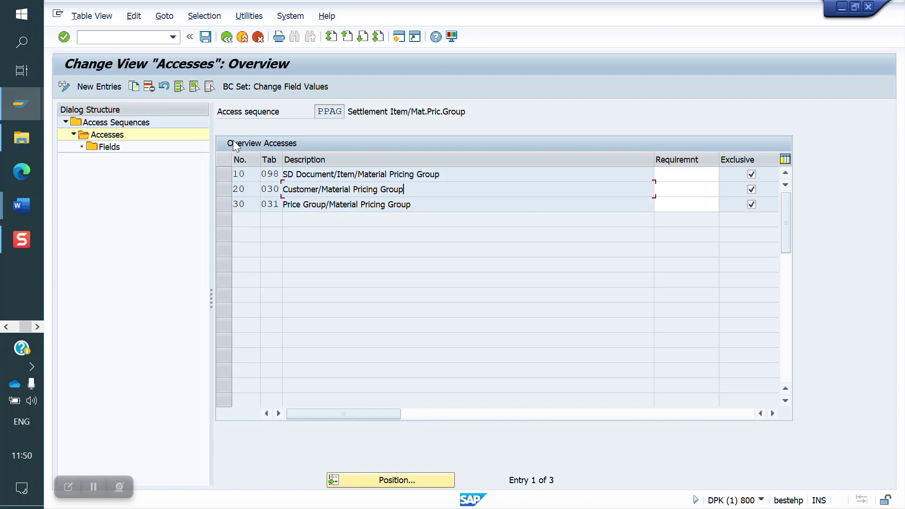
# Go to condition table creation with transaction V/03 and proceed to the field overview without a reference table.
pyautogui.click(136, 38)
pyautogui.write('/NV/03')
pyautogui.press('Return')
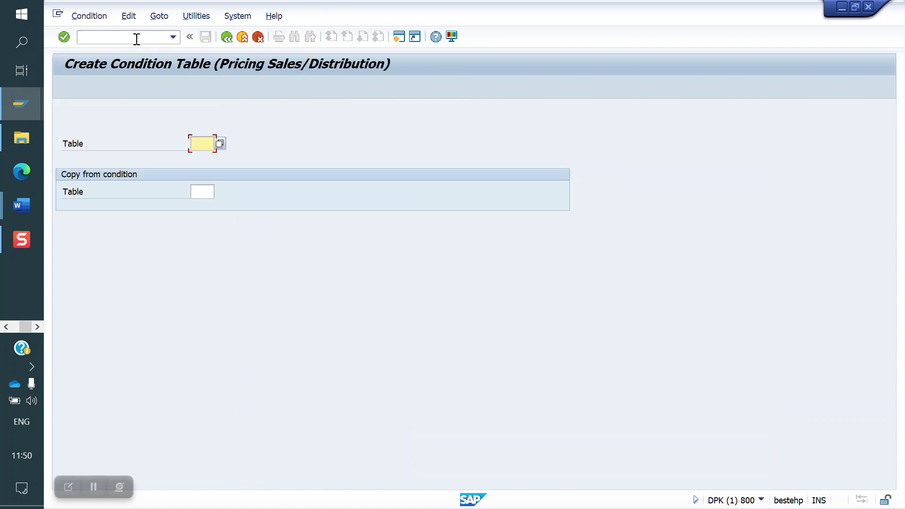
pyautogui.press('Return')
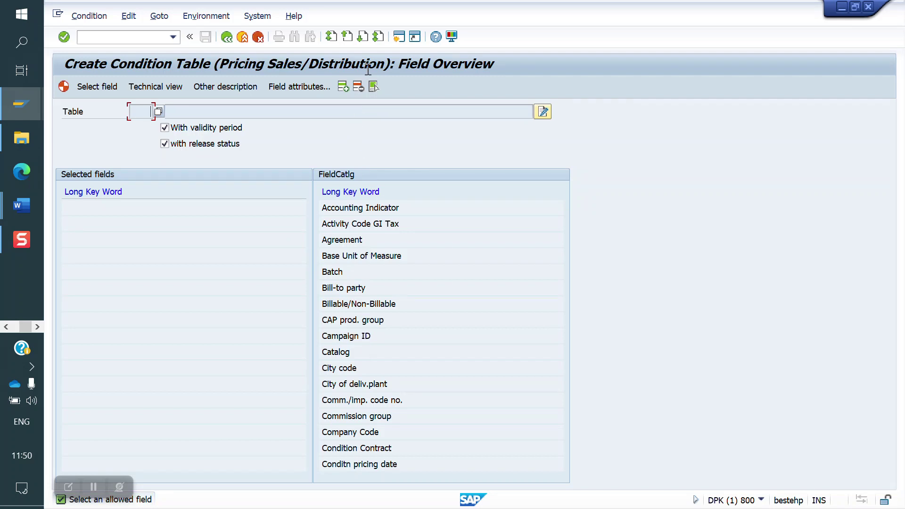
# Find Material pricing grp in the field catalog and add it to the new condition table's selected fields.
pyautogui.click(363, 41)
pyautogui.click(363, 41)
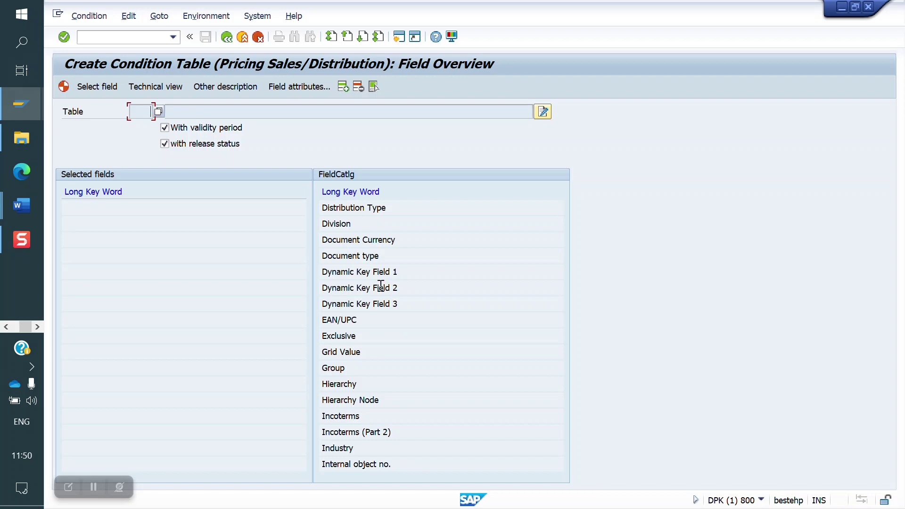
pyautogui.click(346, 39)
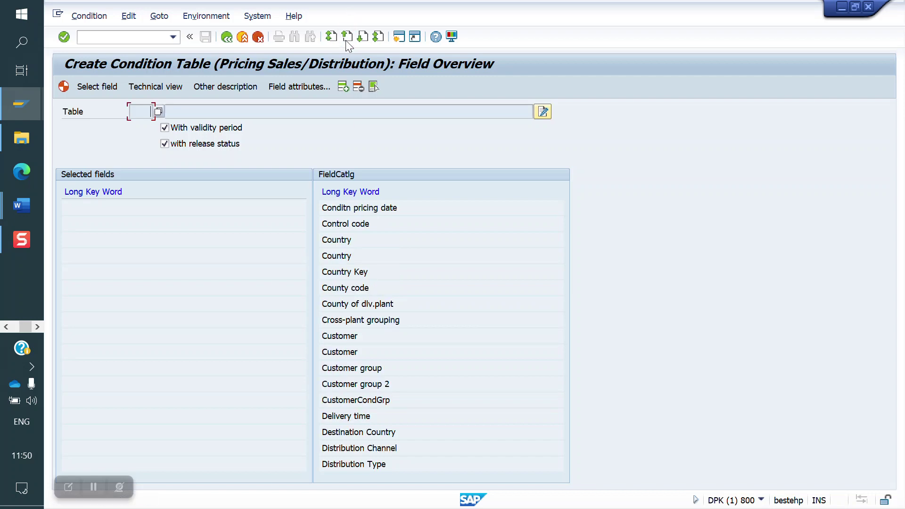
pyautogui.click(363, 39)
pyautogui.click(363, 38)
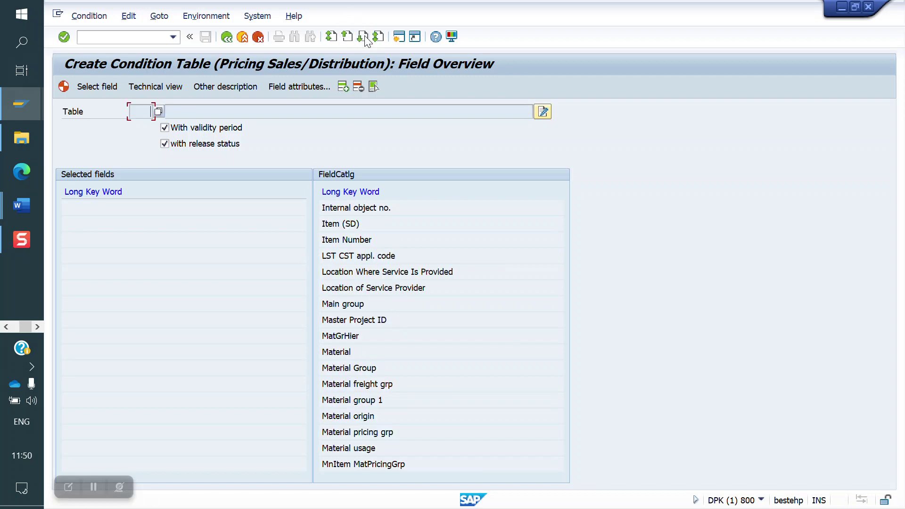
pyautogui.doubleClick(380, 433)
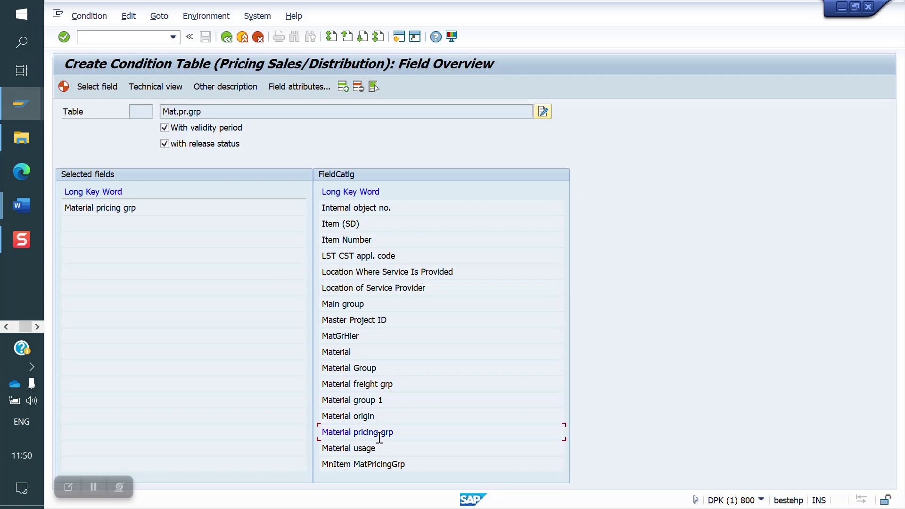
# Add Sales Organization from the field catalog to the condition table's selected fields.
pyautogui.click(363, 37)
pyautogui.click(362, 38)
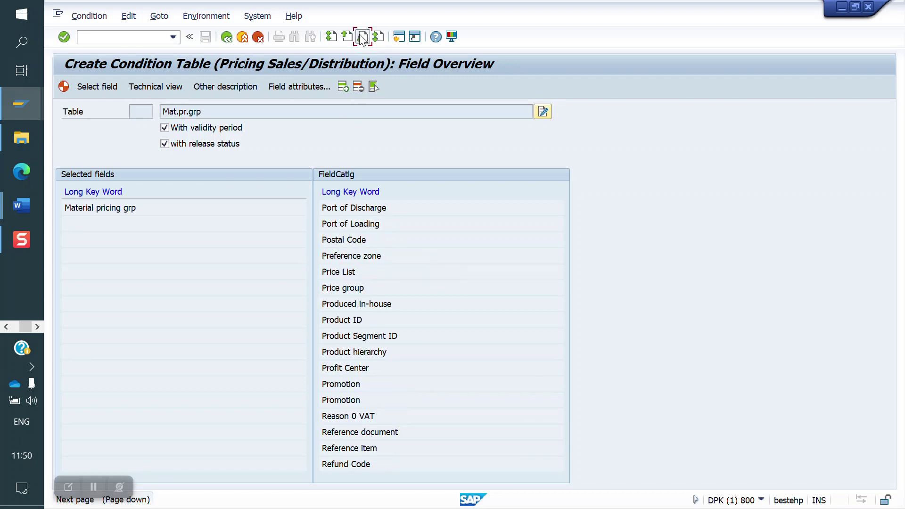
pyautogui.click(362, 38)
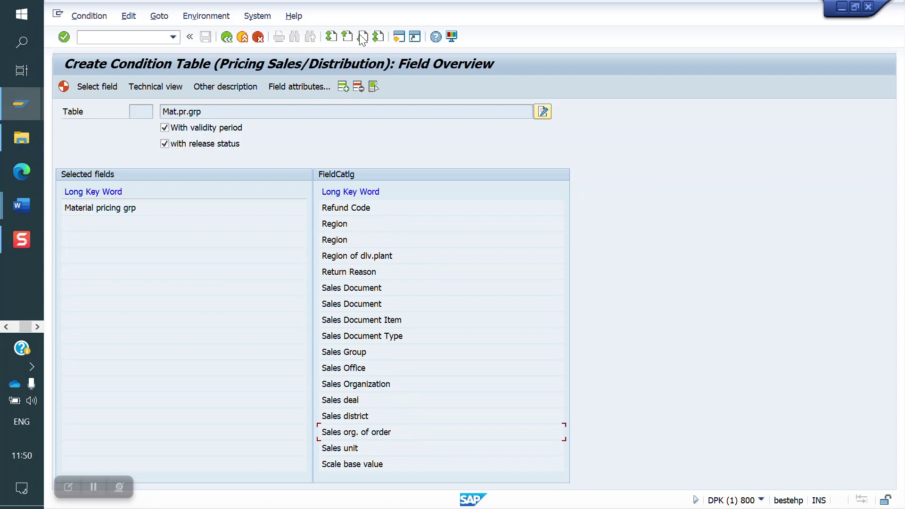
pyautogui.doubleClick(380, 384)
# Generate the condition table and store it as a local object.
pyautogui.click(67, 85)
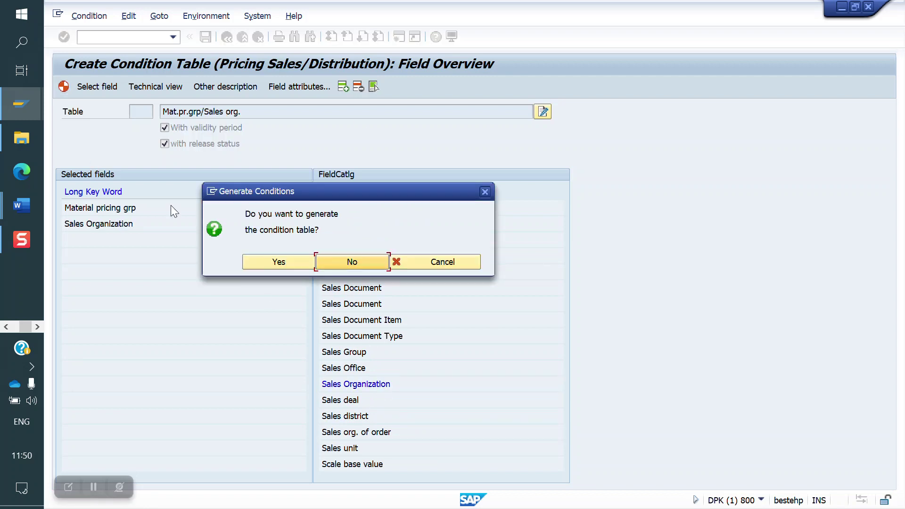
pyautogui.click(257, 258)
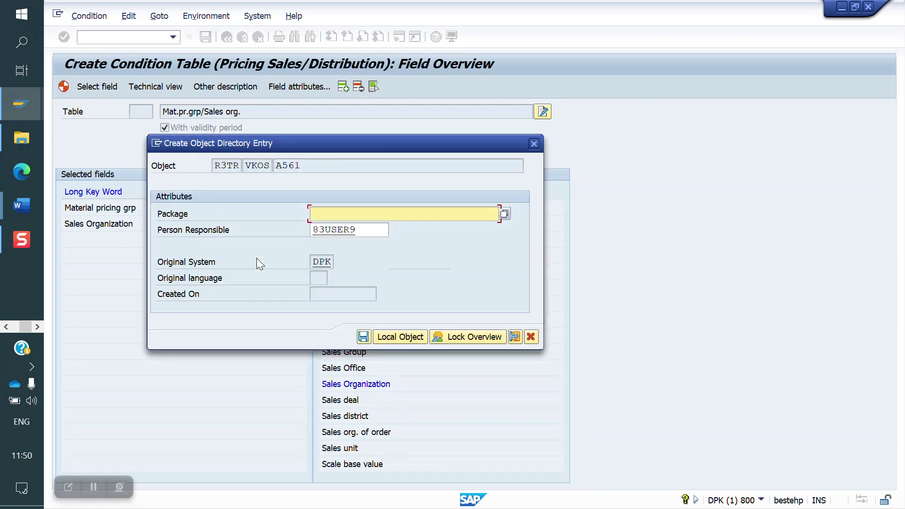
pyautogui.click(400, 337)
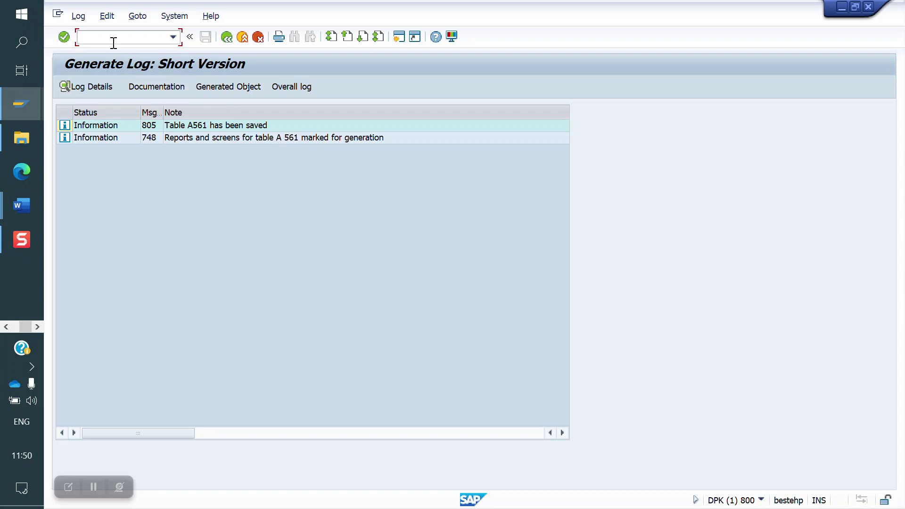
# Go to access sequence maintenance with transaction V/07 and acknowledge the cross-client message.
pyautogui.write('/NV/07')
pyautogui.press('Return')
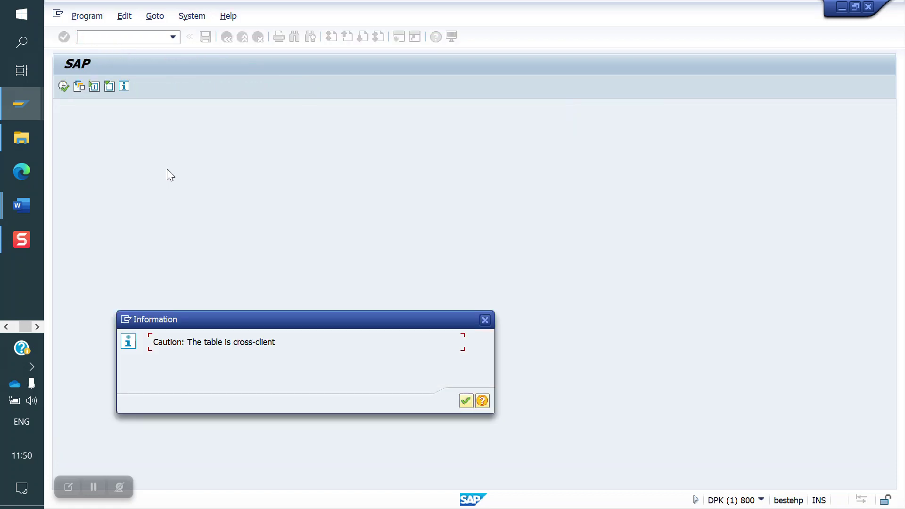
pyautogui.press('Return')
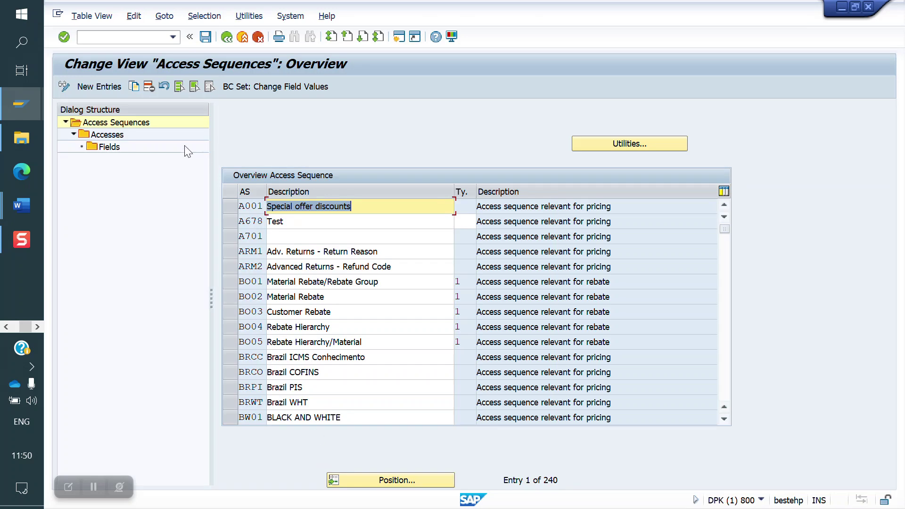
# Create a new access sequence ZZG3 with the description "Access seqence for YU10".
pyautogui.click(103, 87)
pyautogui.write('ZZG3')
pyautogui.click(276, 216)
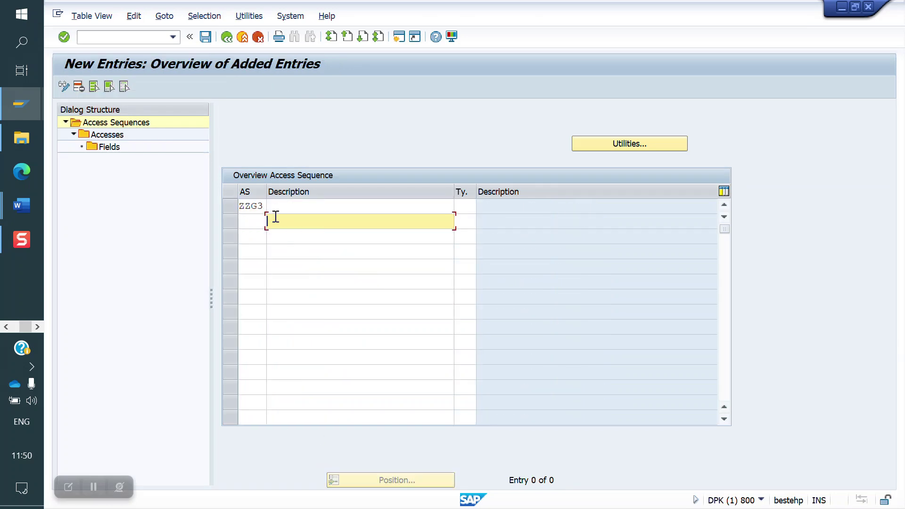
pyautogui.click(293, 206)
pyautogui.press('Down')
pyautogui.press('Return')
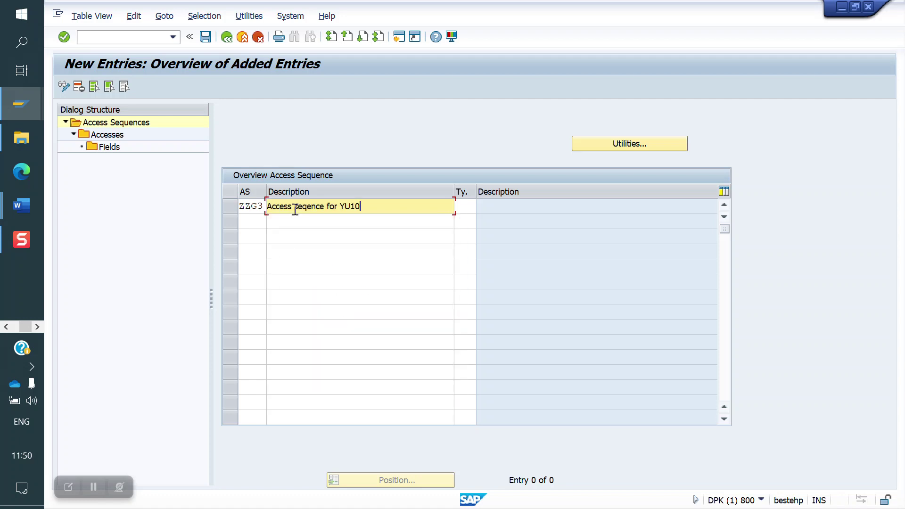
pyautogui.press('Return')
# Add access number 10 with condition table 561 to access sequence ZZG3.
pyautogui.click(236, 205)
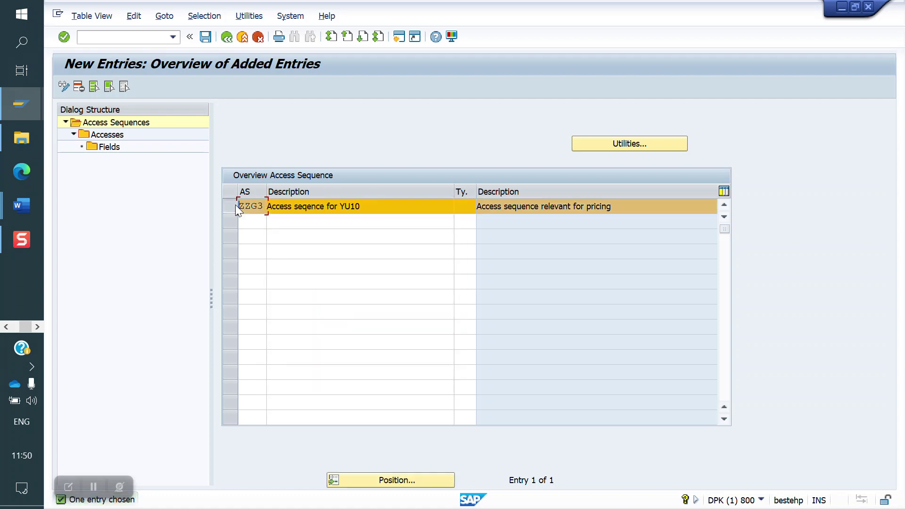
pyautogui.doubleClick(108, 135)
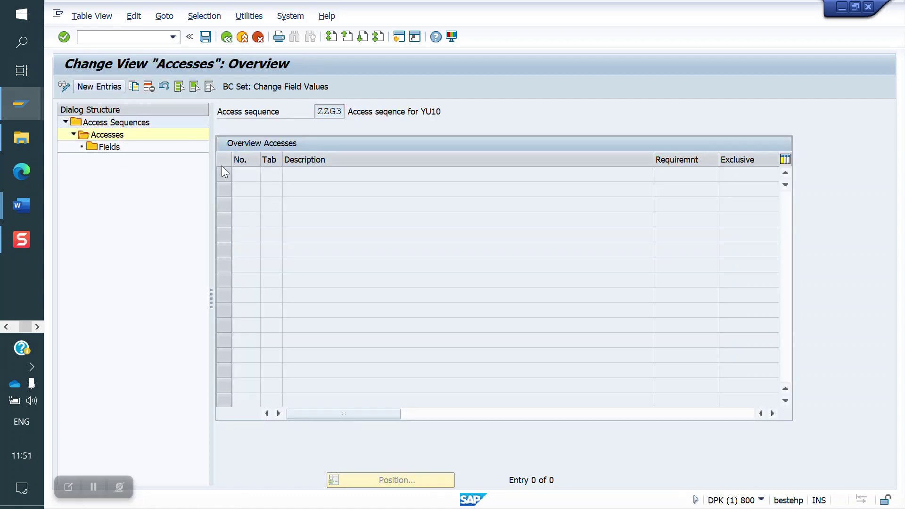
pyautogui.press('F5')
pyautogui.click(240, 184)
pyautogui.press('Tab')
pyautogui.write('561')
pyautogui.press('Return')
pyautogui.press('Return')
pyautogui.click(238, 174)
# Open the field assignment for access 10 of access sequence ZZG3, passing the warning about the missing assignment.
pyautogui.click(224, 174)
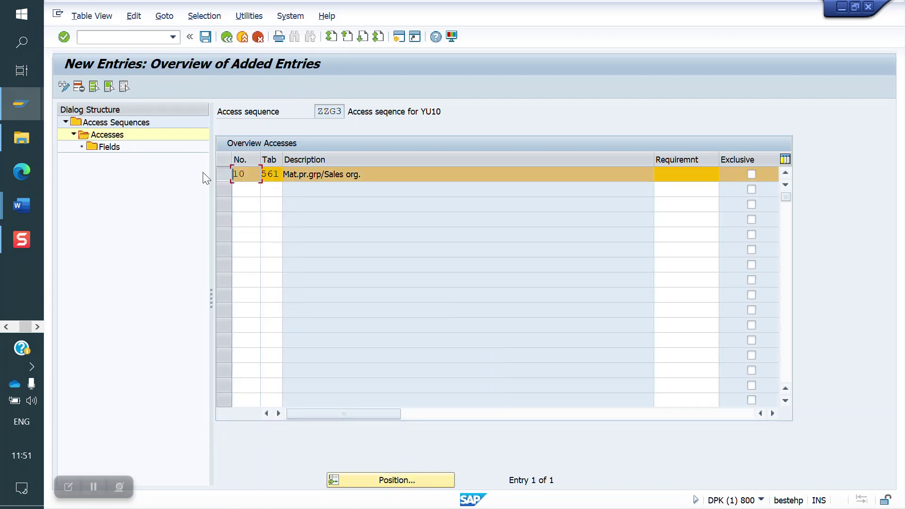
pyautogui.doubleClick(109, 150)
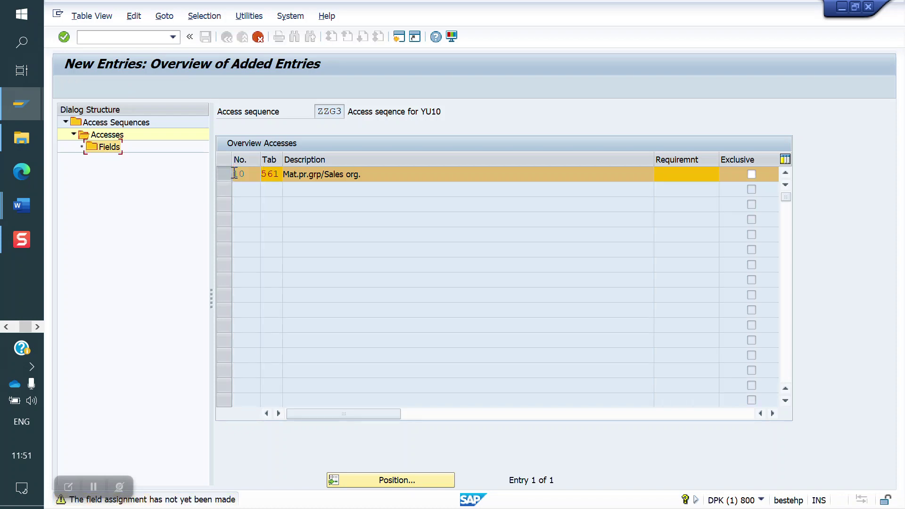
pyautogui.doubleClick(115, 150)
pyautogui.doubleClick(123, 145)
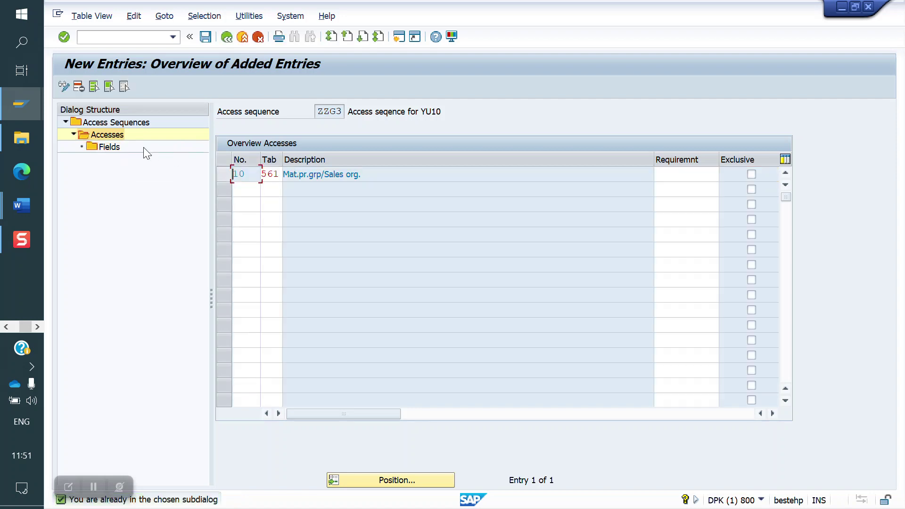
pyautogui.click(224, 173)
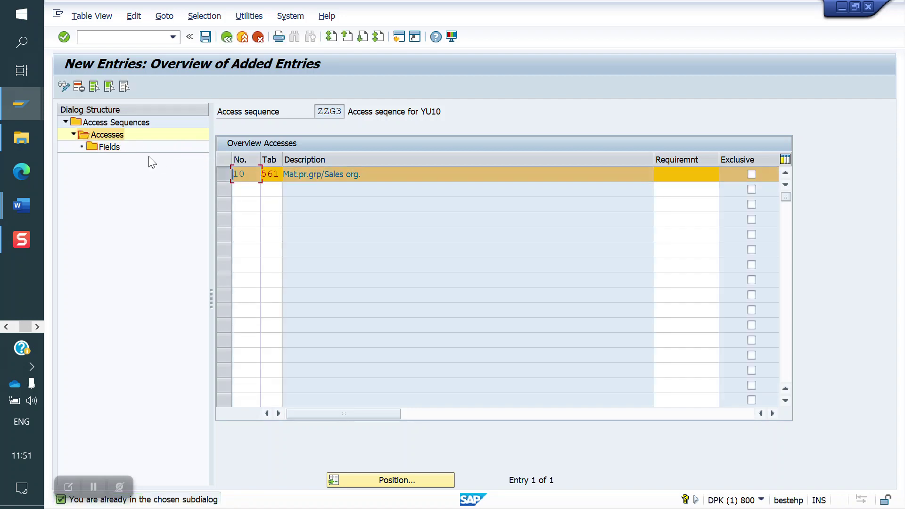
pyautogui.doubleClick(109, 147)
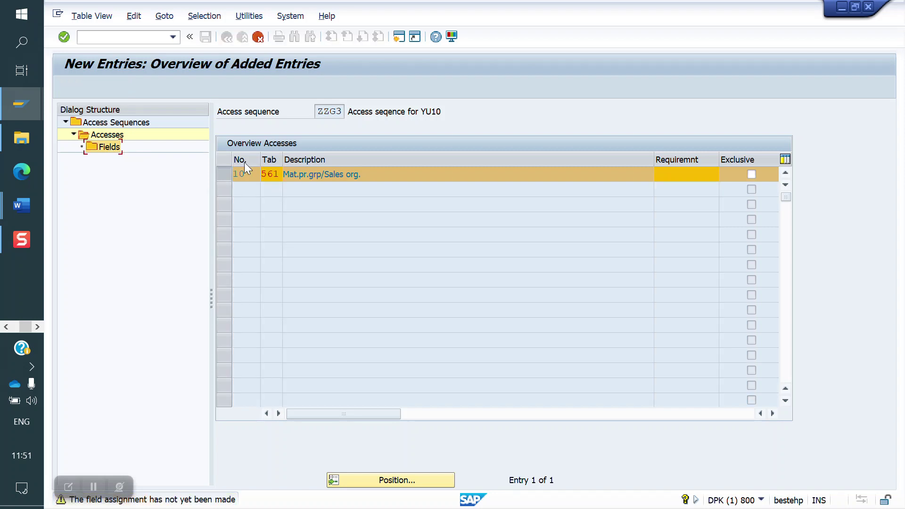
pyautogui.click(230, 174)
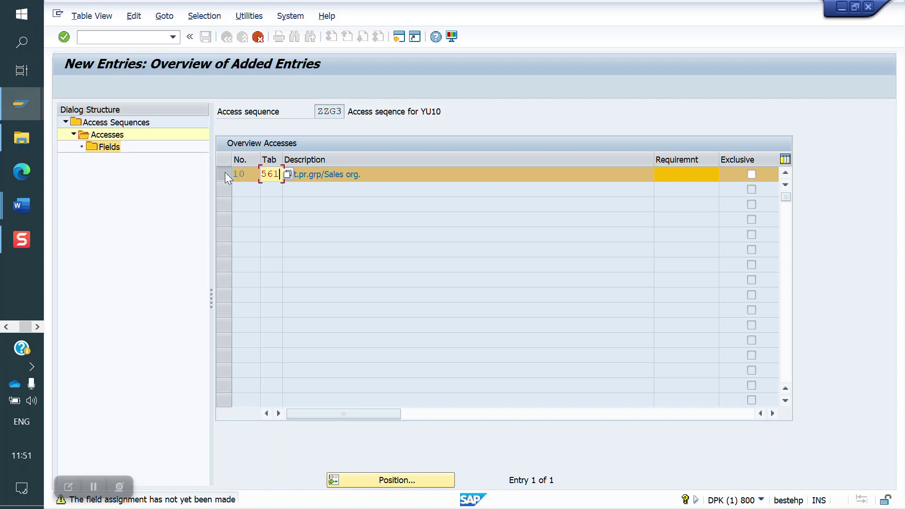
pyautogui.click(273, 206)
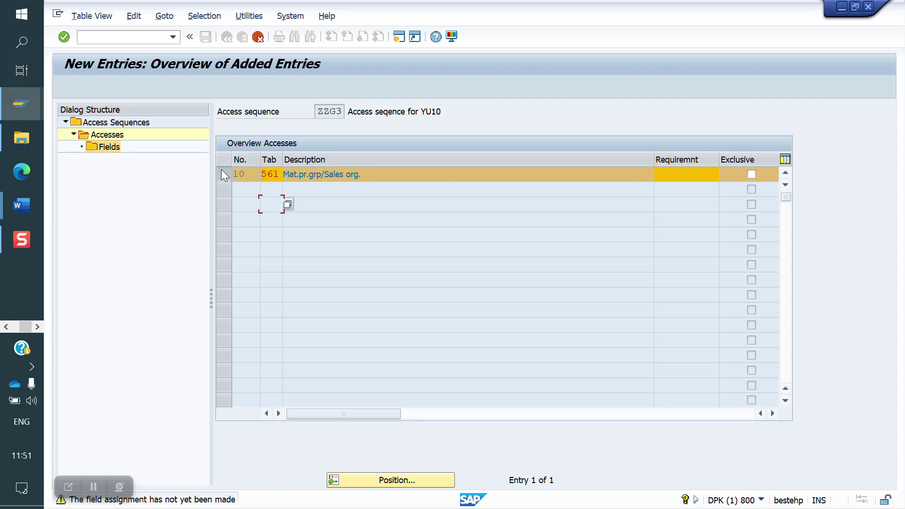
pyautogui.doubleClick(111, 148)
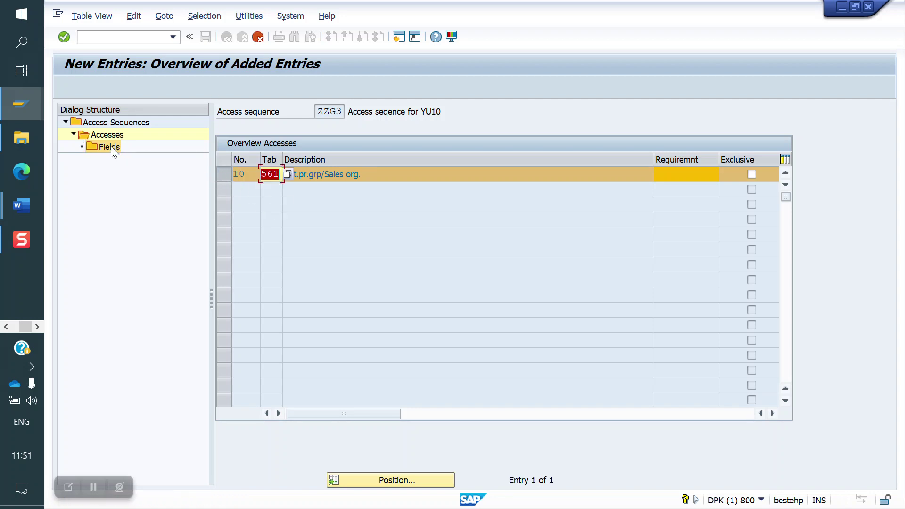
pyautogui.doubleClick(111, 149)
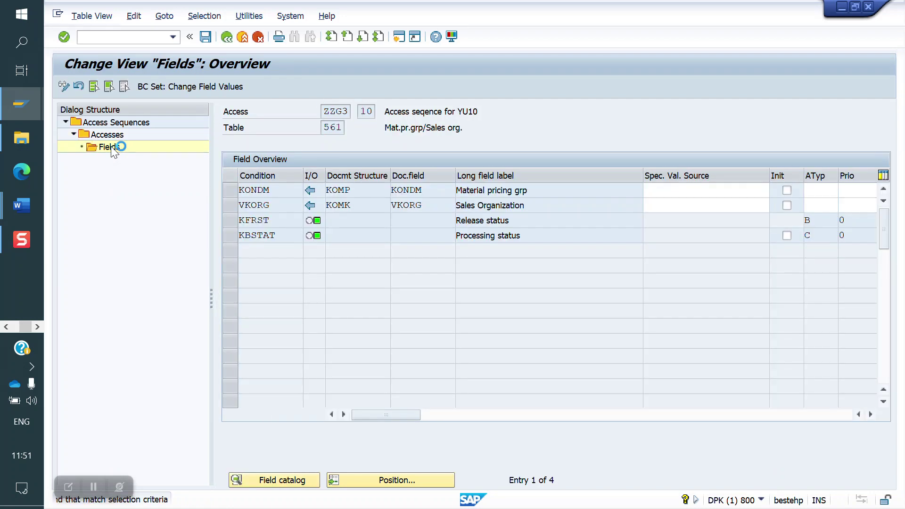
pyautogui.press('shift')
pyautogui.press('shift')
pyautogui.press('shift')
pyautogui.press('shift')
pyautogui.press('shift')
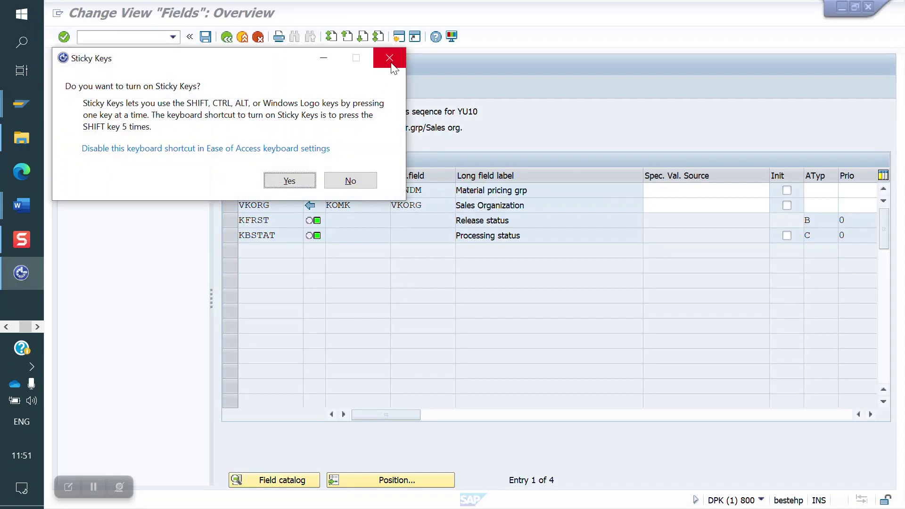
pyautogui.click(391, 63)
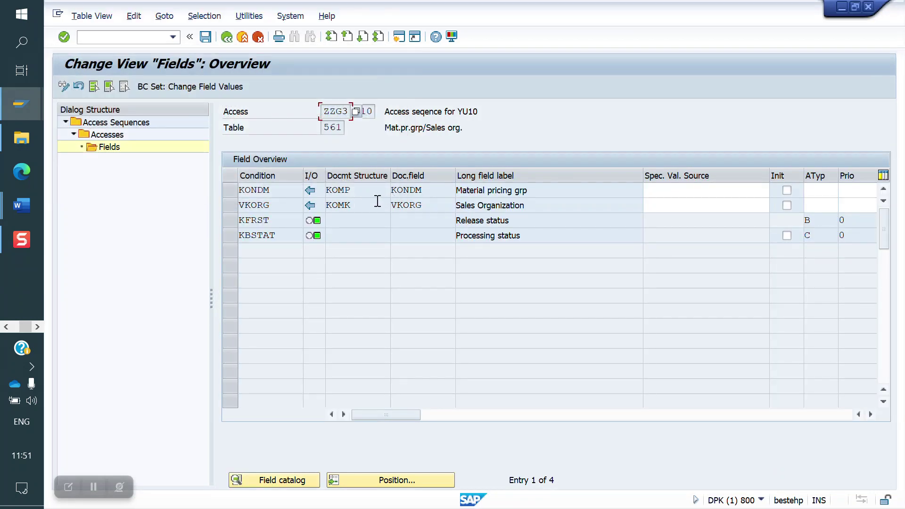
# Save access sequence ZZG3 with its field assignment and return to its accesses overview.
pyautogui.click(205, 41)
pyautogui.click(340, 241)
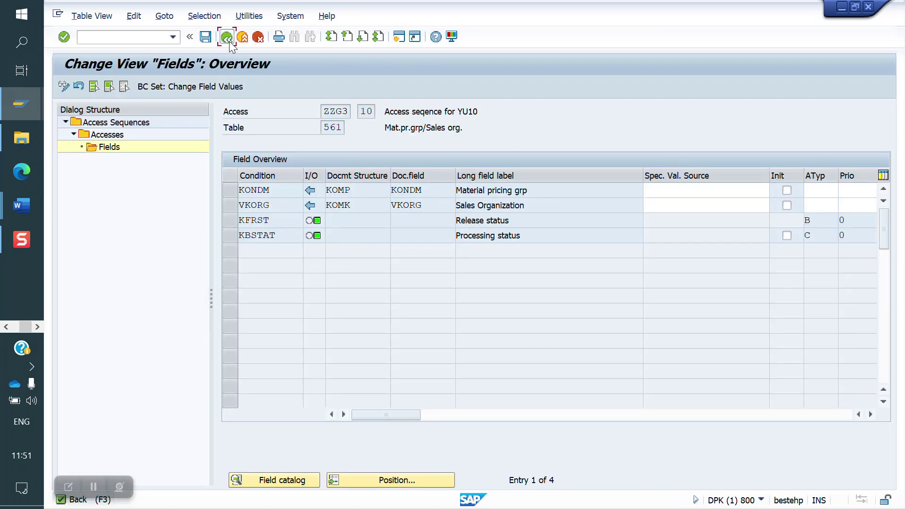
pyautogui.click(228, 39)
pyautogui.click(278, 174)
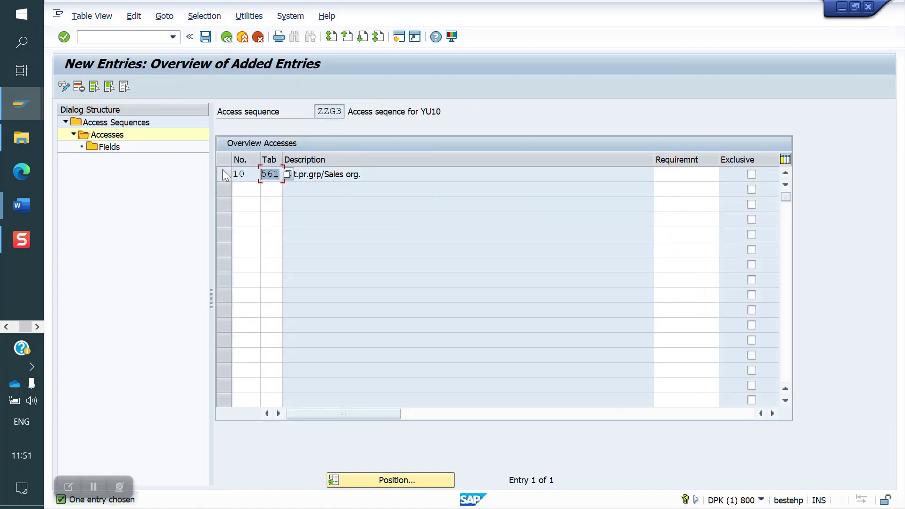
# Save the access sequence entries and open the details of condition type ZZG3 in transaction V/06.
pyautogui.click(206, 36)
pyautogui.click(136, 38)
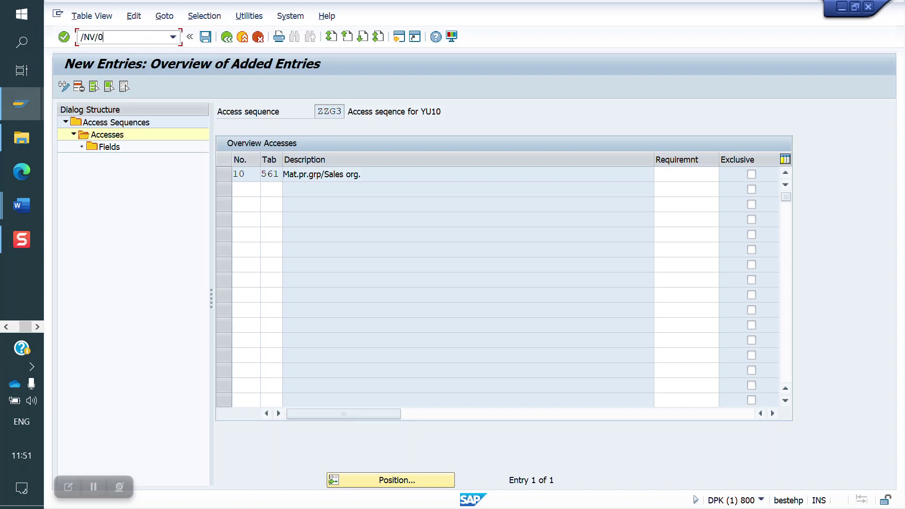
pyautogui.write('/NV/06')
pyautogui.press('Return')
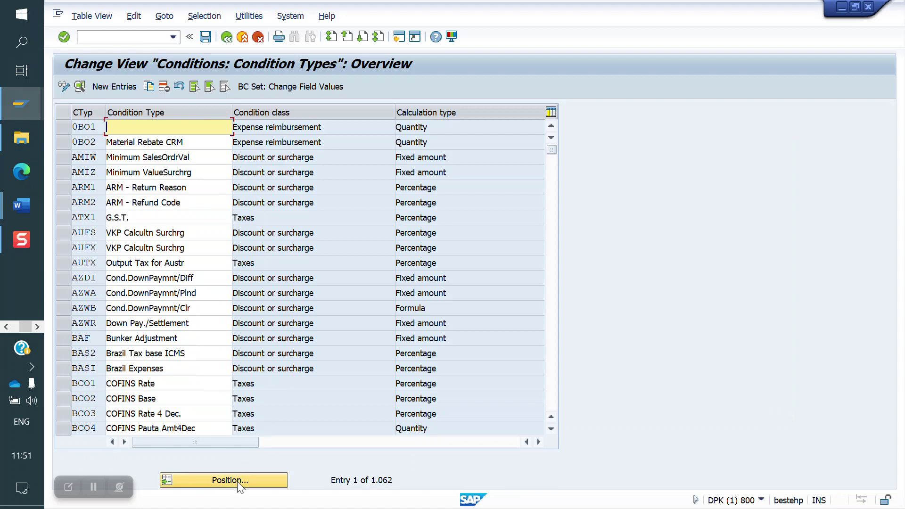
pyautogui.click(239, 480)
pyautogui.write('ZZG3')
pyautogui.press('Return')
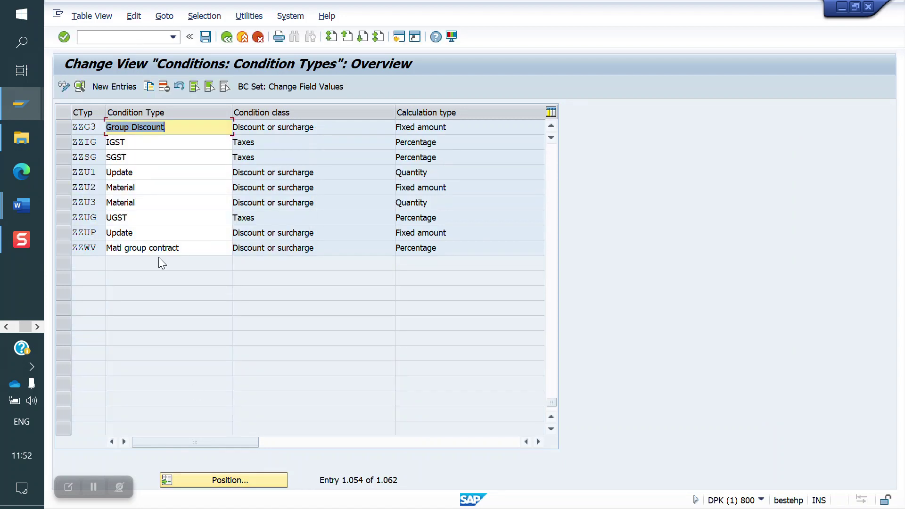
pyautogui.doubleClick(87, 129)
# Assign access sequence ZZG3 to condition type ZZG3 and save it in the proposed customizing request.
pyautogui.click(430, 107)
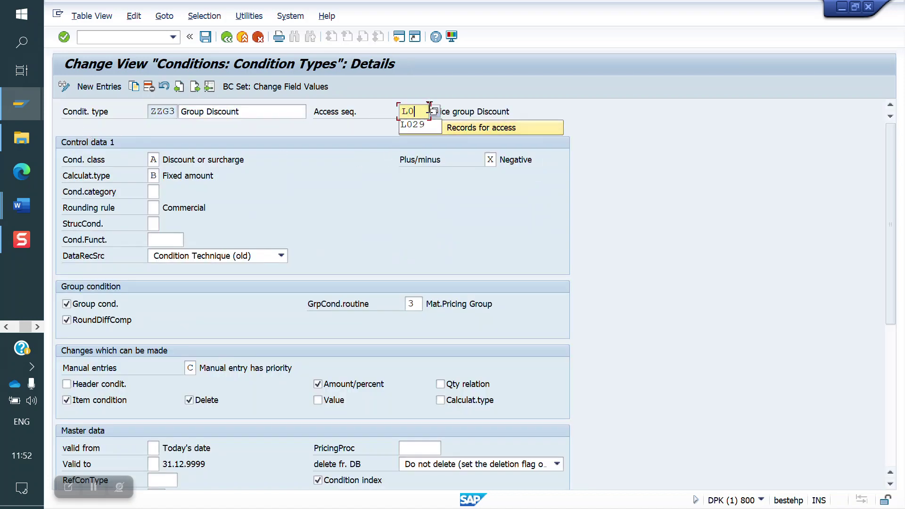
pyautogui.press('BackSpace')
pyautogui.press('BackSpace')
pyautogui.write('ZZG3')
pyautogui.press('Return')
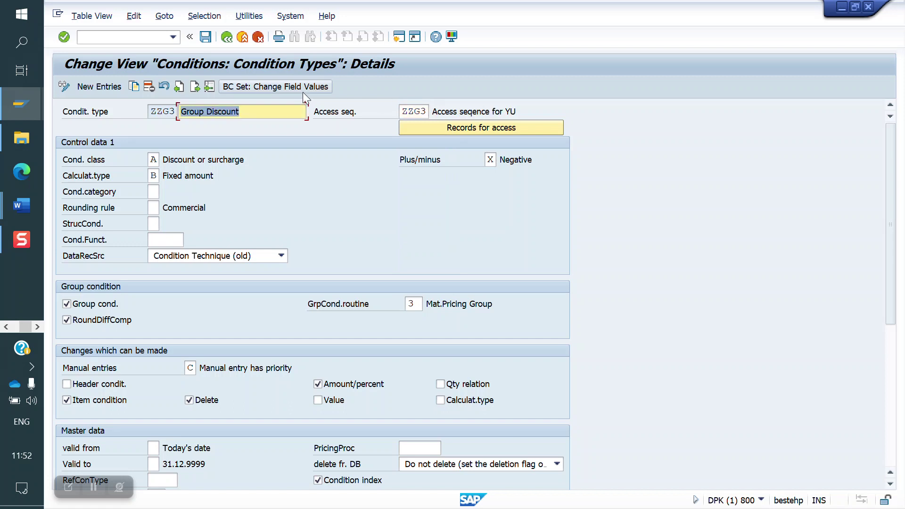
pyautogui.click(205, 37)
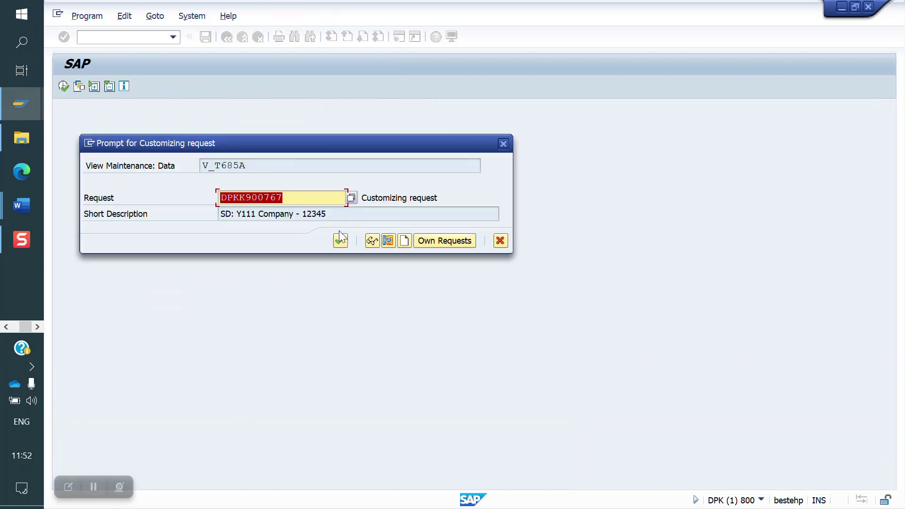
pyautogui.click(341, 237)
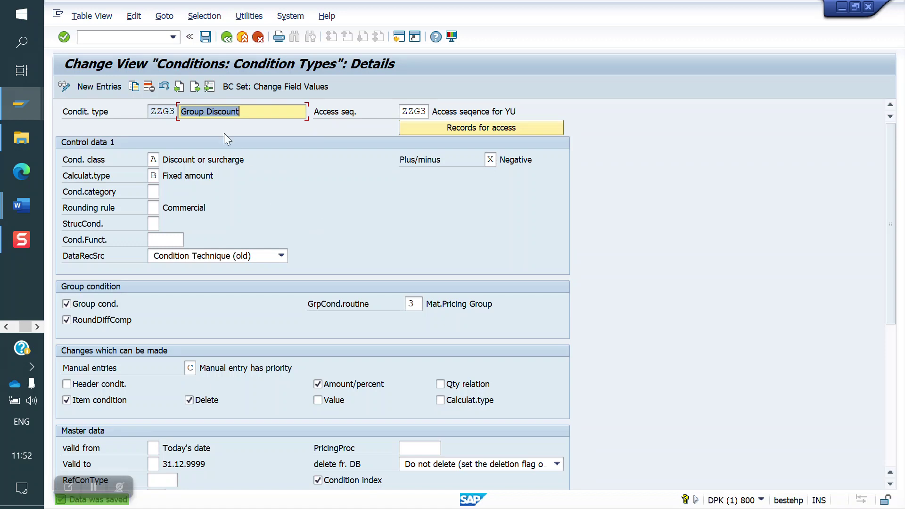
# Open the control steps of pricing procedure ZYUDOM and check the row for condition type ZZG3.
pyautogui.click(134, 36)
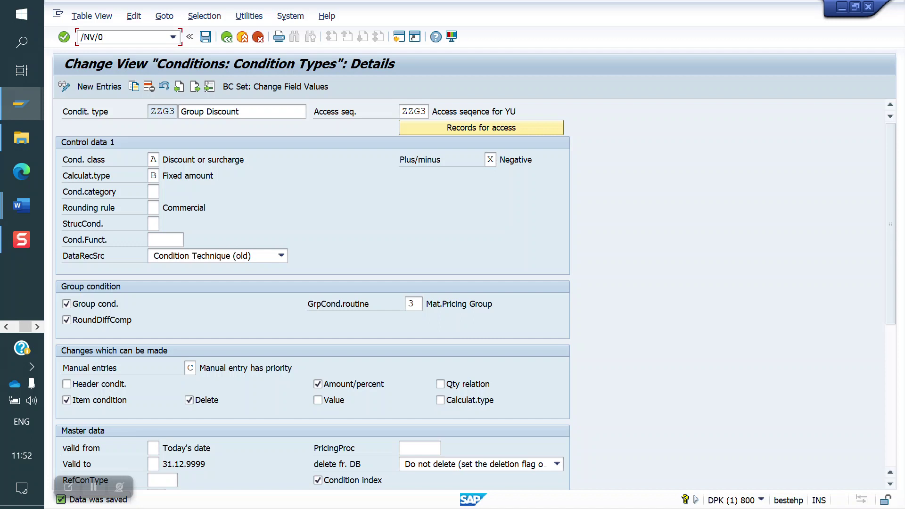
pyautogui.press('Return')
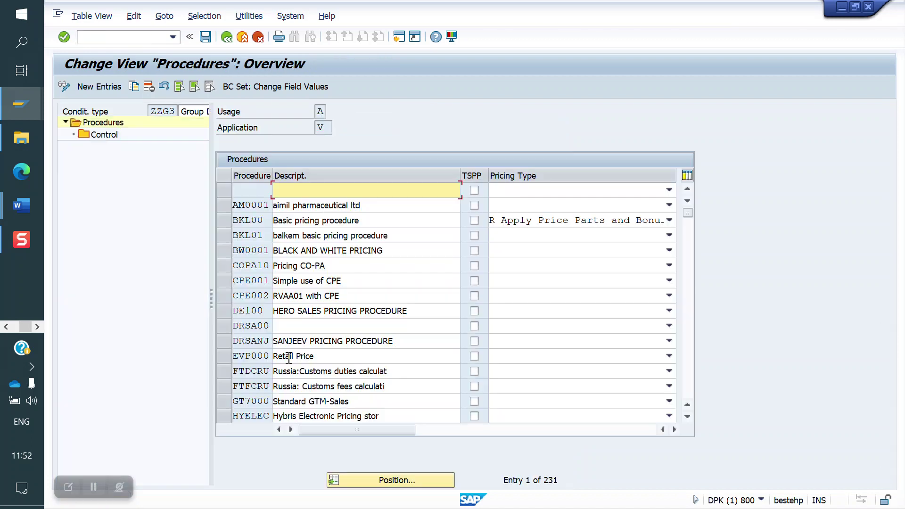
pyautogui.click(390, 480)
pyautogui.press('Down')
pyautogui.press('Down')
pyautogui.press('Down')
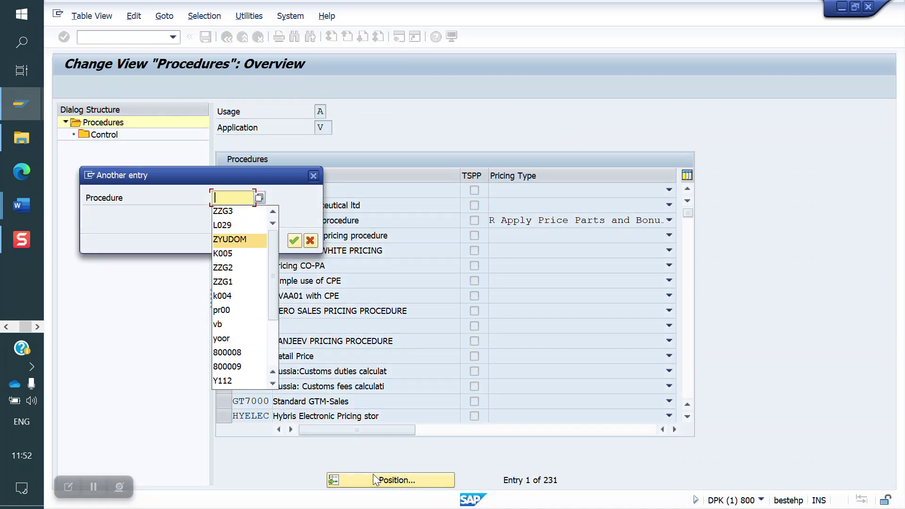
pyautogui.press('Return')
pyautogui.press('Return')
pyautogui.click(224, 193)
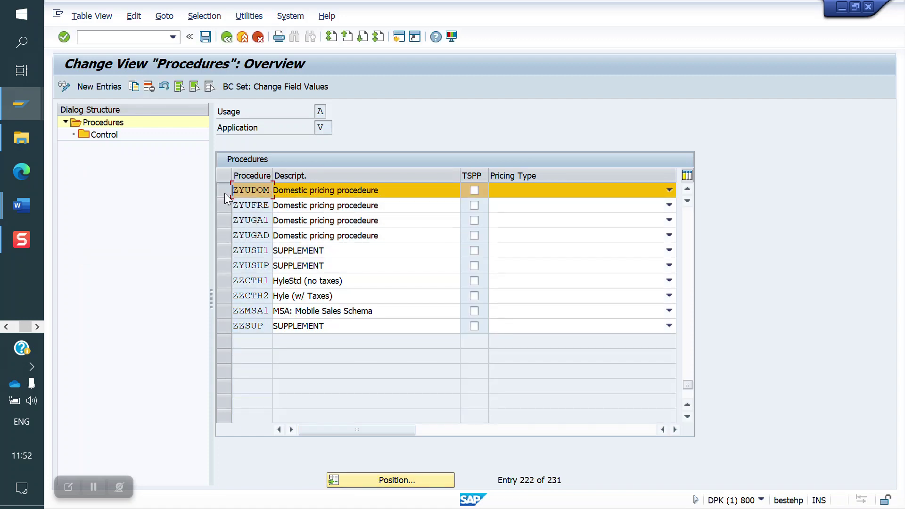
pyautogui.click(111, 139)
pyautogui.doubleClick(111, 138)
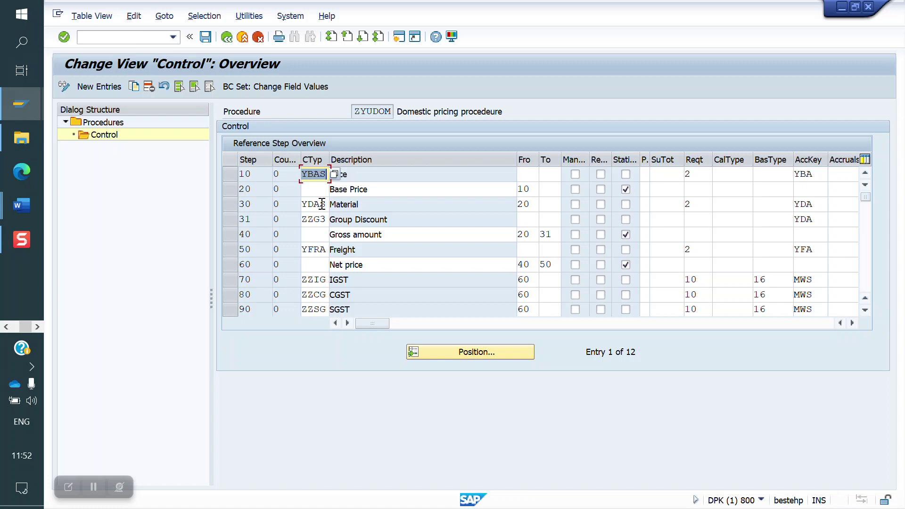
pyautogui.click(322, 218)
# In transaction VK11, enter a ZZG3 condition record for material pricing group 01 and sales organization YO10 with an amount of 10000 INR.
pyautogui.click(96, 38)
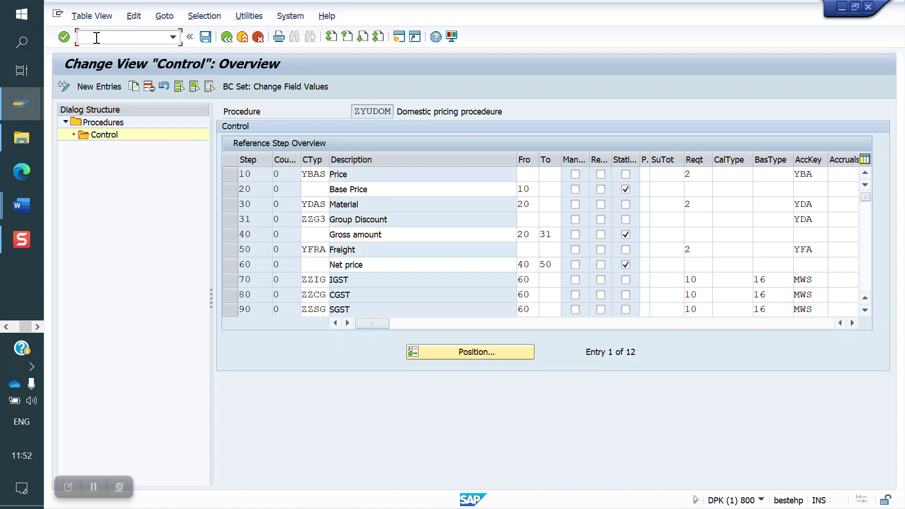
pyautogui.write('/NVK11')
pyautogui.press('Return')
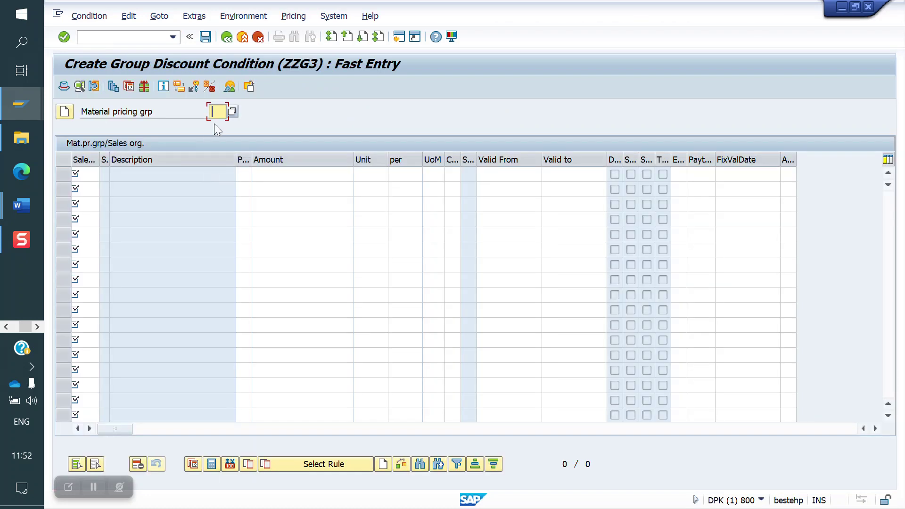
pyautogui.click(88, 173)
pyautogui.press('Down')
pyautogui.press('Return')
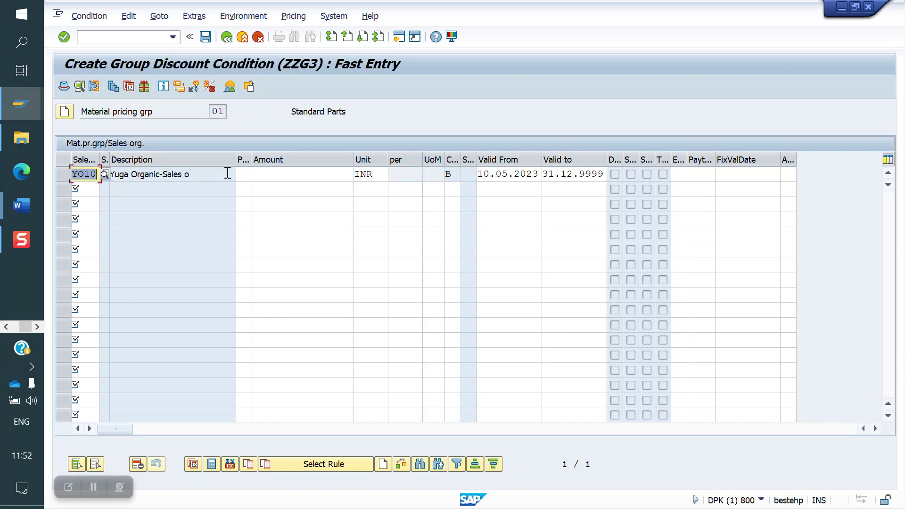
pyautogui.click(271, 171)
pyautogui.write('10000')
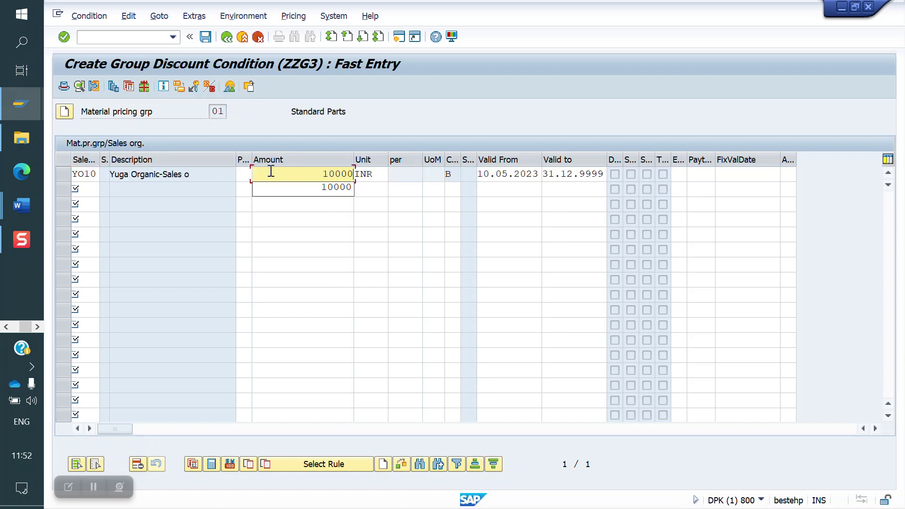
pyautogui.press('Return')
# Add a scale value of 100000 INR to the YO10 group discount record and save the condition record.
pyautogui.click(66, 178)
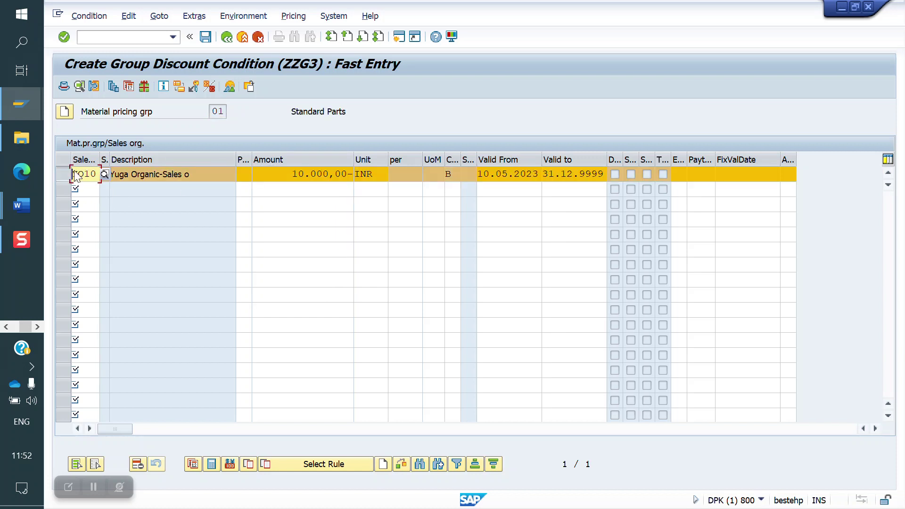
pyautogui.click(114, 88)
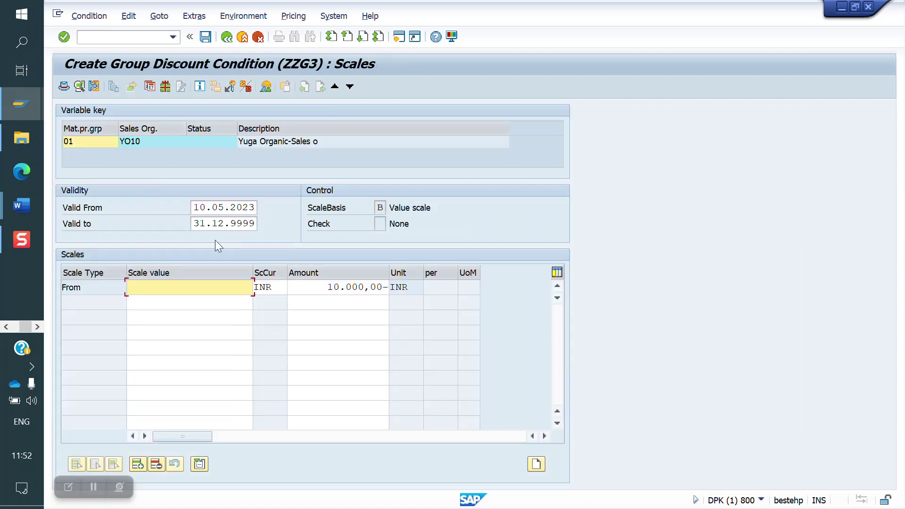
pyautogui.click(200, 288)
pyautogui.write('100.00')
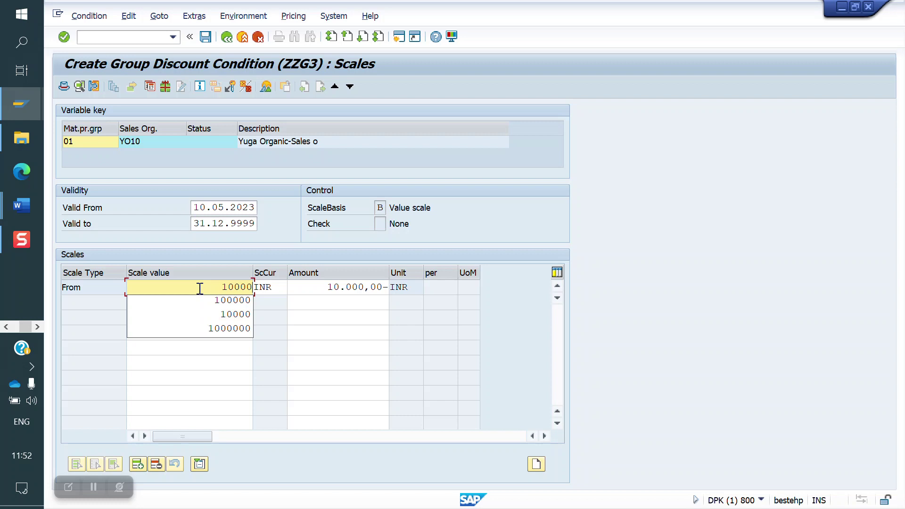
pyautogui.write('0')
pyautogui.press('Return')
pyautogui.click(205, 37)
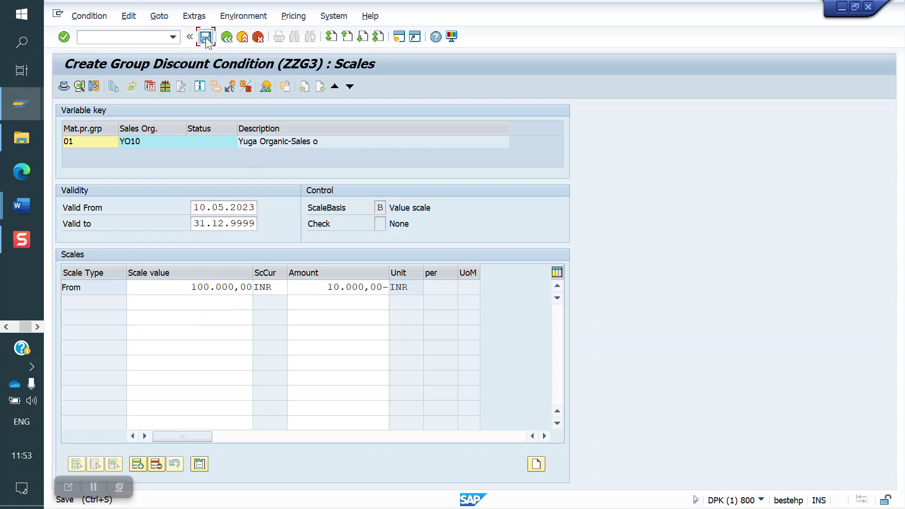
# Start transaction MM02 for material 50065562 and confirm the selection of all views.
pyautogui.click(141, 39)
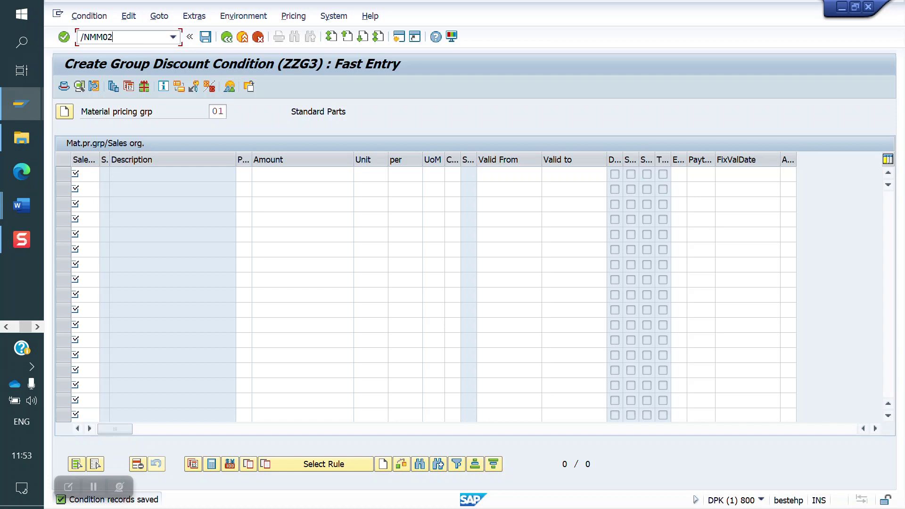
pyautogui.press('Return')
pyautogui.press('Return')
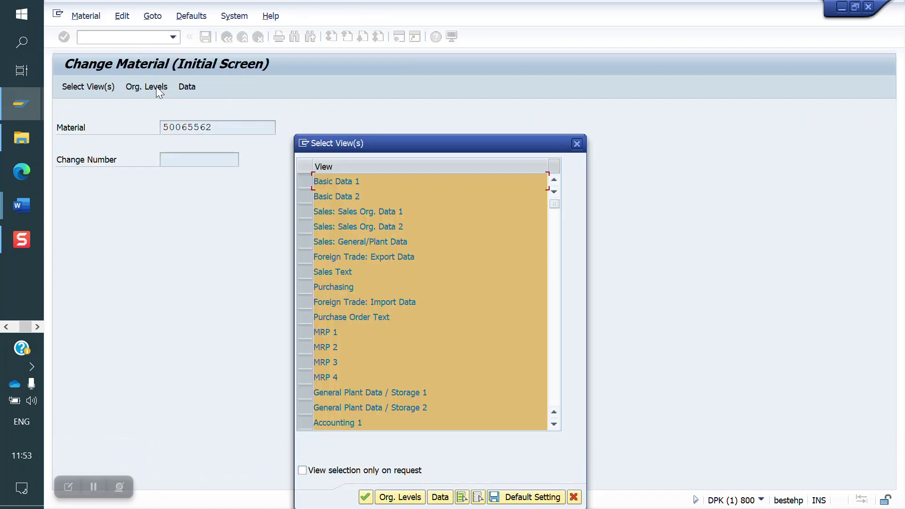
pyautogui.press('Return')
# Open material 50065562 for plant YO10, storage location FG01, sales organization YO10 and distribution channel YD.
pyautogui.press('Down')
pyautogui.press('Return')
pyautogui.press('Tab')
pyautogui.press('Down')
pyautogui.press('Return')
pyautogui.press('Tab')
pyautogui.press('Tab')
pyautogui.press('Down')
pyautogui.press('Return')
pyautogui.press('Tab')
pyautogui.press('Down')
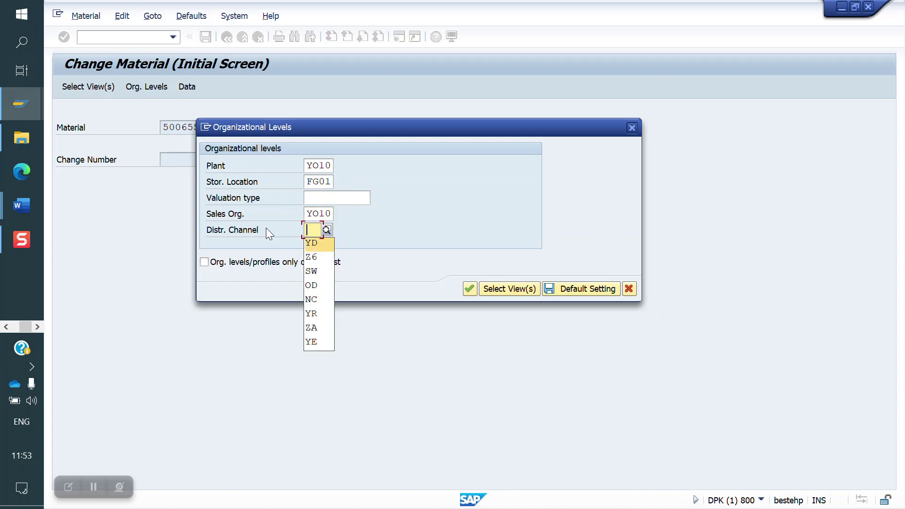
pyautogui.press('Return')
pyautogui.press('Return')
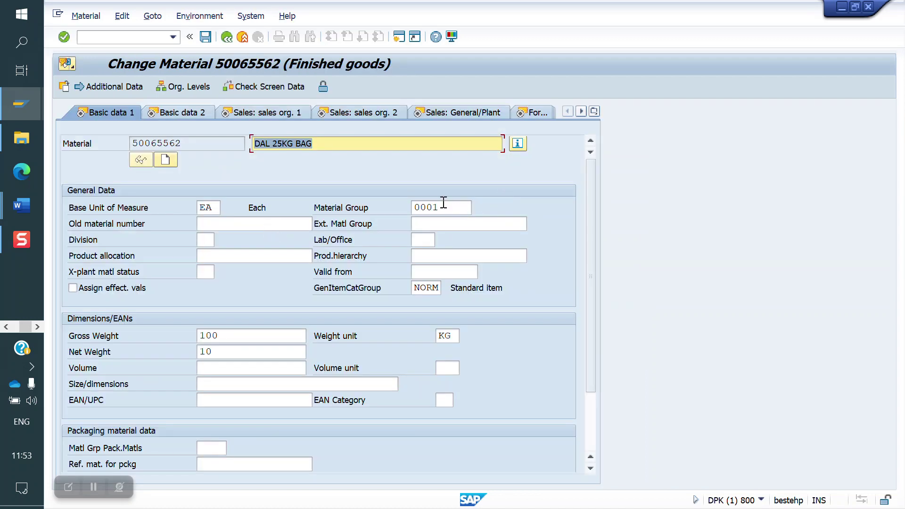
# Check the material pricing group in the second sales organization view of material 50065562 and save the material.
pyautogui.click(377, 112)
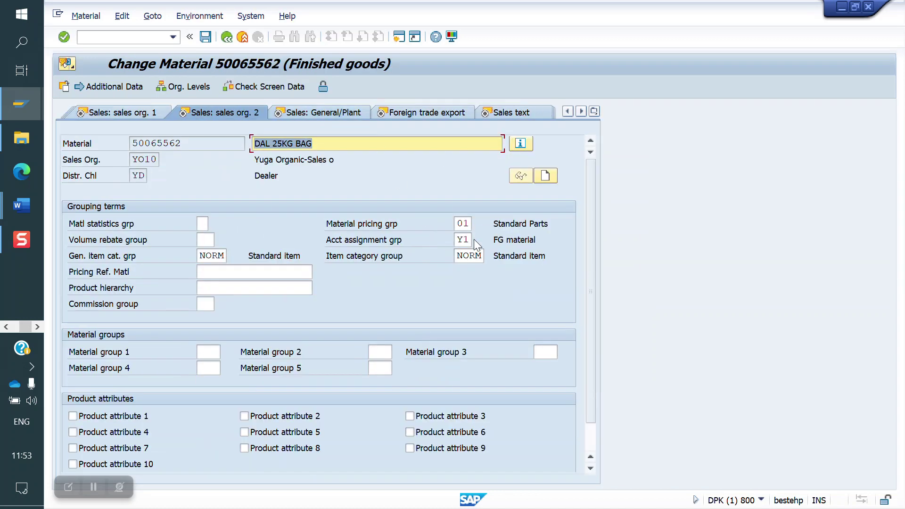
pyautogui.click(471, 220)
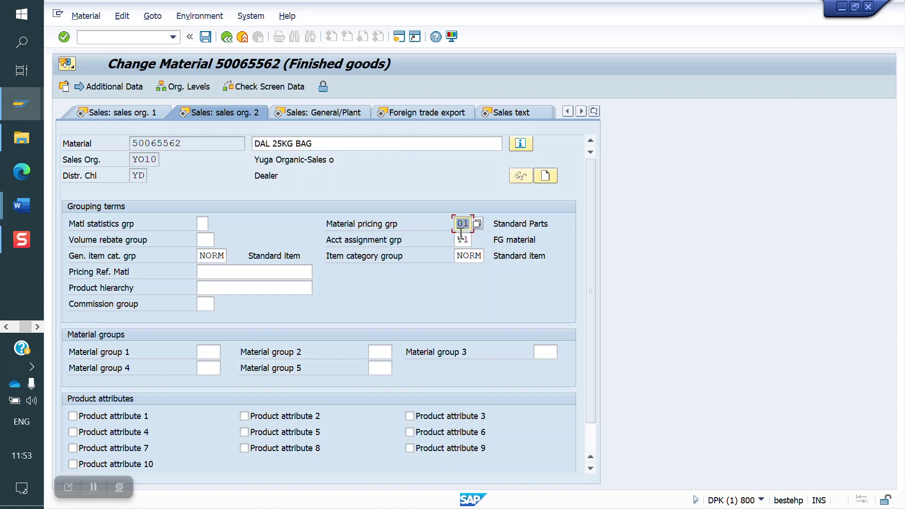
pyautogui.click(206, 36)
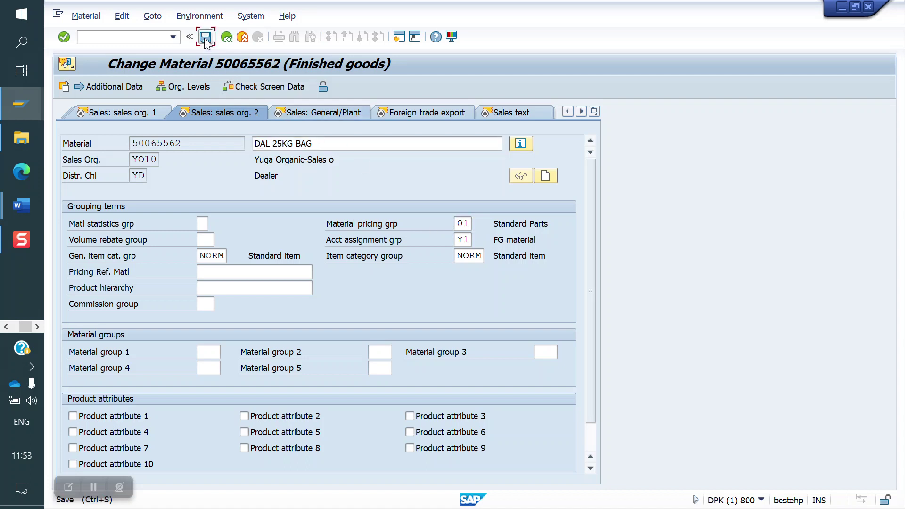
# Choose material 50065560 for changing and confirm its view selection.
pyautogui.press('BackSpace')
pyautogui.press('Down')
pyautogui.press('Down')
pyautogui.press('Down')
pyautogui.press('Down')
pyautogui.press('Down')
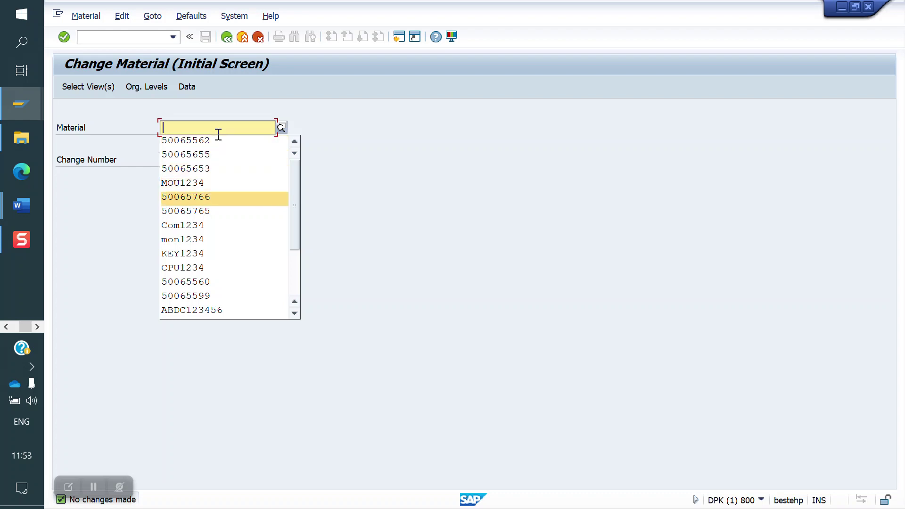
pyautogui.press('Down')
pyautogui.press('Down')
pyautogui.press('Down')
pyautogui.press('Down')
pyautogui.press('Down')
pyautogui.press('Down')
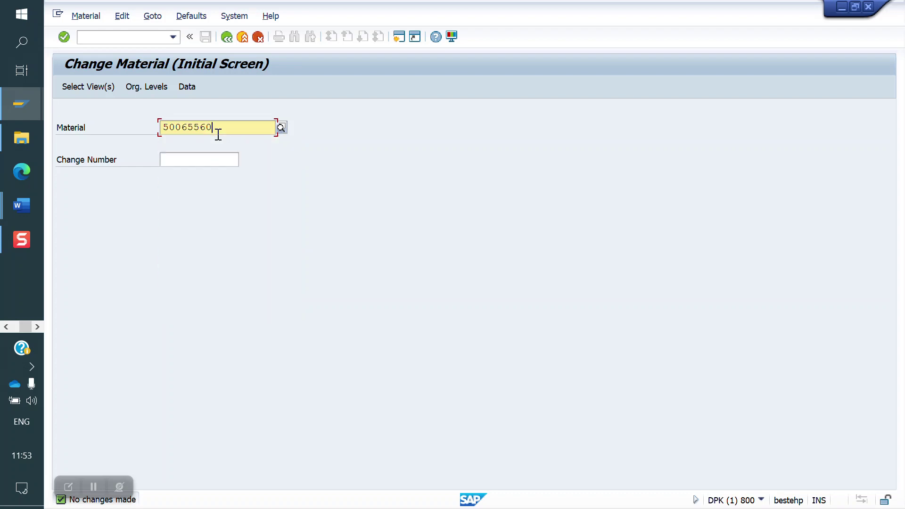
pyautogui.press('Return')
pyautogui.press('Return')
# Open material 50065560 for plant YO10, storage location FG01, sales organization YO10 and distribution channel YD.
pyautogui.write('Y010')
pyautogui.press('Tab')
pyautogui.write('FG01')
pyautogui.press('Tab')
pyautogui.press('Tab')
pyautogui.write('Y010')
pyautogui.press('Tab')
pyautogui.write('YR')
pyautogui.press('Return')
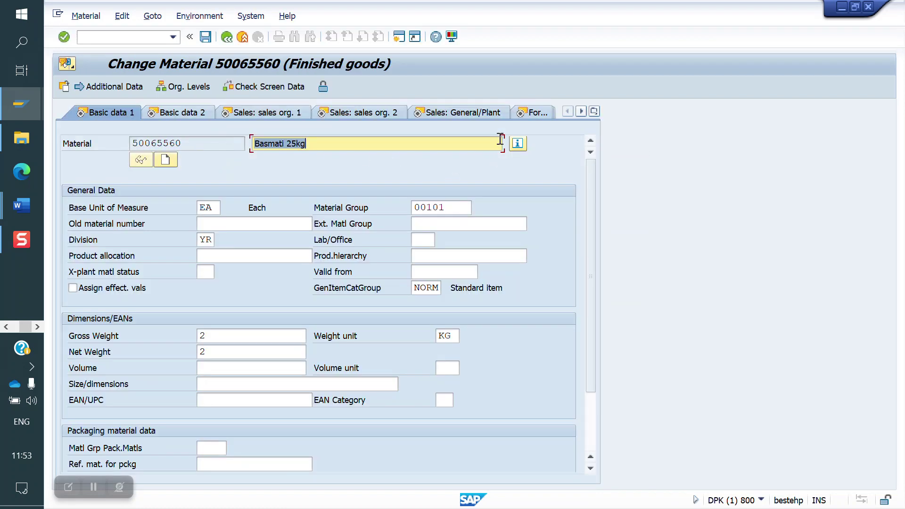
# Select the material pricing group in the second sales organization view of material 50065560 and save the material.
pyautogui.click(366, 109)
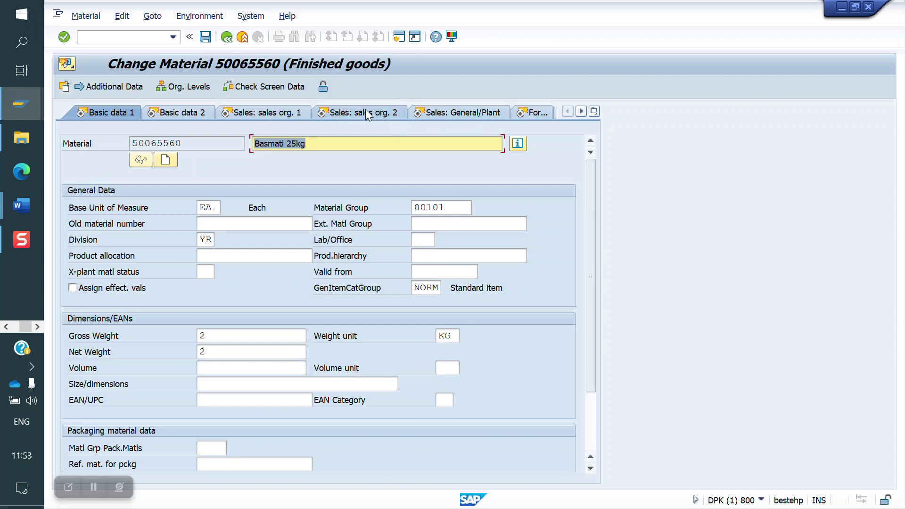
pyautogui.click(466, 223)
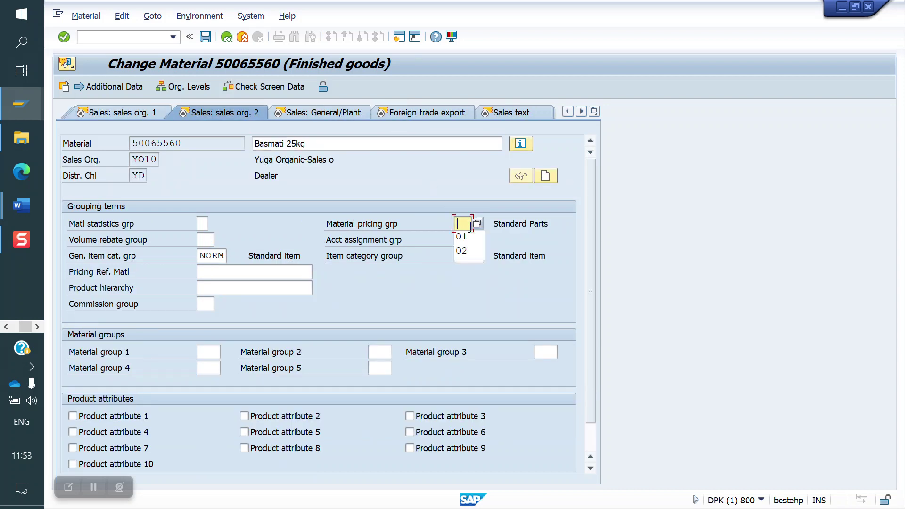
pyautogui.press('Return')
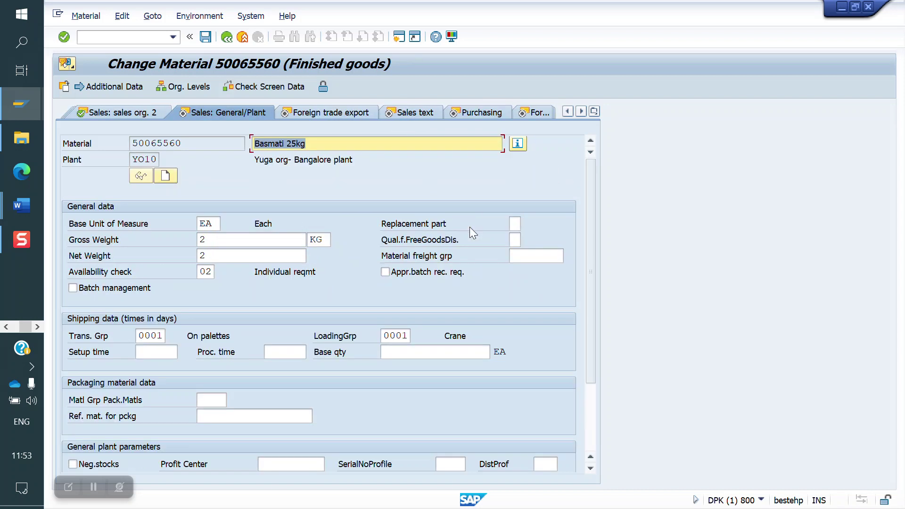
pyautogui.click(205, 37)
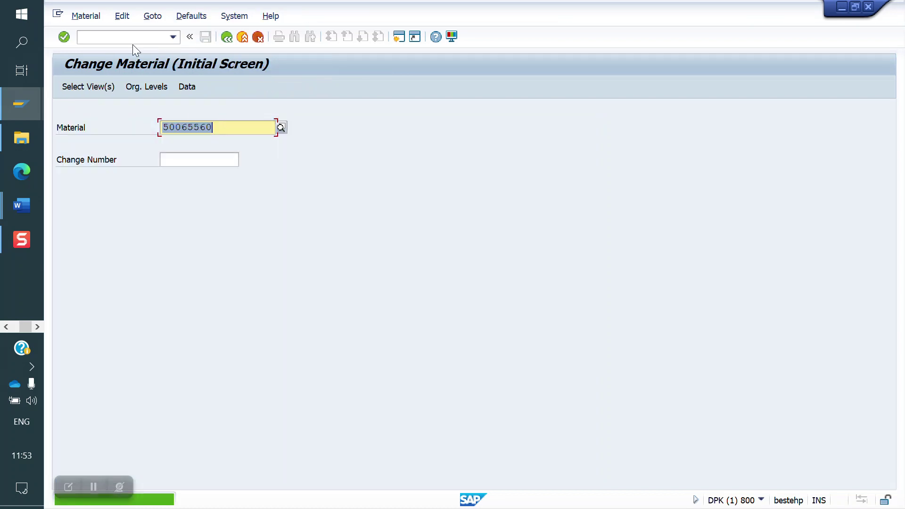
pyautogui.click(126, 40)
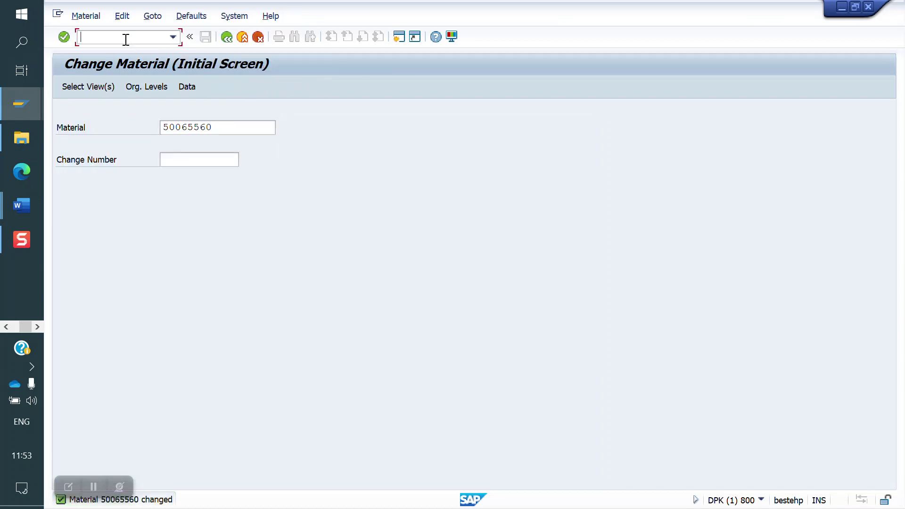
# Start a sales order of type YOOR with transaction VA01, enter the sold-to party number and display the item overview.
pyautogui.write('/NVA01')
pyautogui.press('Return')
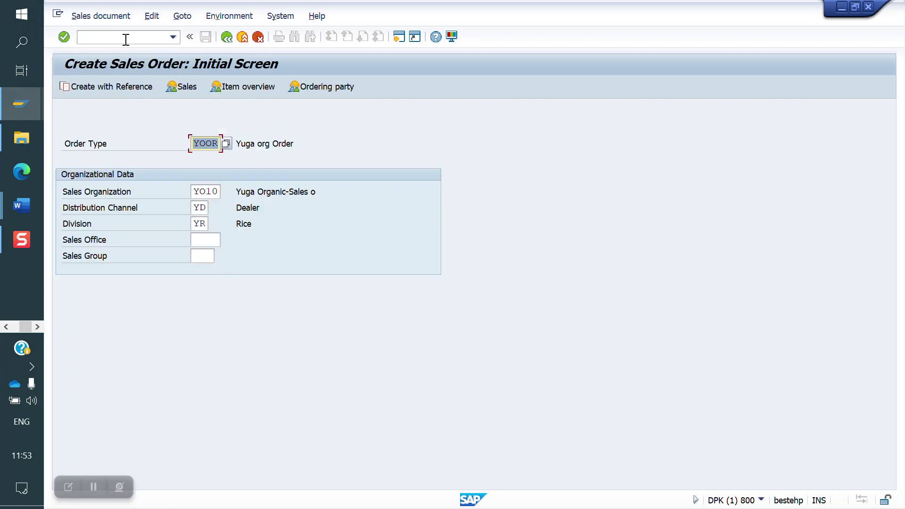
pyautogui.press('Return')
pyautogui.write('80000010')
pyautogui.press('Return')
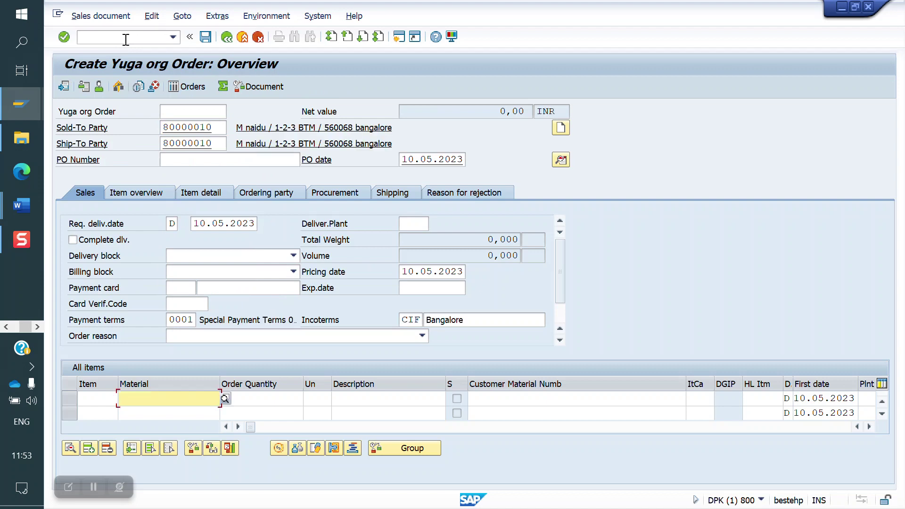
pyautogui.click(137, 186)
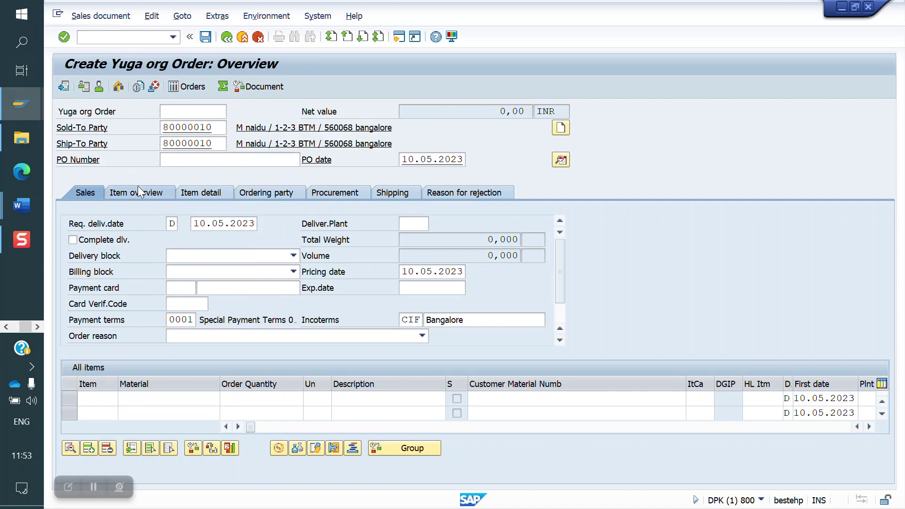
# Try to enter material 50065760 as the first order item.
pyautogui.click(174, 297)
pyautogui.press('Down')
pyautogui.press('Down')
pyautogui.press('Down')
pyautogui.press('Down')
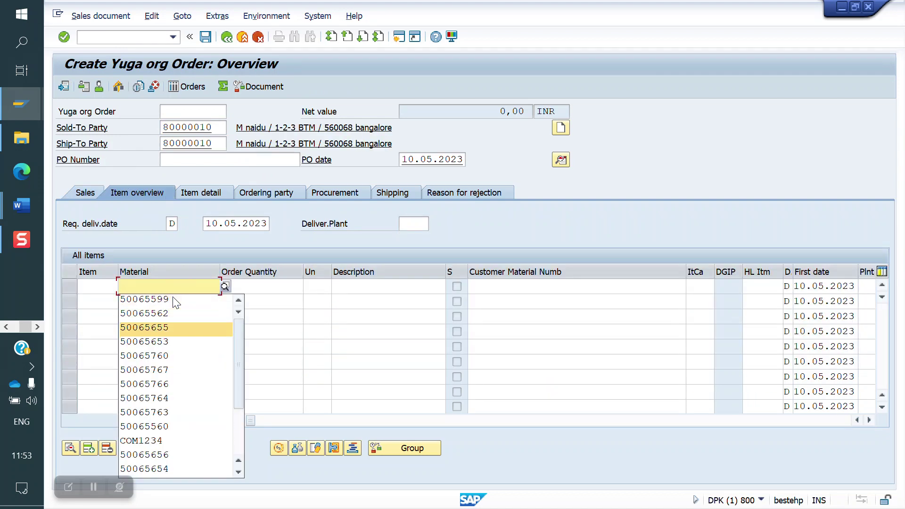
pyautogui.press('Return')
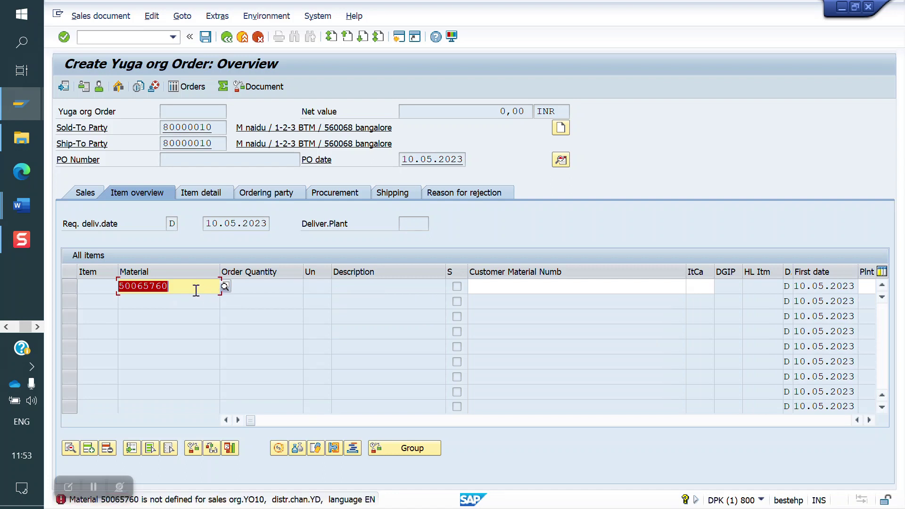
# Enter material 50065560 as the first order item with an order quantity of 1.000.
pyautogui.press('BackSpace')
pyautogui.press('Down')
pyautogui.press('Down')
pyautogui.press('Down')
pyautogui.press('Down')
pyautogui.press('Down')
pyautogui.press('Down')
pyautogui.press('Down')
pyautogui.press('Down')
pyautogui.press('Down')
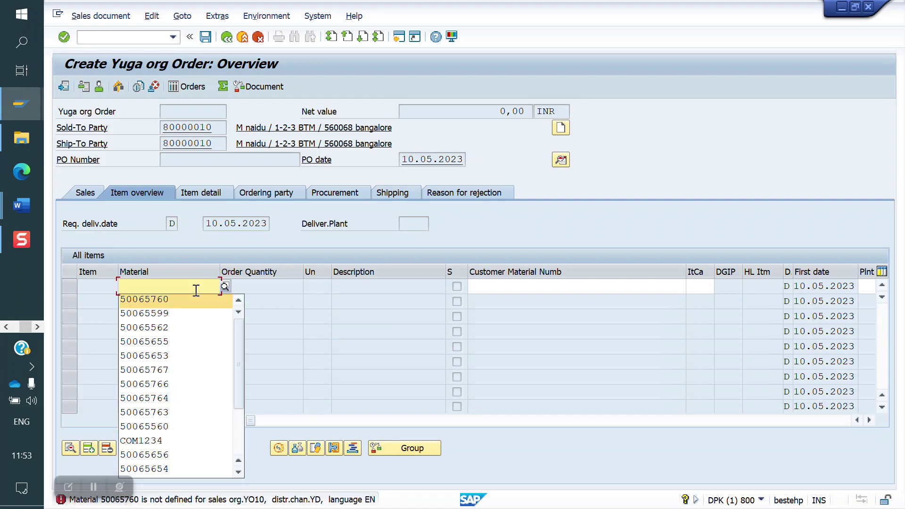
pyautogui.press('Down')
pyautogui.press('Return')
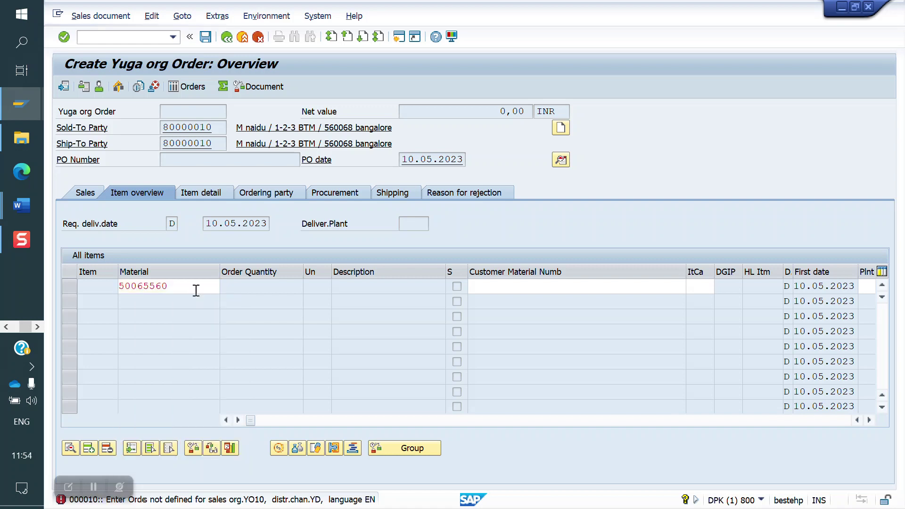
pyautogui.click(278, 286)
pyautogui.write('1.000')
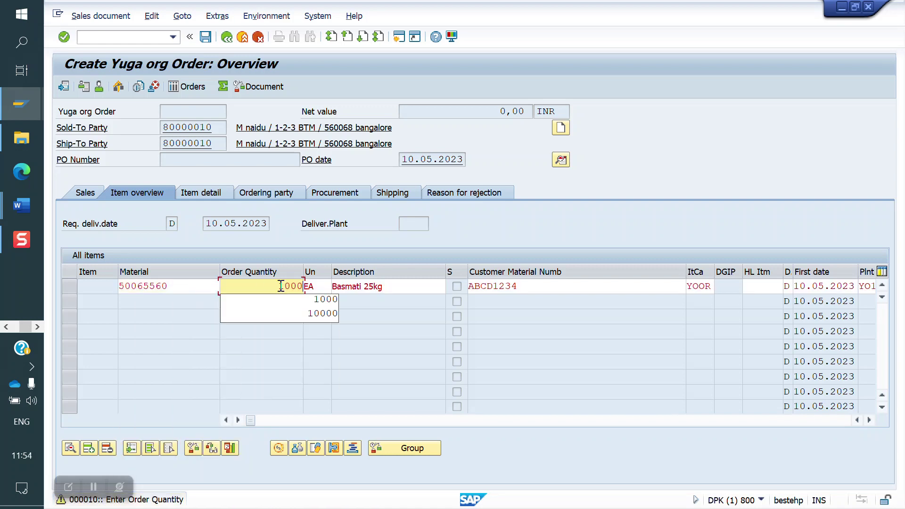
pyautogui.press('Return')
# Add price condition YBAS of 1.000,00 INR to item 10, check its net value and return to the order overview.
pyautogui.doubleClick(279, 286)
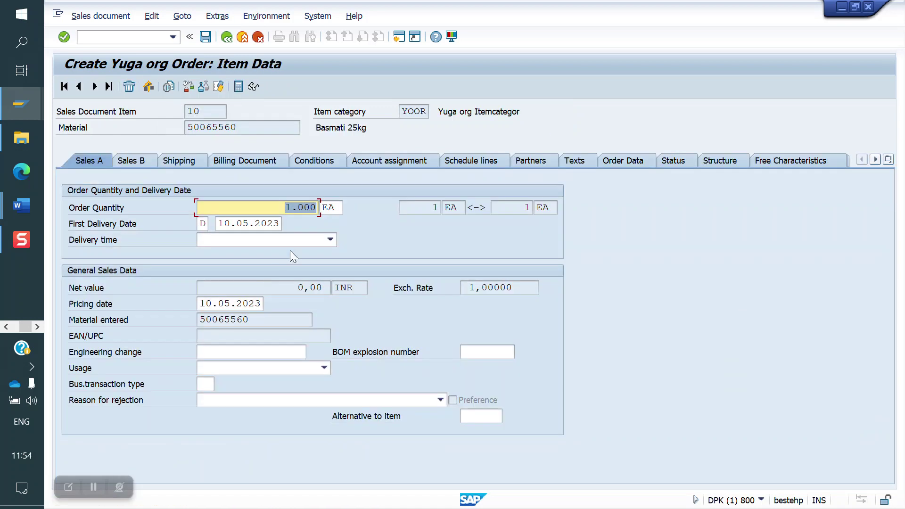
pyautogui.click(322, 167)
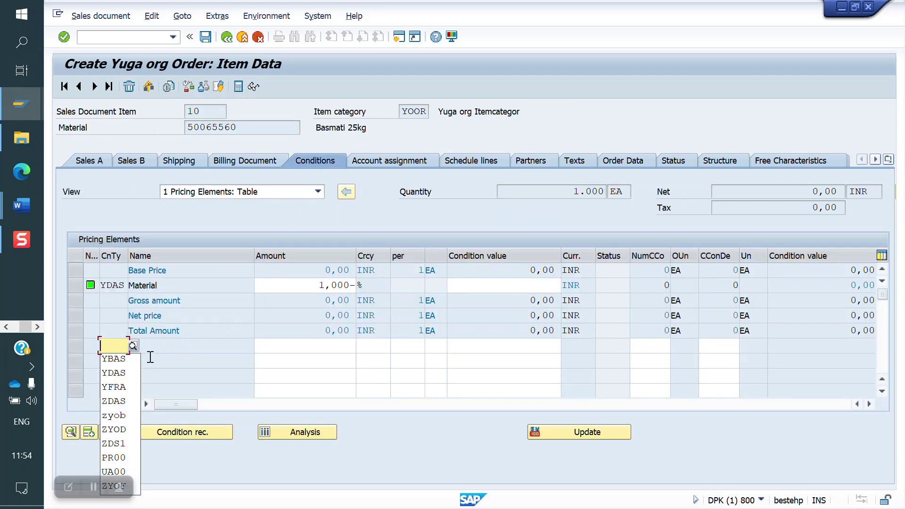
pyautogui.press('Return')
pyautogui.press('Tab')
pyautogui.write('1,000')
pyautogui.press('Return')
pyautogui.press('Return')
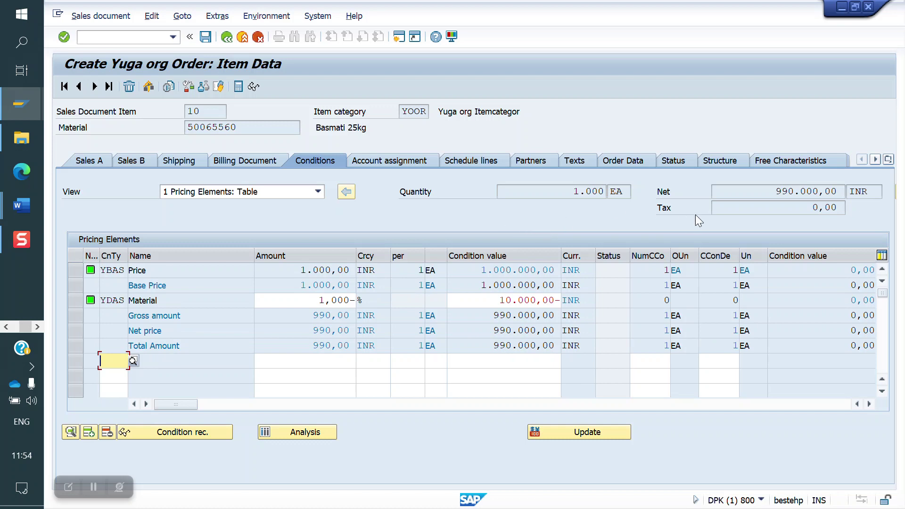
pyautogui.moveTo(751, 194); pyautogui.dragTo(853, 194)
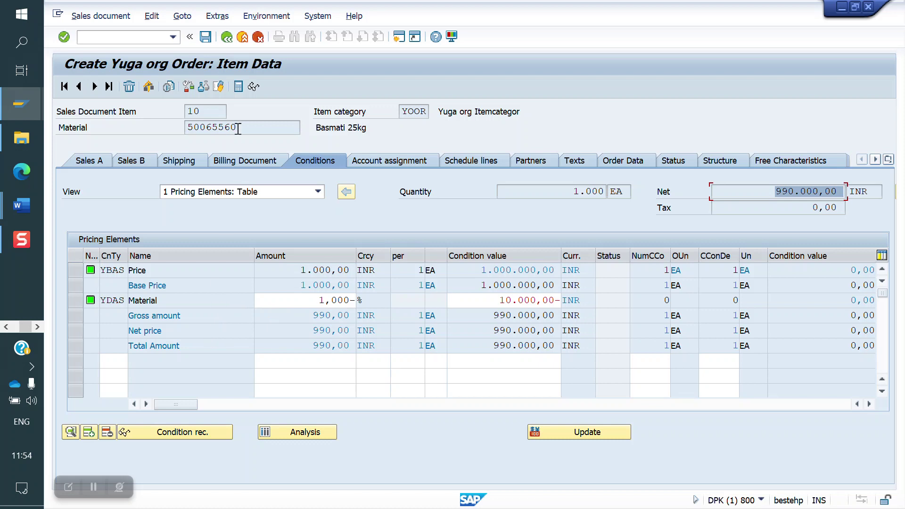
pyautogui.click(228, 38)
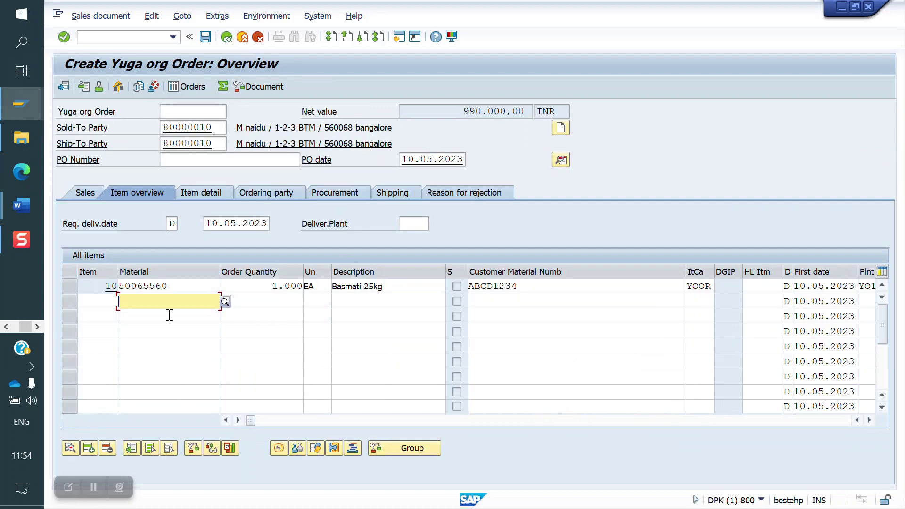
# Add material 50065562 as the second order item with an order quantity of 100.
pyautogui.click(167, 306)
pyautogui.click(144, 357)
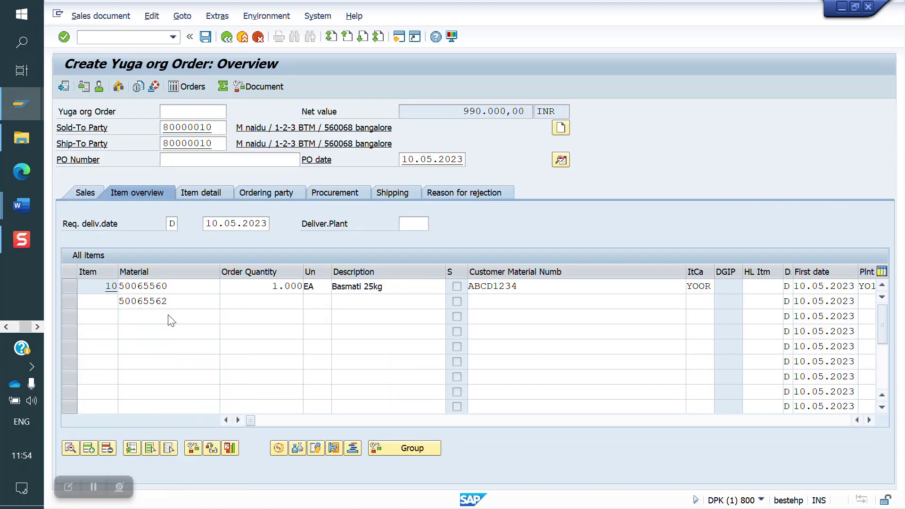
pyautogui.press('Return')
pyautogui.click(269, 304)
pyautogui.write('100')
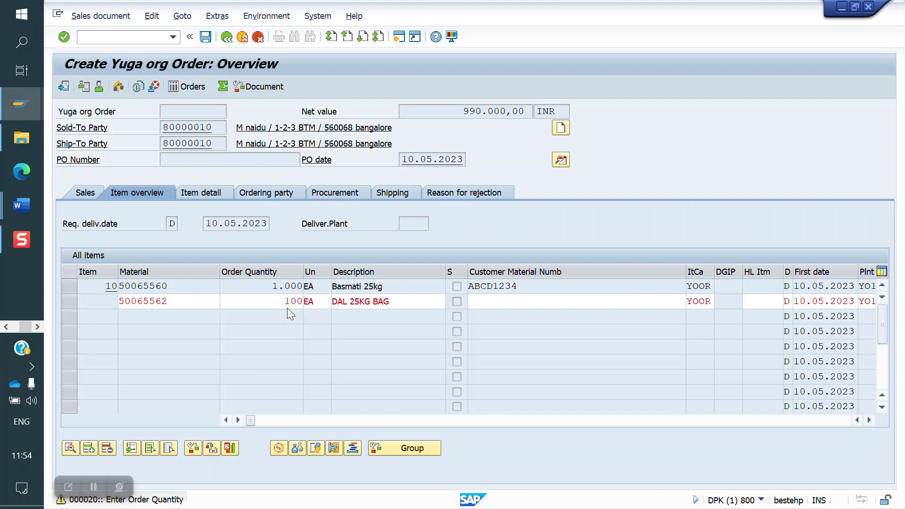
pyautogui.press('Return')
# Check the net value in the pricing conditions of item 20 and return to the order overview.
pyautogui.doubleClick(252, 298)
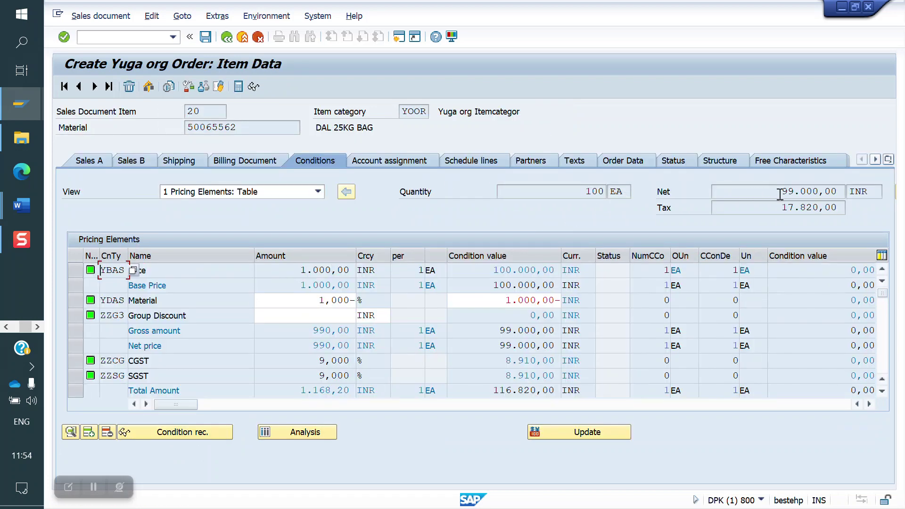
pyautogui.moveTo(778, 192); pyautogui.dragTo(862, 193)
pyautogui.click(226, 37)
# Set the order quantity of item 20 to 150 and check the ZZG3 group discount in its pricing conditions.
pyautogui.moveTo(277, 304); pyautogui.dragTo(330, 300)
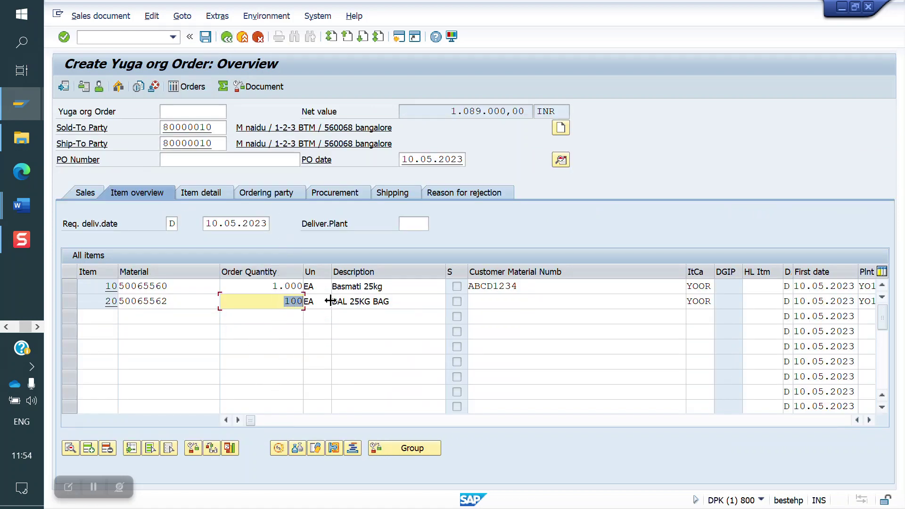
pyautogui.write('15')
pyautogui.press('Return')
pyautogui.doubleClick(262, 303)
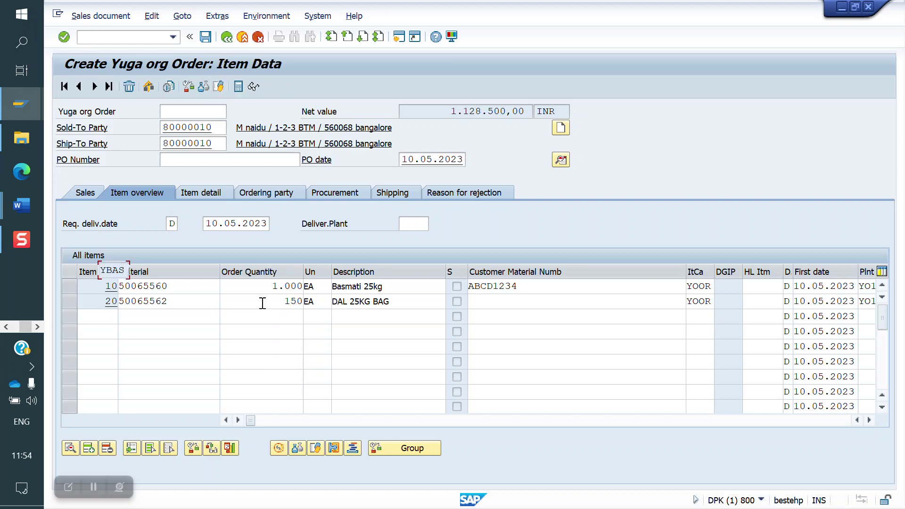
pyautogui.doubleClick(492, 315)
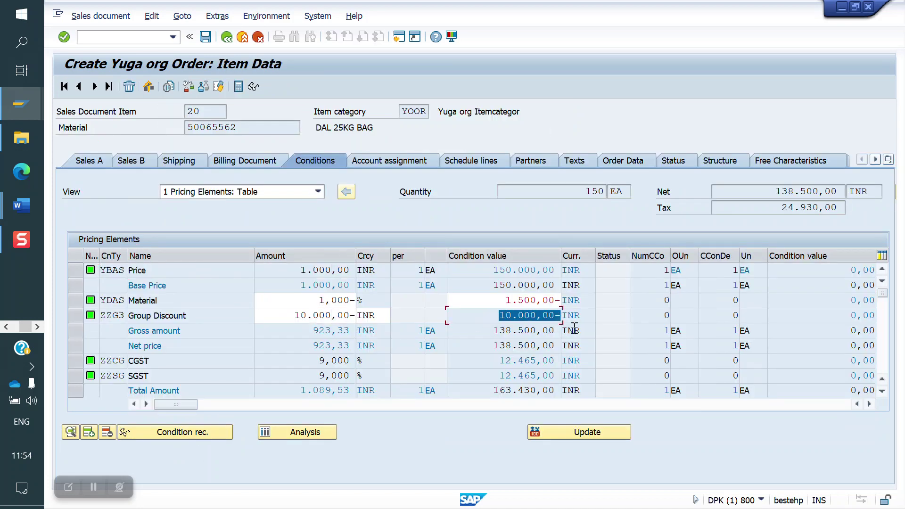
# Compare the pricing conditions of items 10 and 20 and view the ZZG3 condition details of item 20.
pyautogui.click(79, 86)
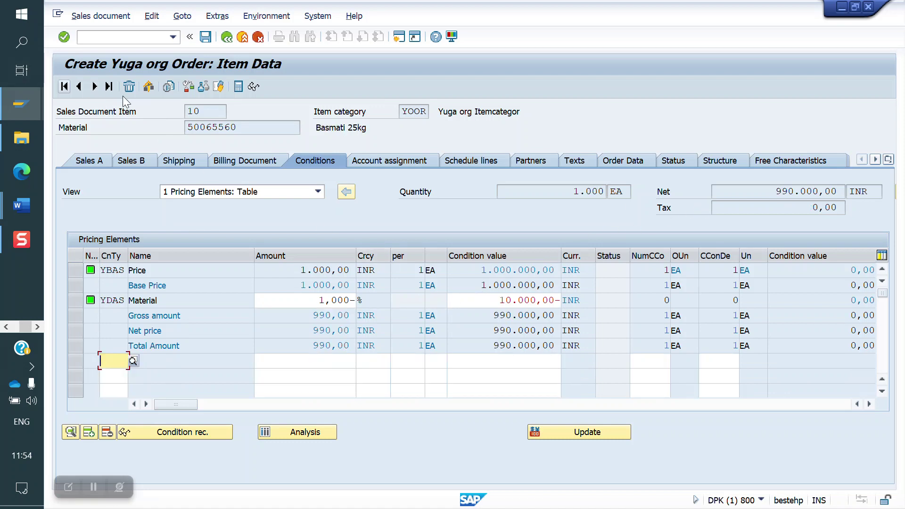
pyautogui.click(94, 86)
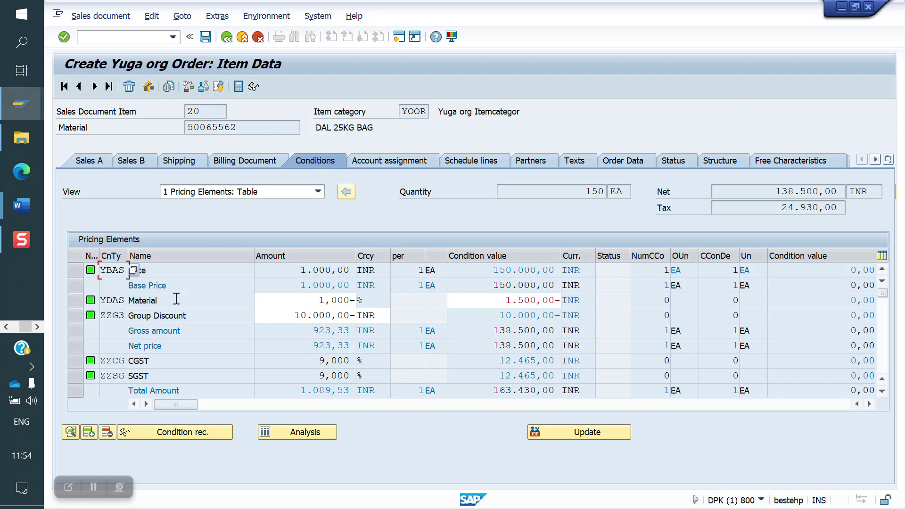
pyautogui.moveTo(199, 316); pyautogui.dragTo(135, 318)
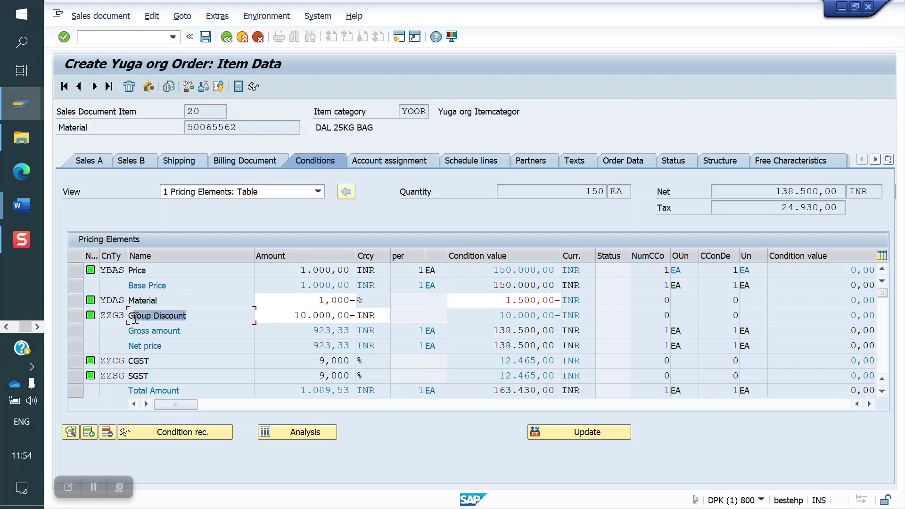
pyautogui.doubleClick(183, 315)
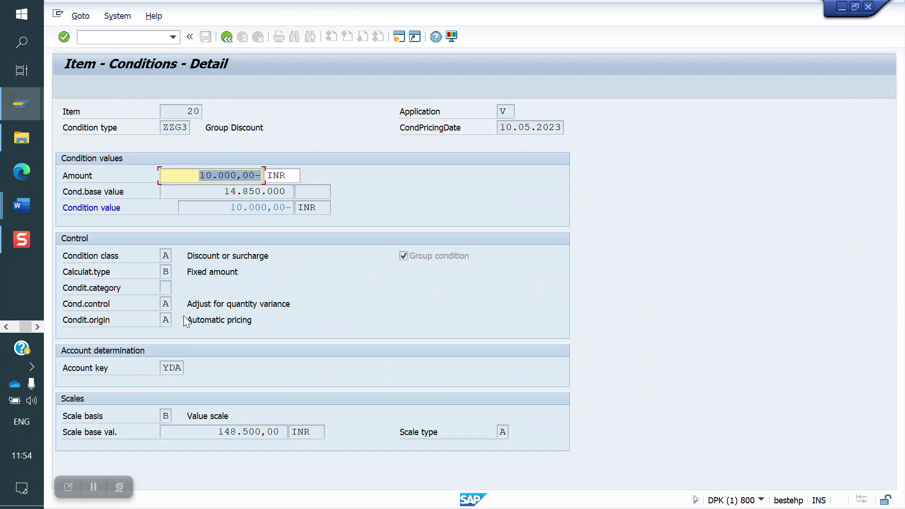
pyautogui.click(227, 37)
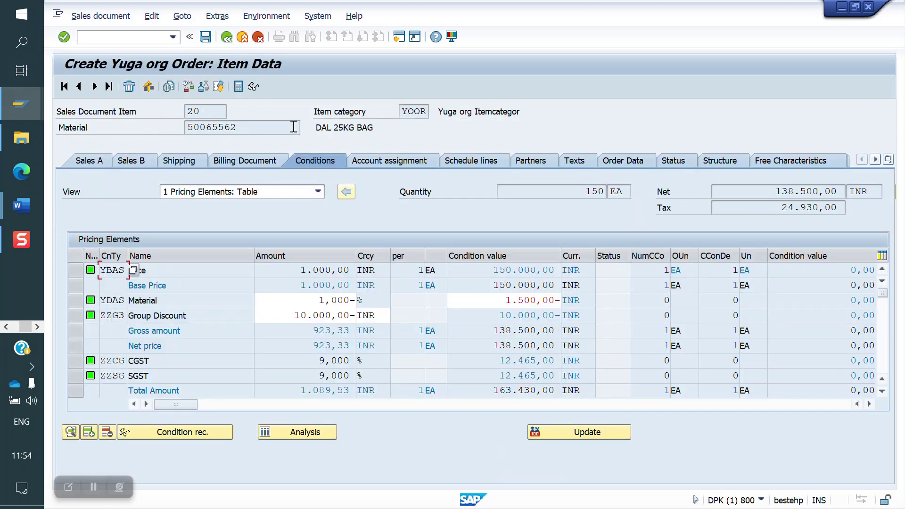
# Leave the order for transaction MM02, choose material 50065560 and confirm its view selection.
pyautogui.click(149, 37)
pyautogui.write('/NMM02')
pyautogui.press('Return')
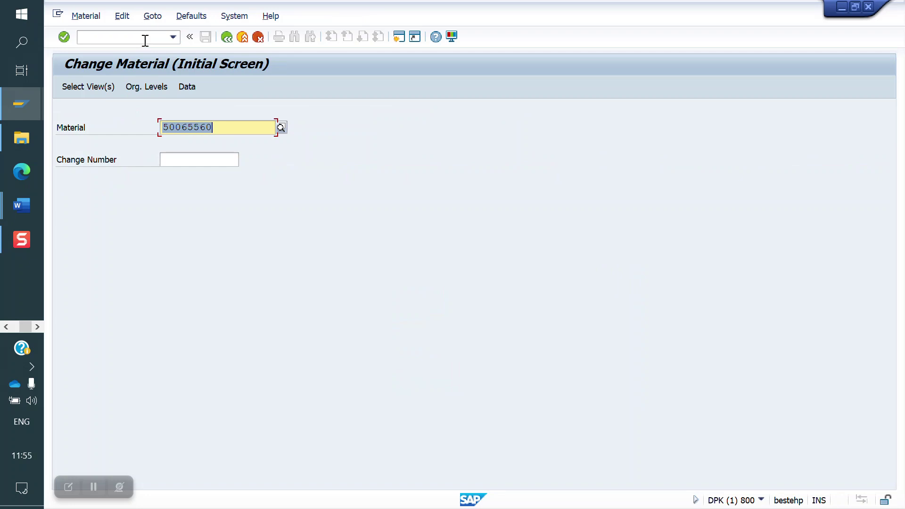
pyautogui.press('Return')
pyautogui.press('Return')
# Open the material for plant YO10, storage location FG01, sales organization YO10 and distribution channel YD.
pyautogui.write('YO10')
pyautogui.press('Tab')
pyautogui.press('Tab')
pyautogui.hotkey('shift', 'Tab')
pyautogui.write('FG01')
pyautogui.press('Tab')
pyautogui.press('Tab')
pyautogui.write('YO10')
pyautogui.press('Tab')
pyautogui.write('YD')
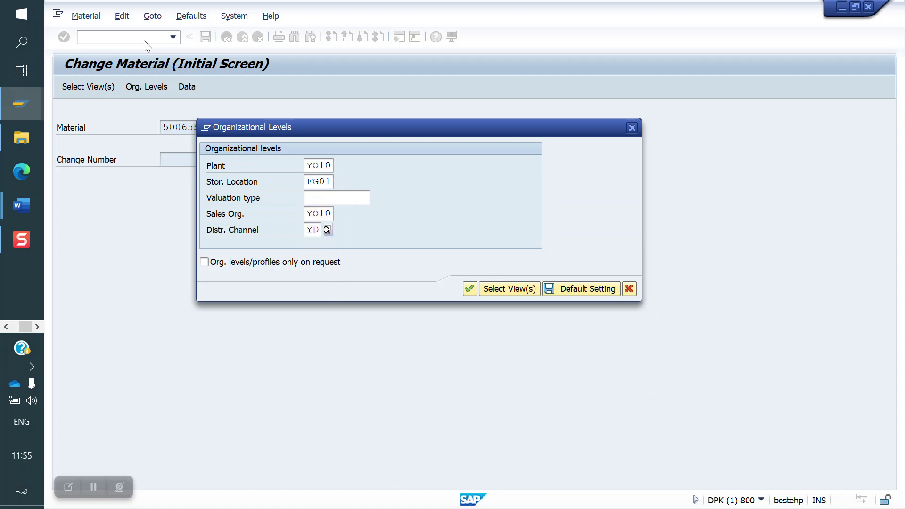
pyautogui.press('Return')
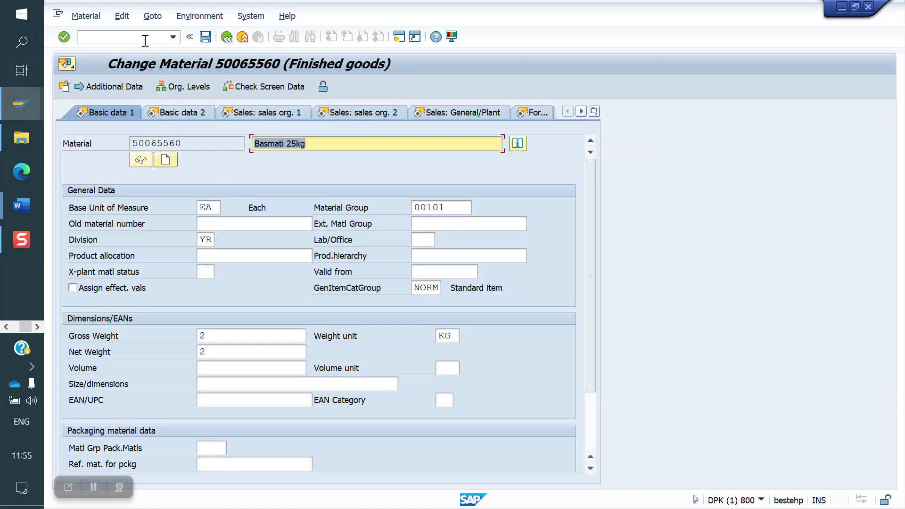
# Select the material pricing group in the second sales organization view of material 50065560 and save the material.
pyautogui.click(448, 112)
pyautogui.click(361, 113)
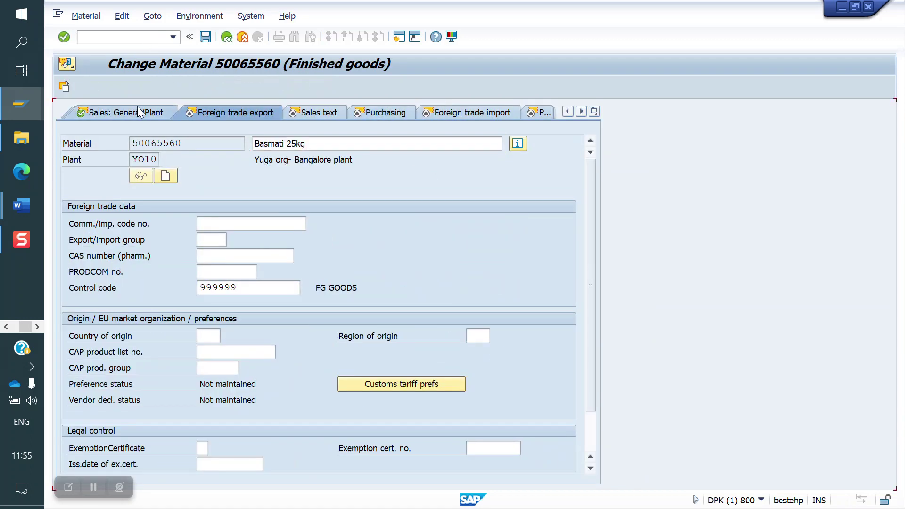
pyautogui.click(139, 112)
pyautogui.click(117, 112)
pyautogui.click(463, 222)
pyautogui.press('F4')
pyautogui.click(464, 234)
pyautogui.press('Return')
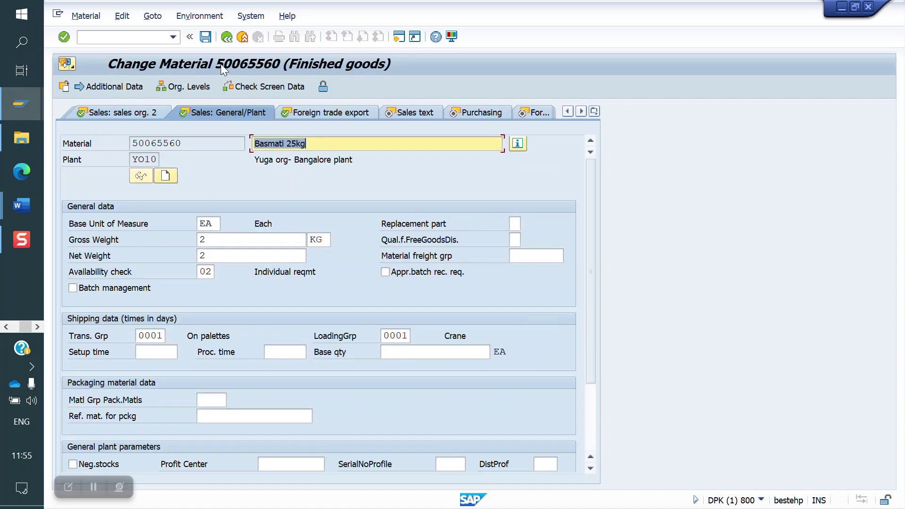
pyautogui.click(206, 36)
# Start another YOOR sales order with transaction VA01 and enter the sold-to party number.
pyautogui.click(141, 40)
pyautogui.write('/NVA01')
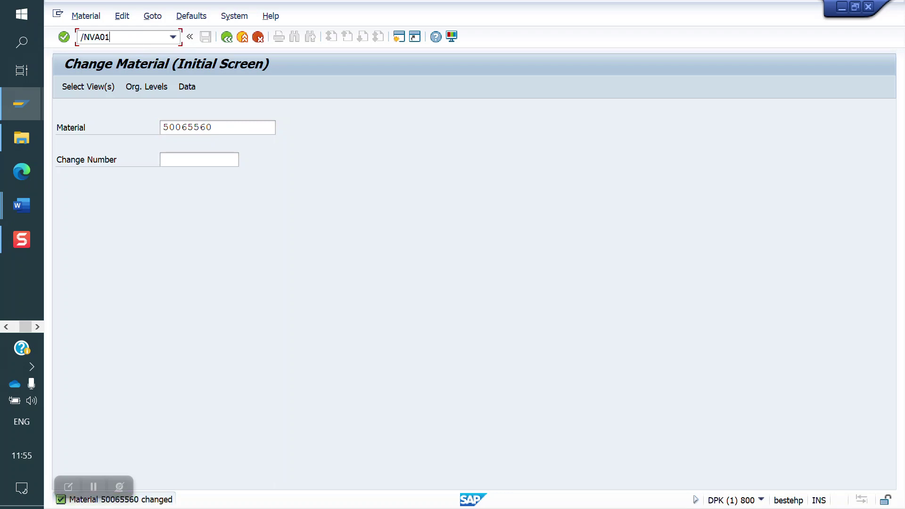
pyautogui.press('Return')
pyautogui.press('Return')
pyautogui.write('80000010')
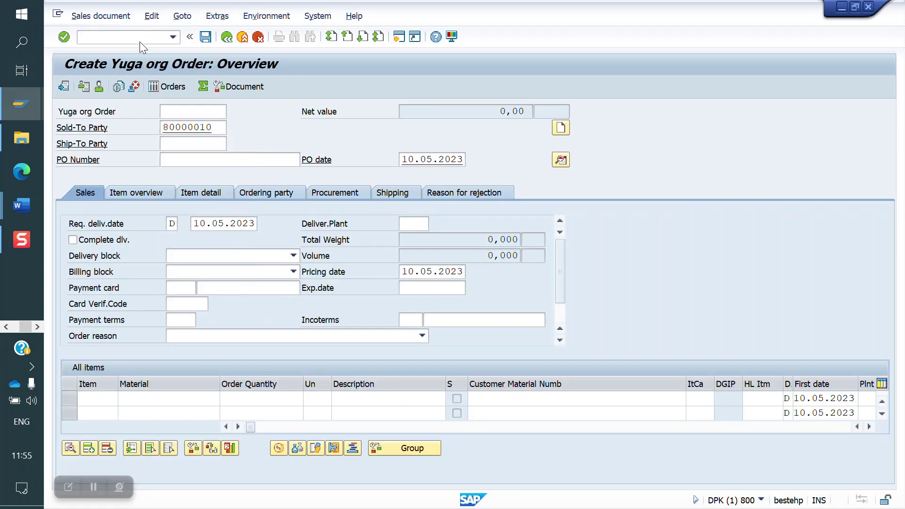
pyautogui.press('Return')
# Add material 50065560 with an order quantity of 100 to the order and open the item's details.
pyautogui.press('Down')
pyautogui.press('Down')
pyautogui.press('Return')
pyautogui.press('Return')
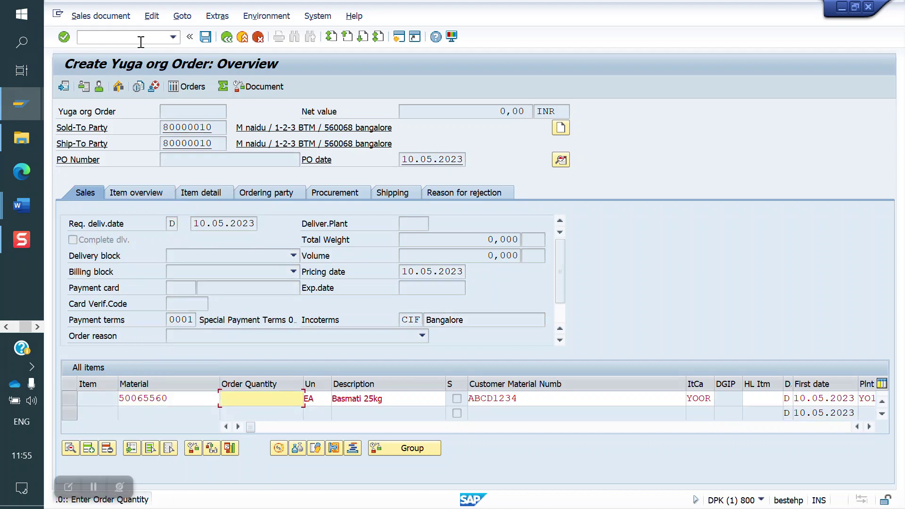
pyautogui.write('100')
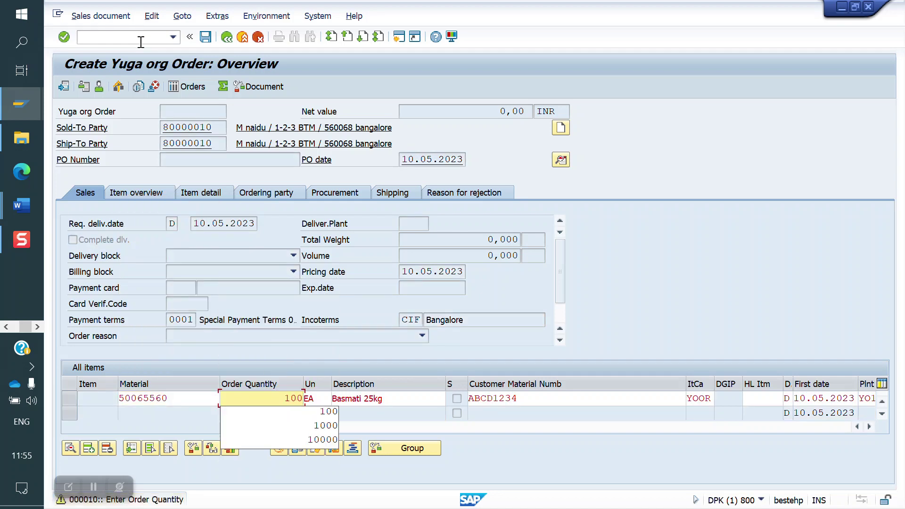
pyautogui.press('Return')
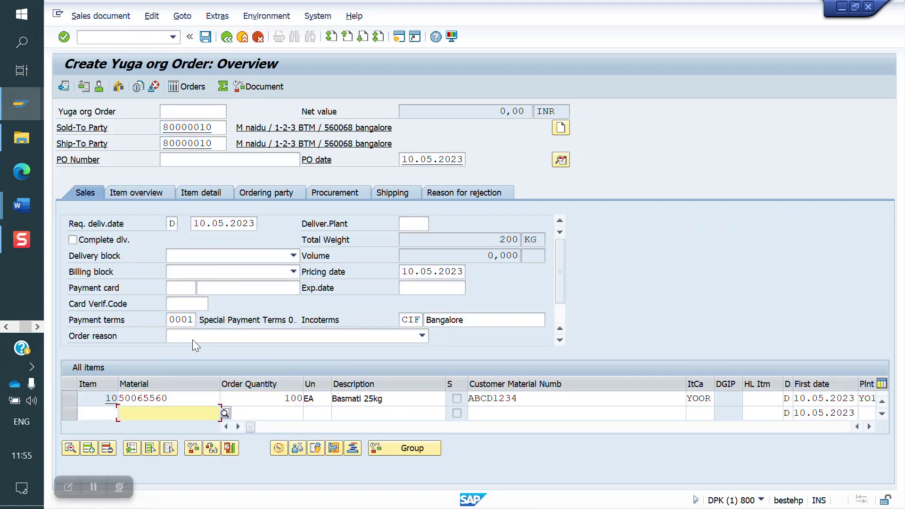
pyautogui.doubleClick(171, 398)
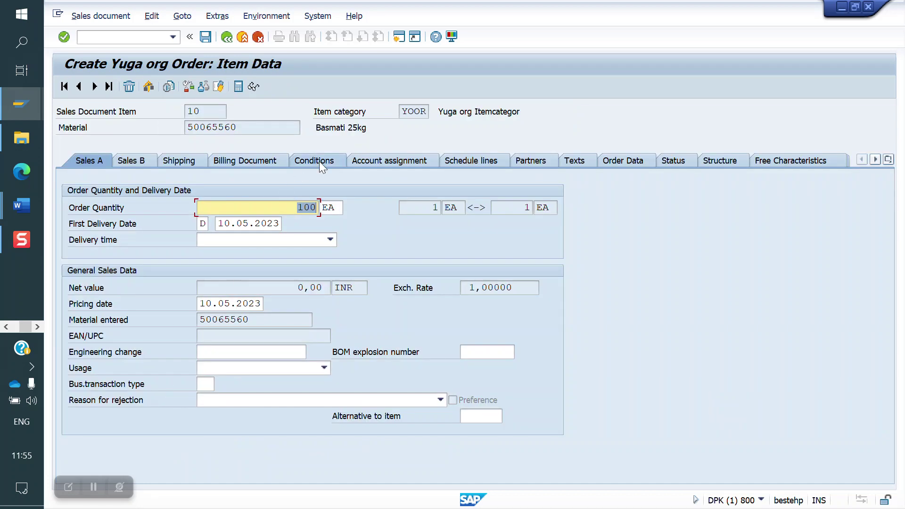
# Add price condition YBAS with an amount of 5000 to the pricing elements of the item for material 50065560.
pyautogui.click(319, 162)
pyautogui.click(113, 360)
pyautogui.write('YBAS')
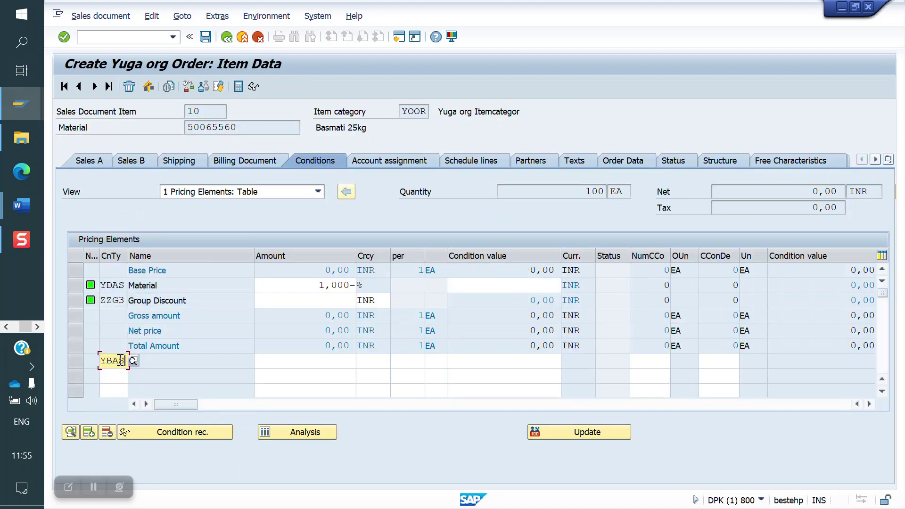
pyautogui.press('Tab')
pyautogui.press('Down')
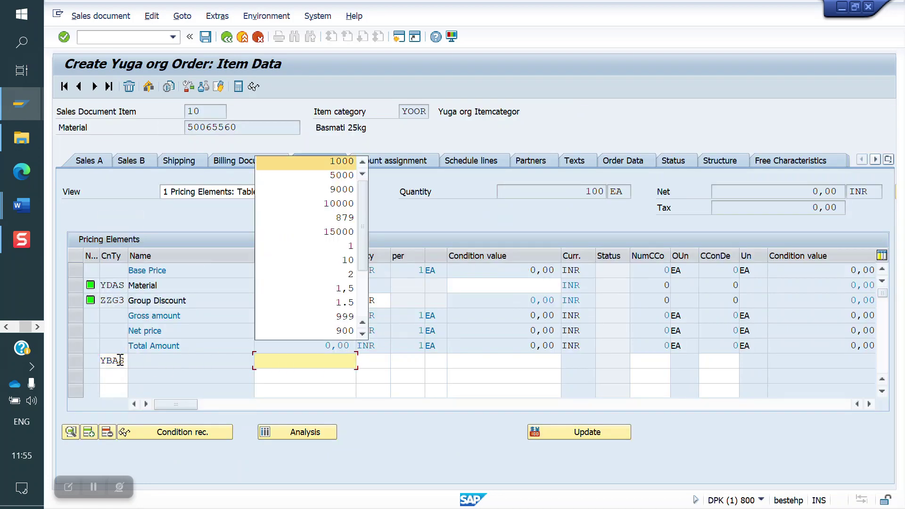
pyautogui.press('Down')
pyautogui.press('Return')
pyautogui.press('Return')
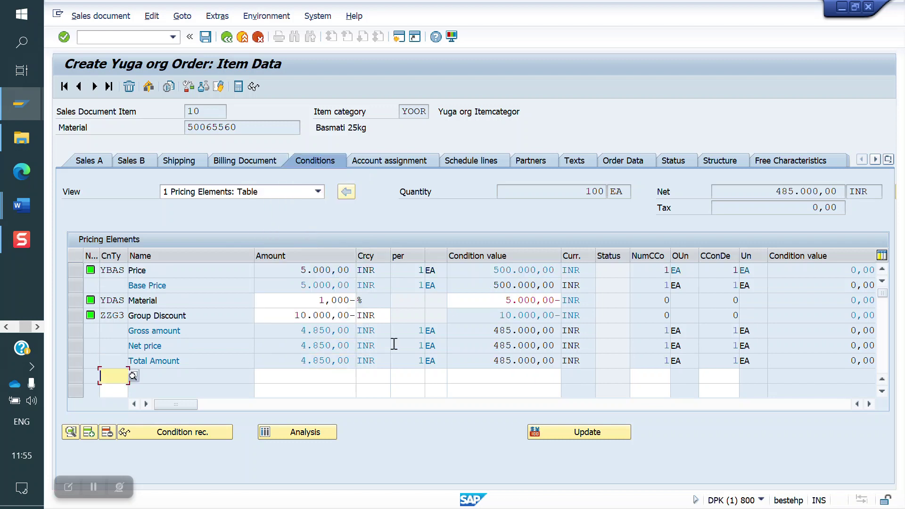
# Check the Group Discount ZZG3 condition value for the item's material, and return to the order overview to check the sold-to party.
pyautogui.doubleClick(469, 317)
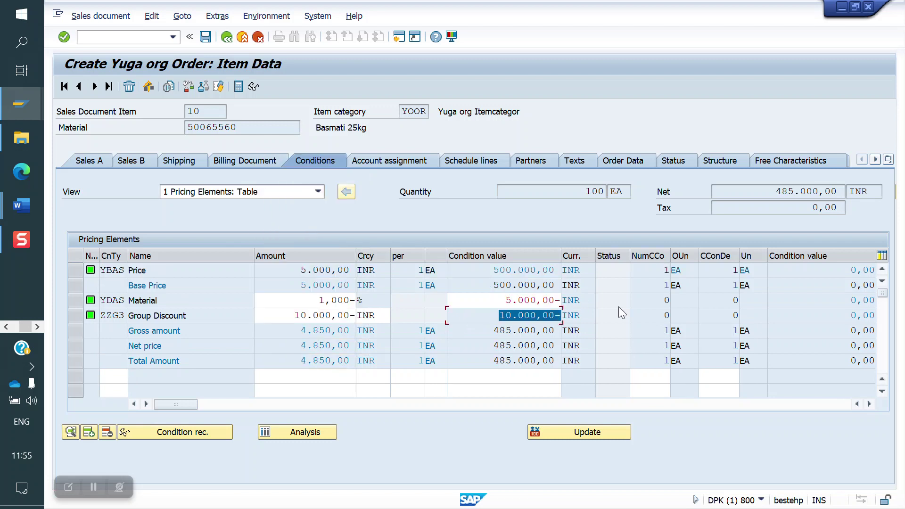
pyautogui.doubleClick(248, 129)
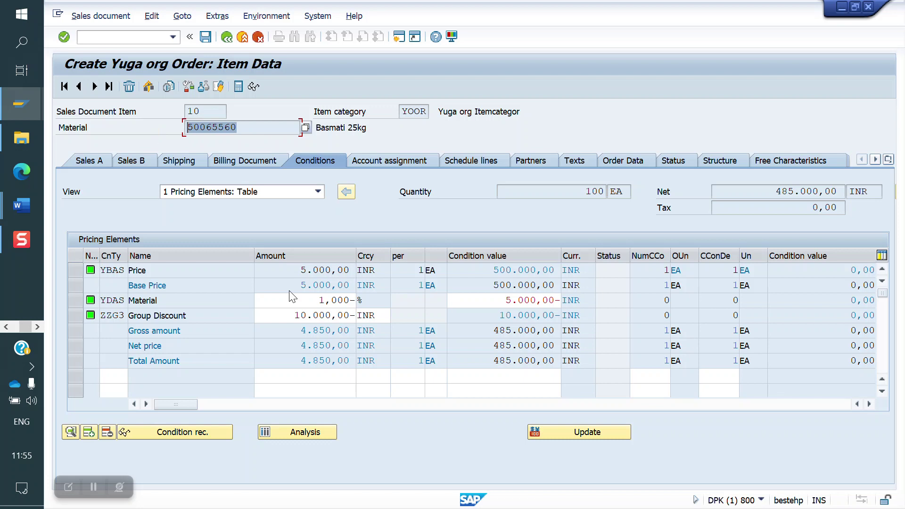
pyautogui.click(227, 38)
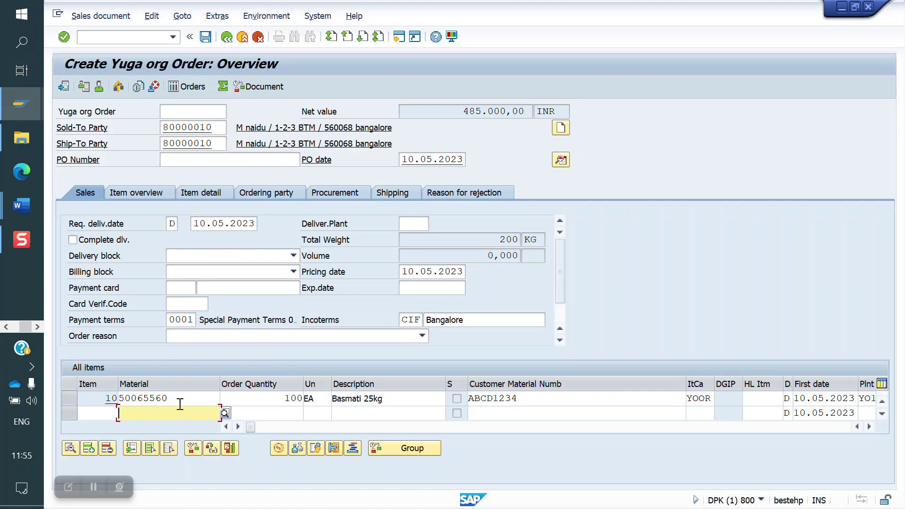
pyautogui.doubleClick(214, 126)
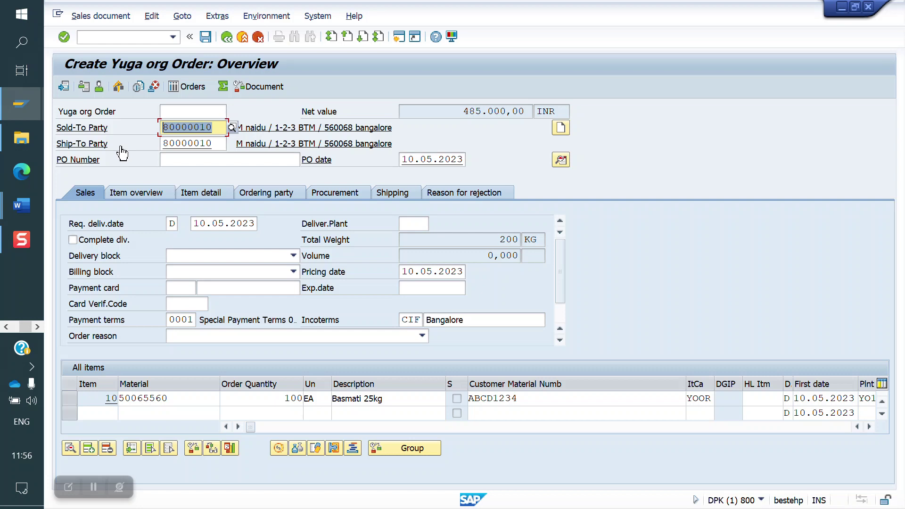
# Switch to Pricing.docx in Word and review the Exclusion group definition under Additional business process.
pyautogui.moveTo(19, 207)
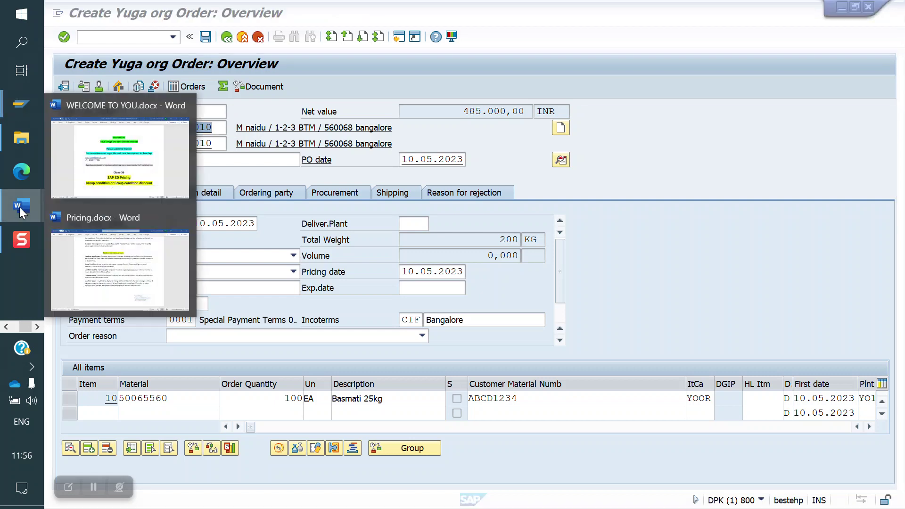
pyautogui.click(118, 245)
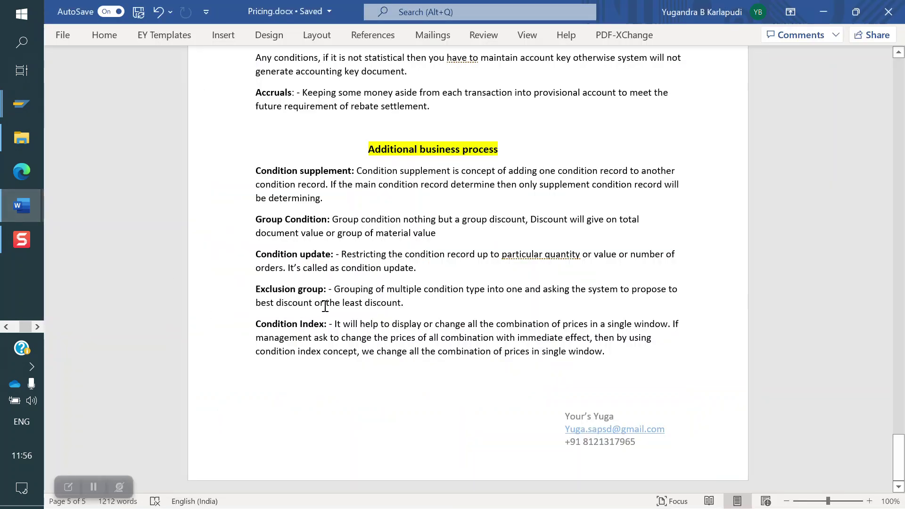
pyautogui.moveTo(407, 305); pyautogui.dragTo(242, 294)
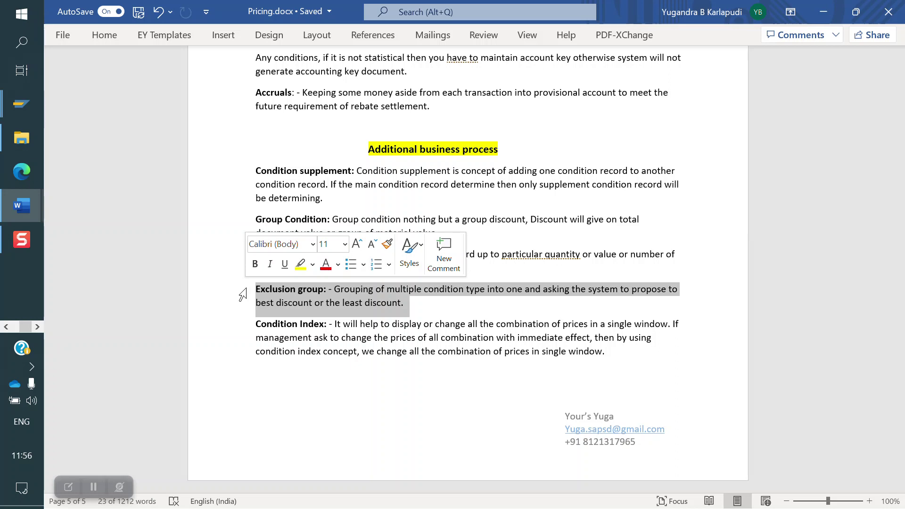
pyautogui.click(281, 304)
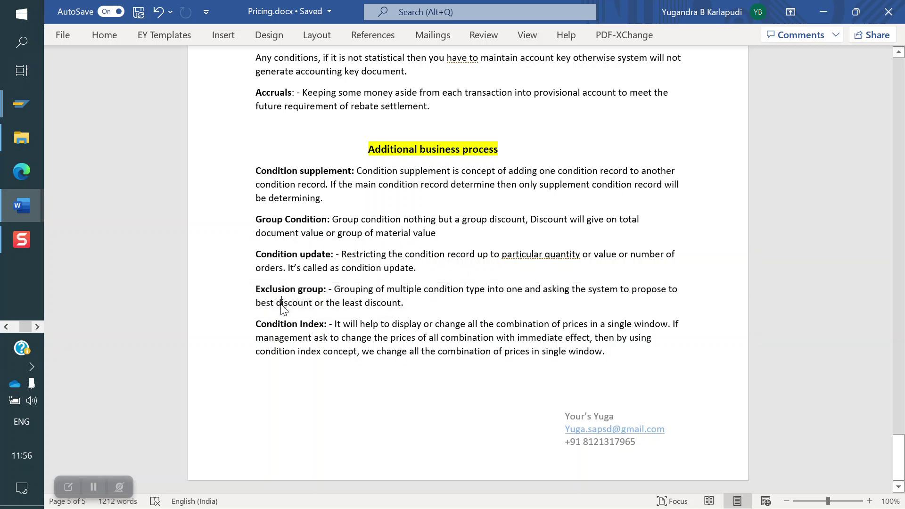
# Bring up the WELCOME TO YOU.docx document showing the class title and contact details.
pyautogui.click(21, 245)
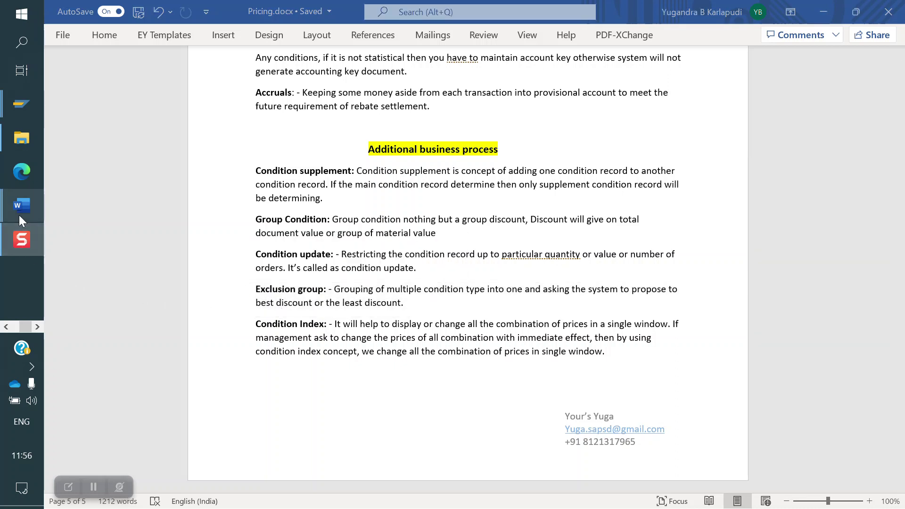
pyautogui.moveTo(19, 215)
pyautogui.click(119, 178)
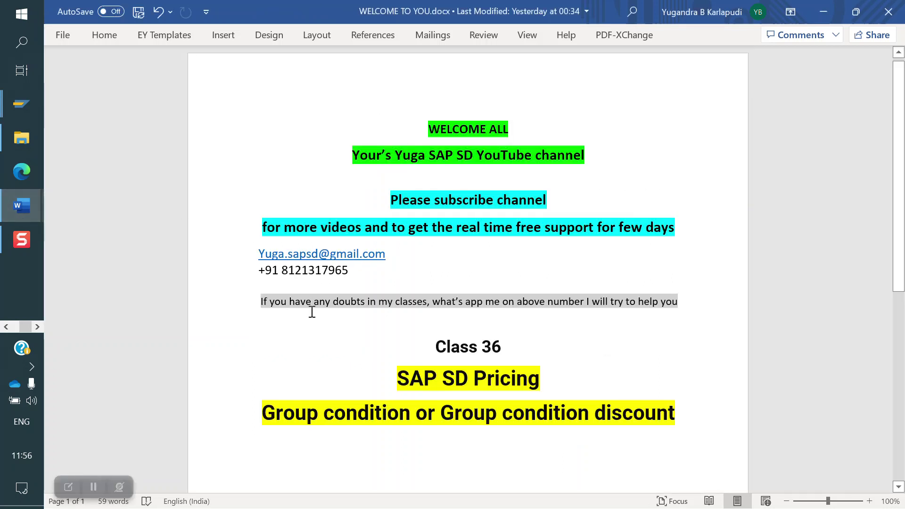